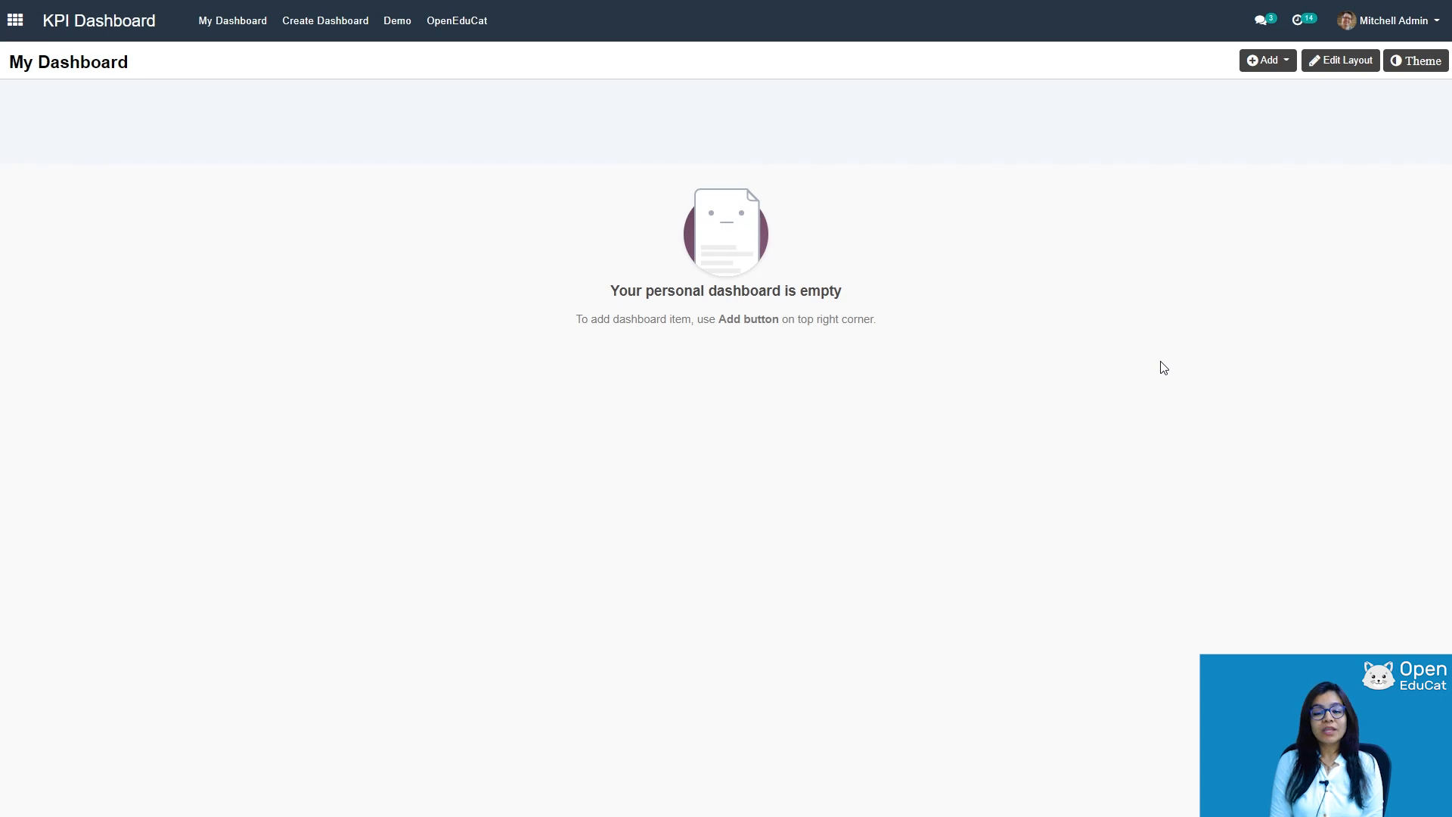
pyautogui.click(1278, 61)
pyautogui.click(1264, 91)
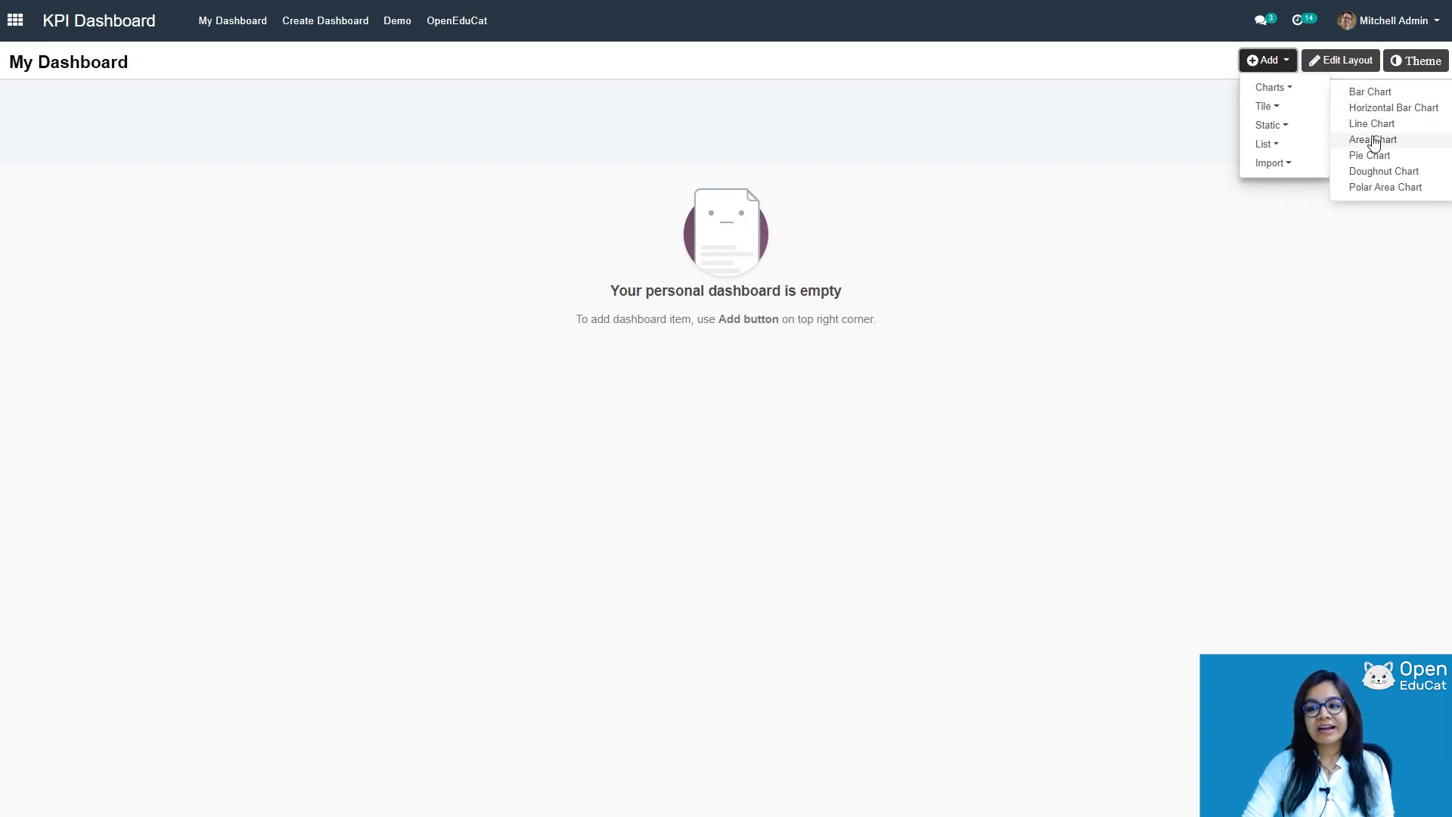
pyautogui.moveTo(1285, 114)
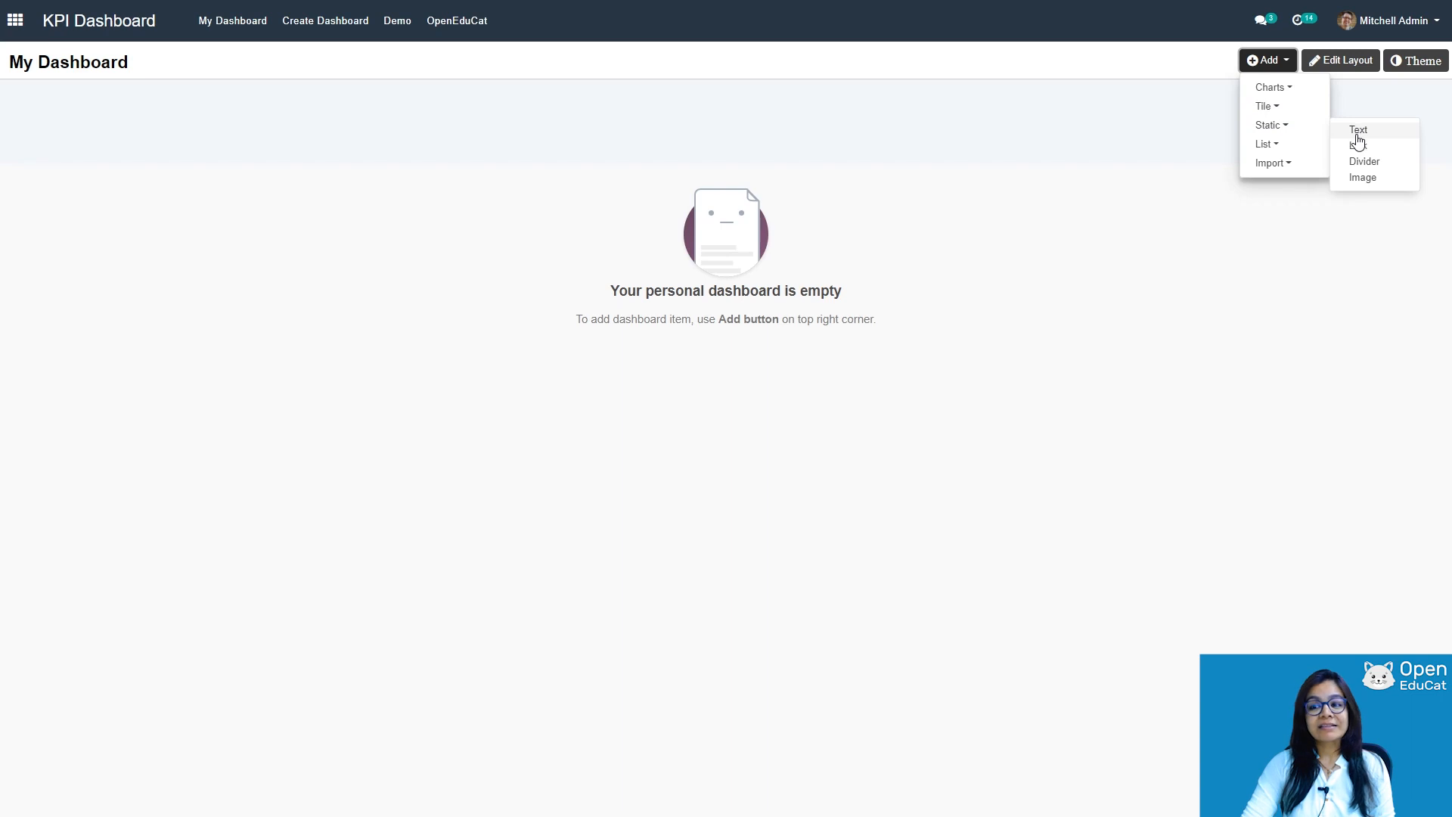
pyautogui.moveTo(1291, 167)
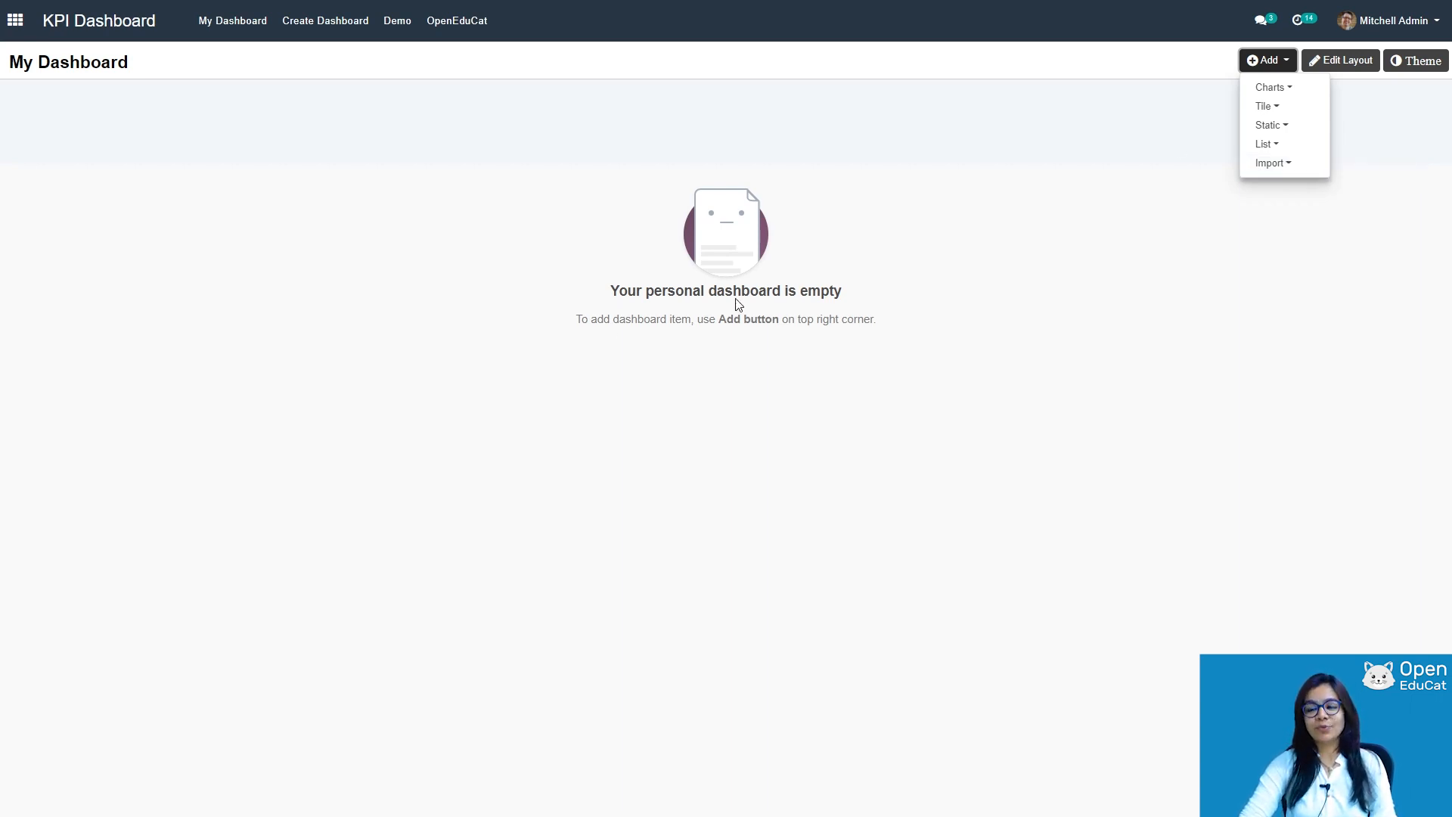
# - Start a new dashboard record named "Educational dashboard" with the menu name "Educational Dashboard"
pyautogui.click(327, 22)
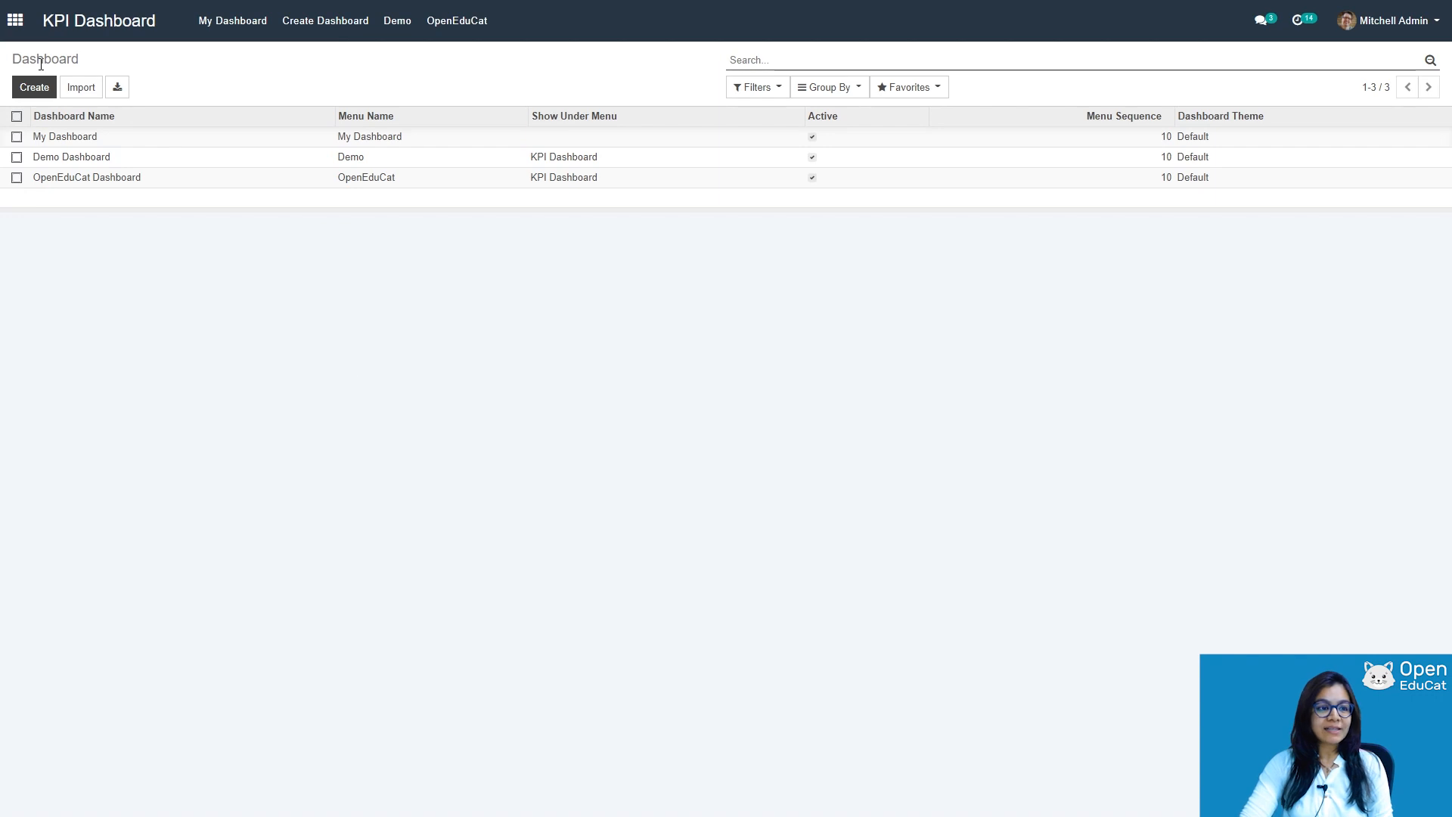
pyautogui.click(34, 88)
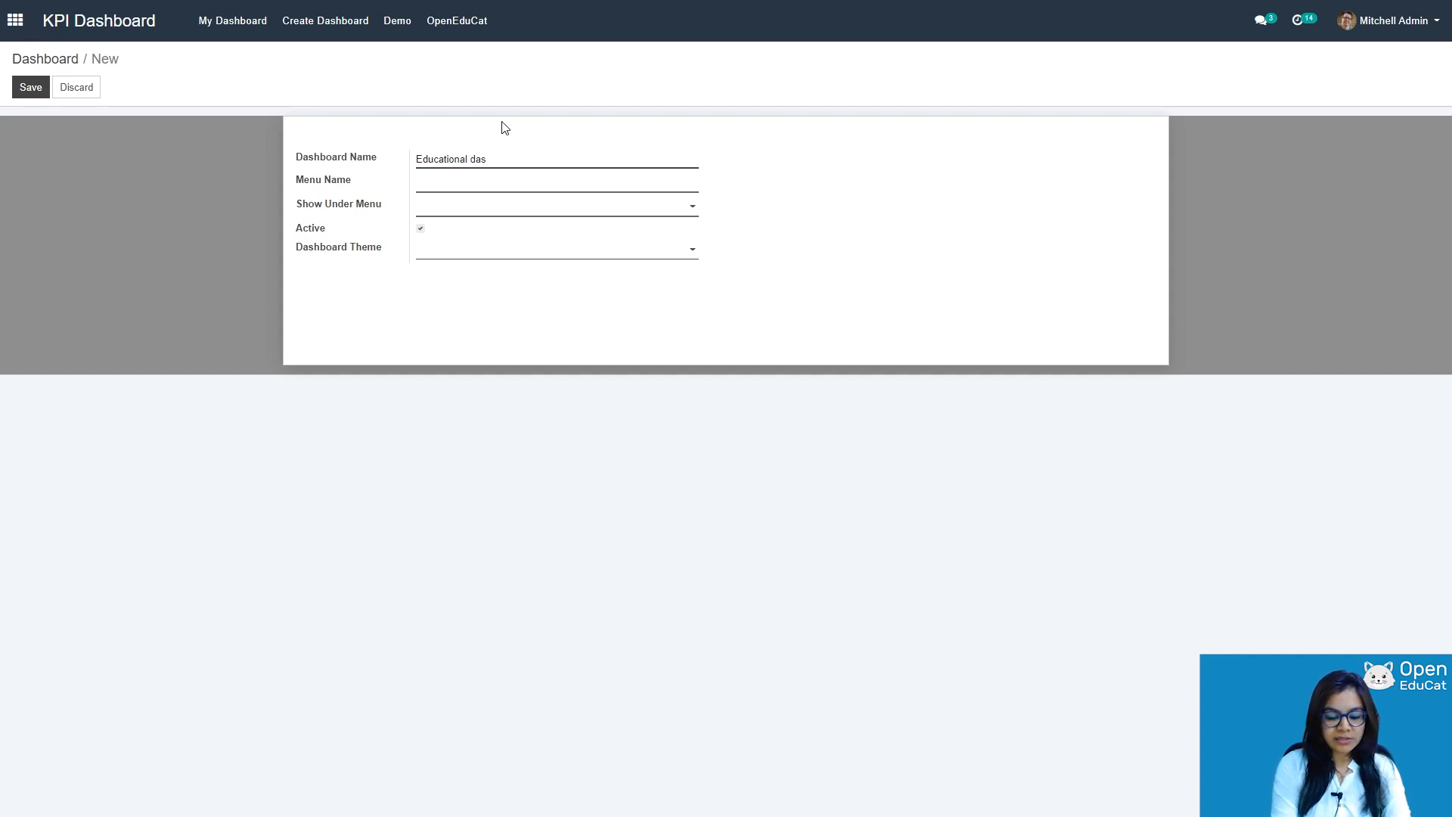
pyautogui.write('Educational dashboard')
pyautogui.press('Tab')
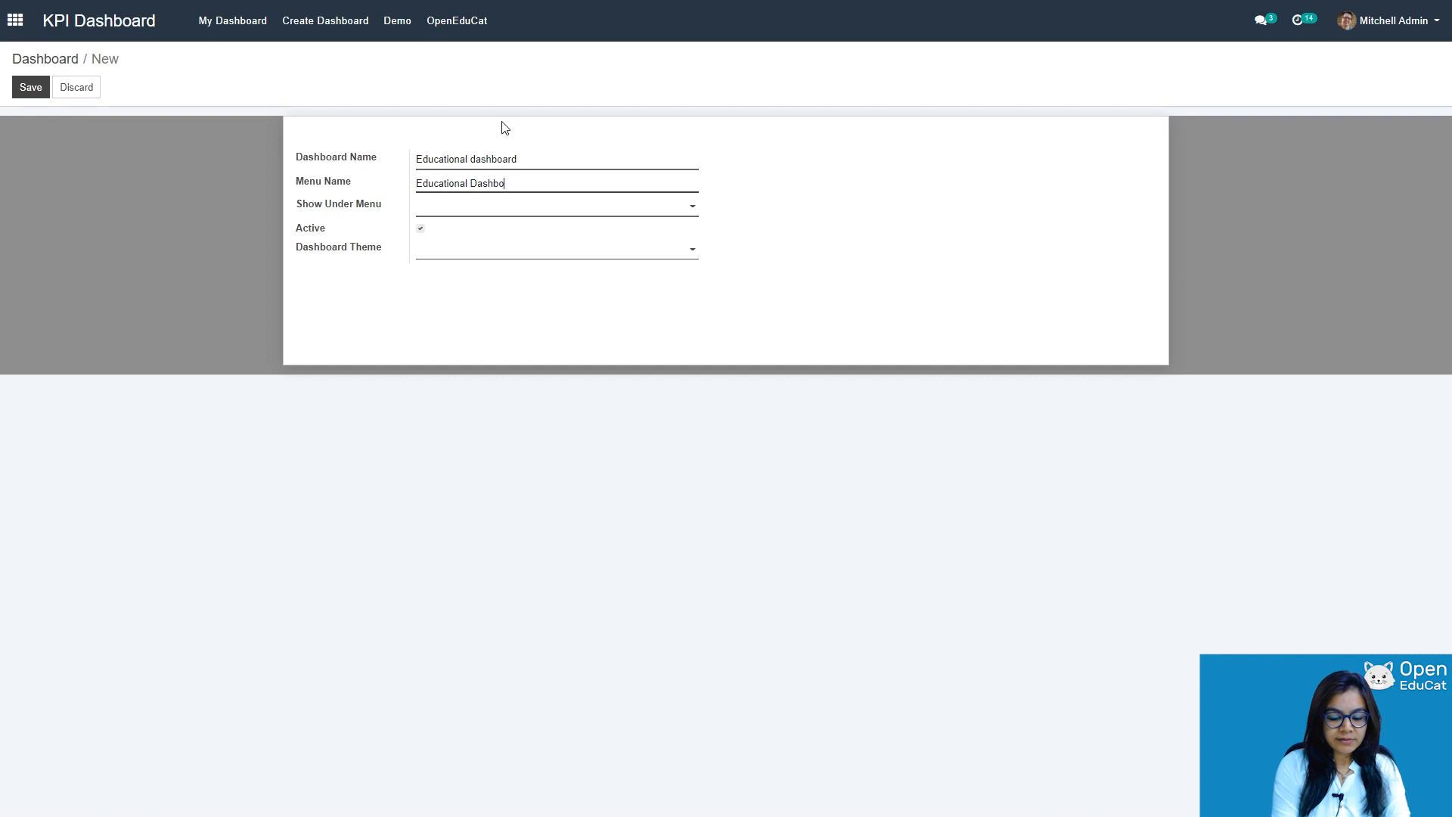
pyautogui.press('Tab')
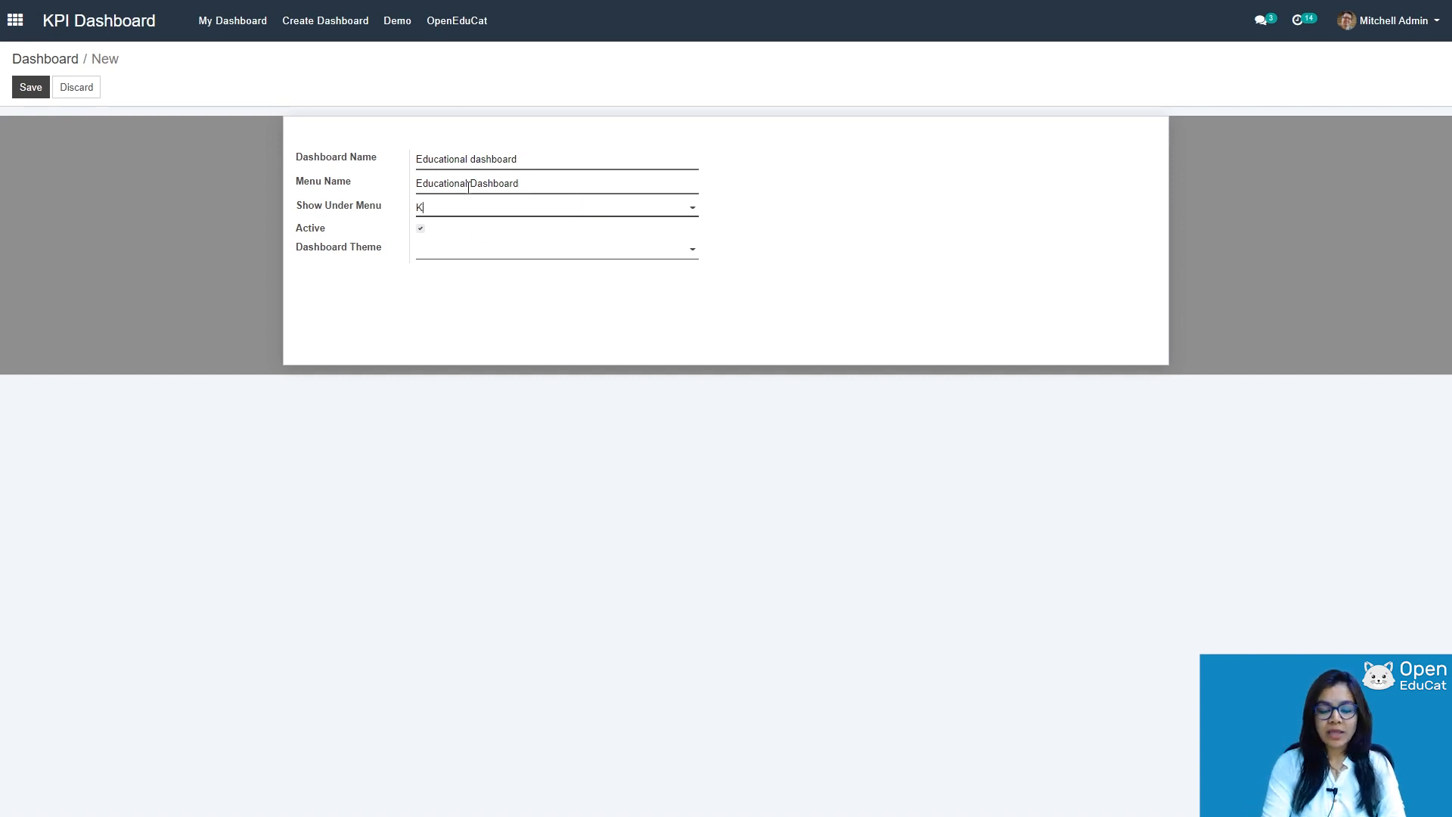
# - Place the new dashboard under the KPI Dashboard menu with the Default theme and save it
pyautogui.write('pi')
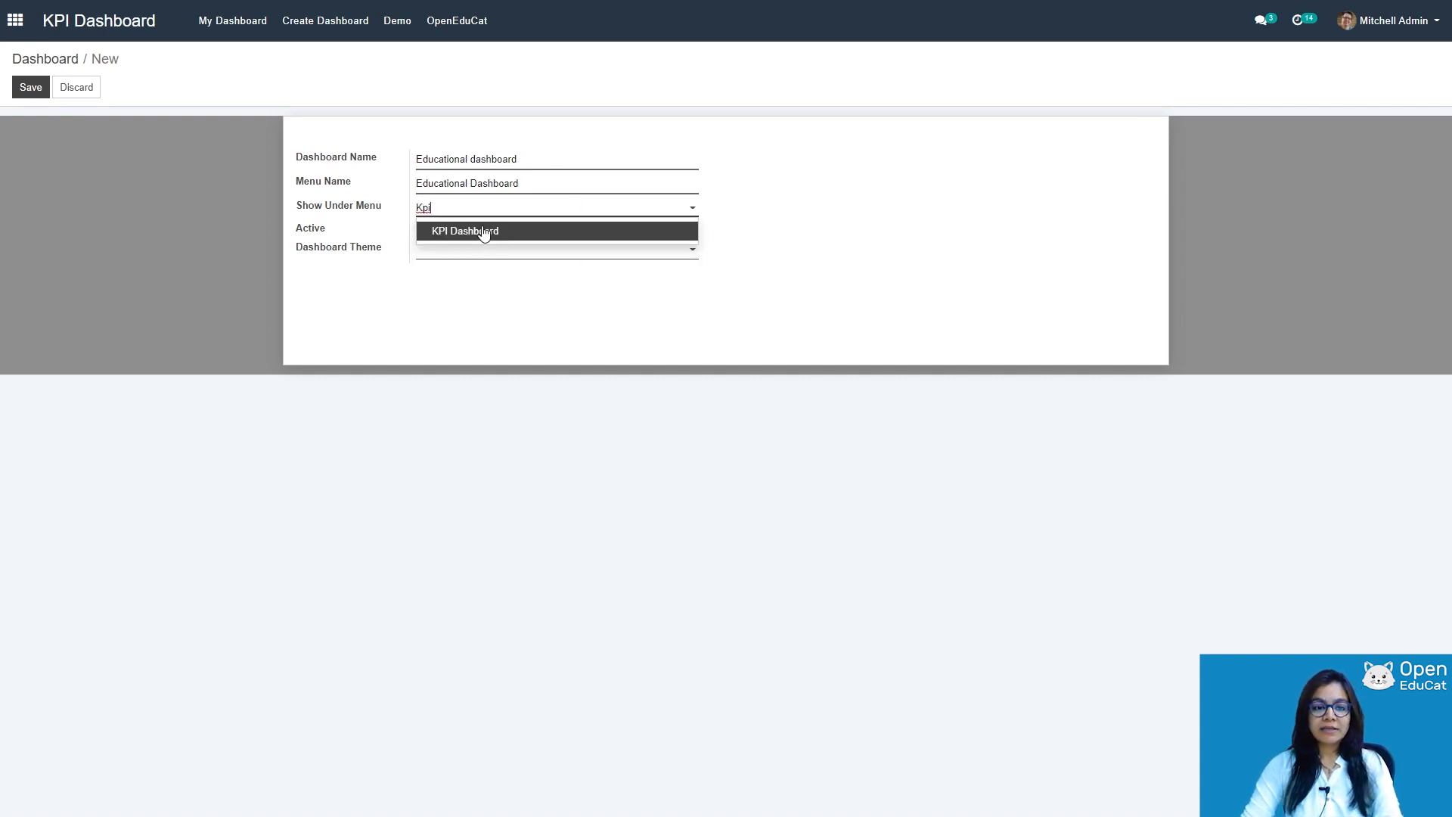
pyautogui.click(485, 231)
pyautogui.click(685, 252)
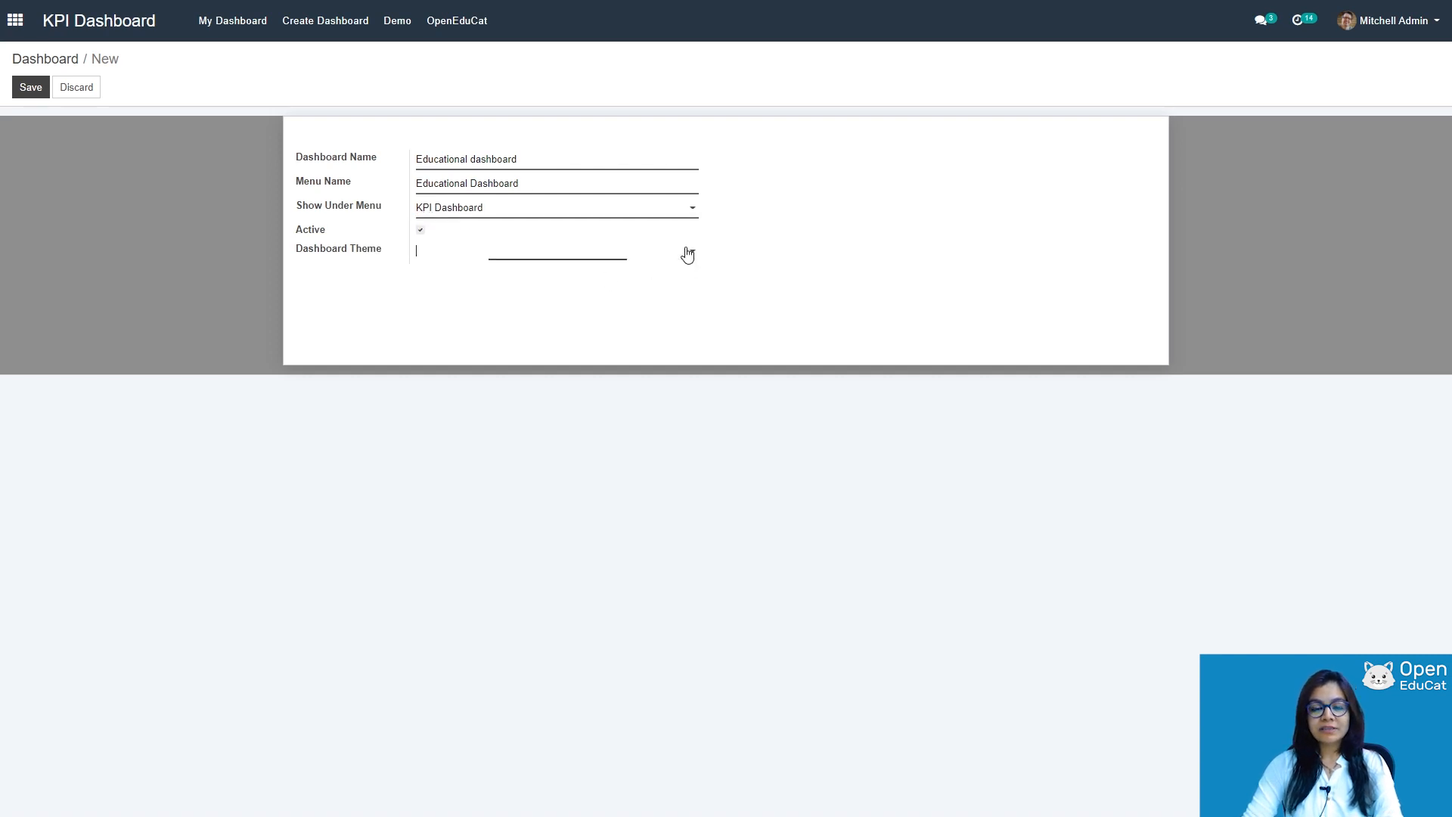
pyautogui.click(488, 269)
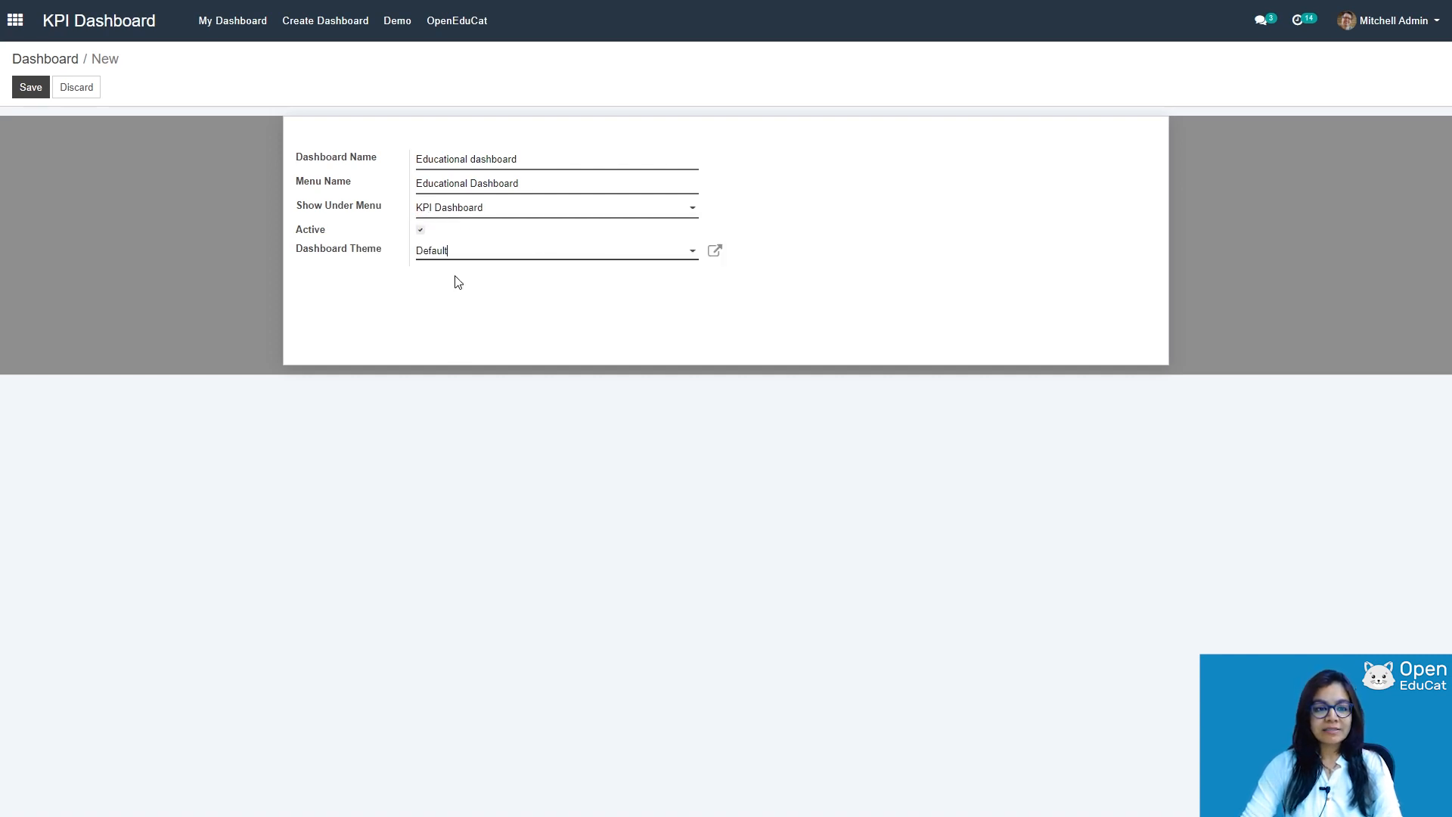
pyautogui.click(30, 89)
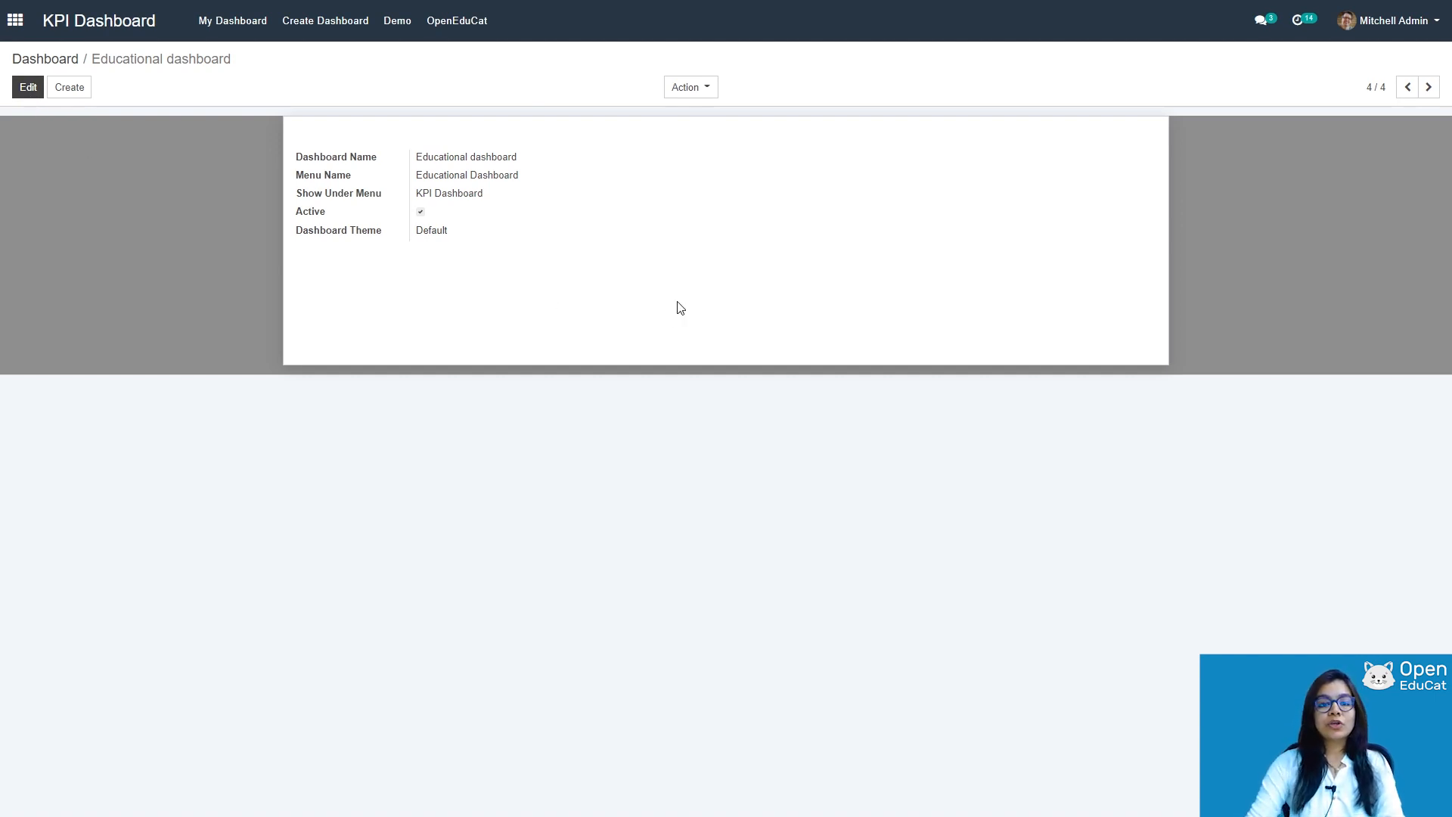
# - Reload the page and start a pie chart named "Application Rate" on the Educational dashboard, based on the Admission model
pyautogui.press('F5')
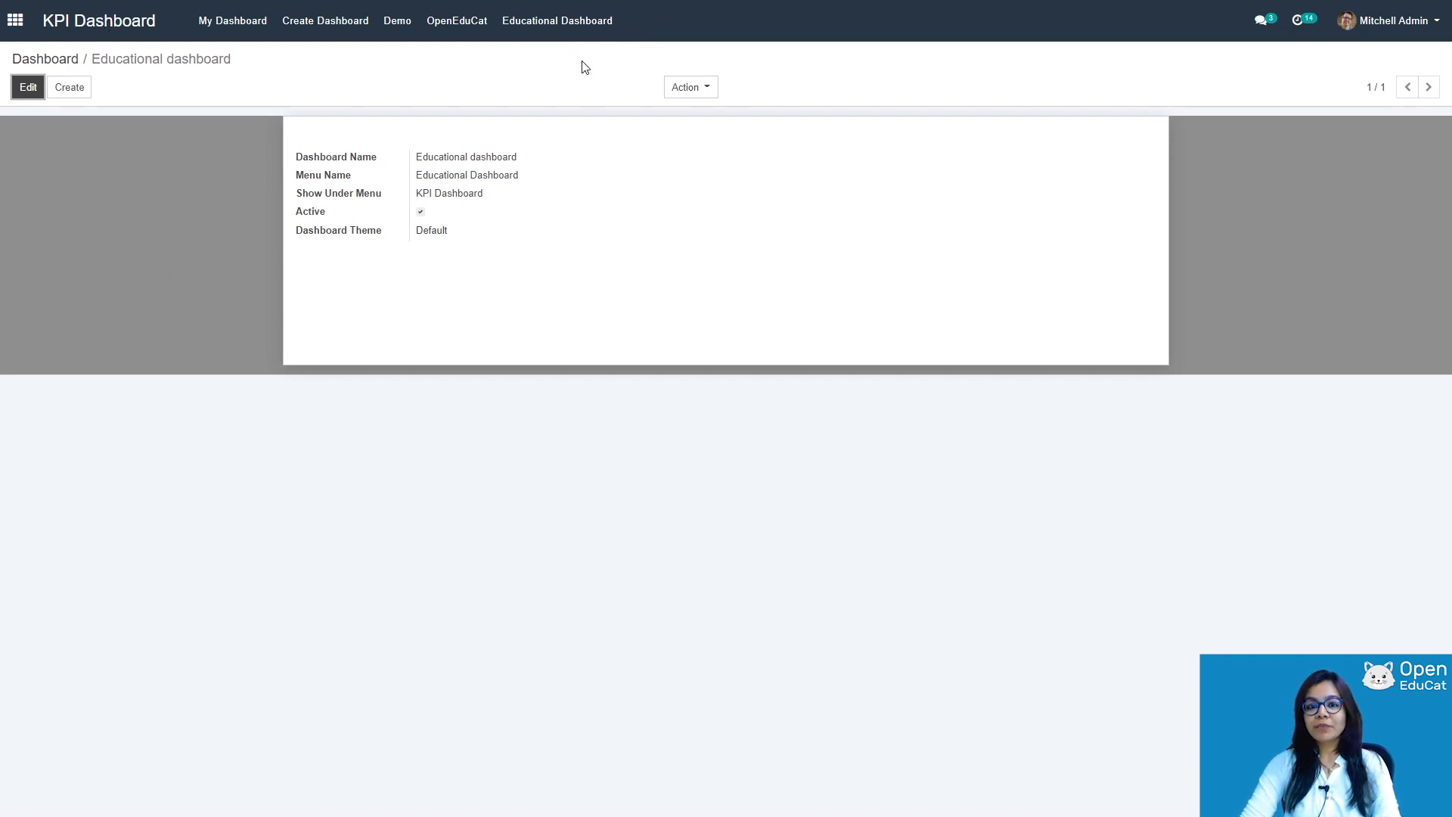
pyautogui.click(551, 22)
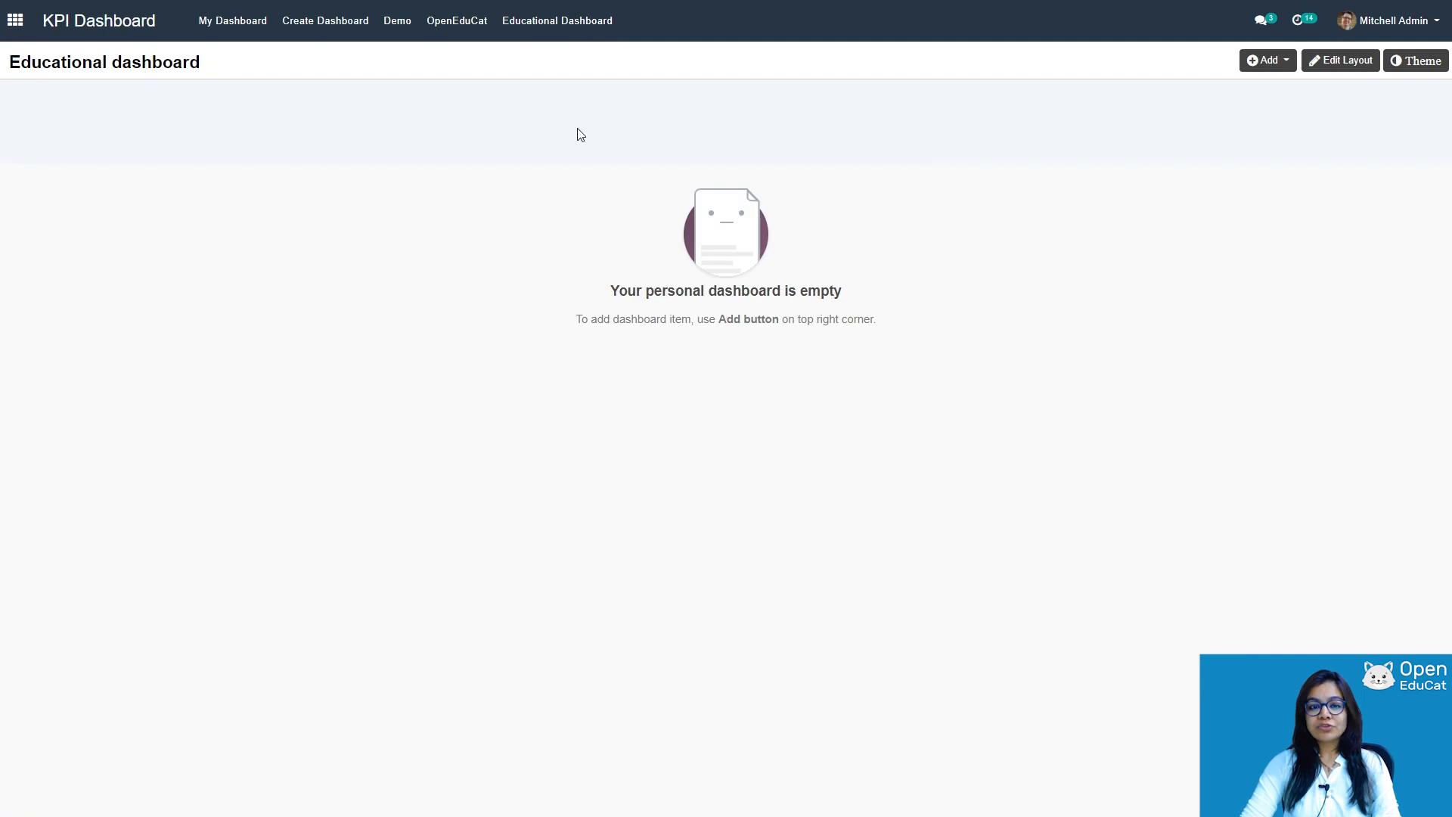
pyautogui.click(1284, 64)
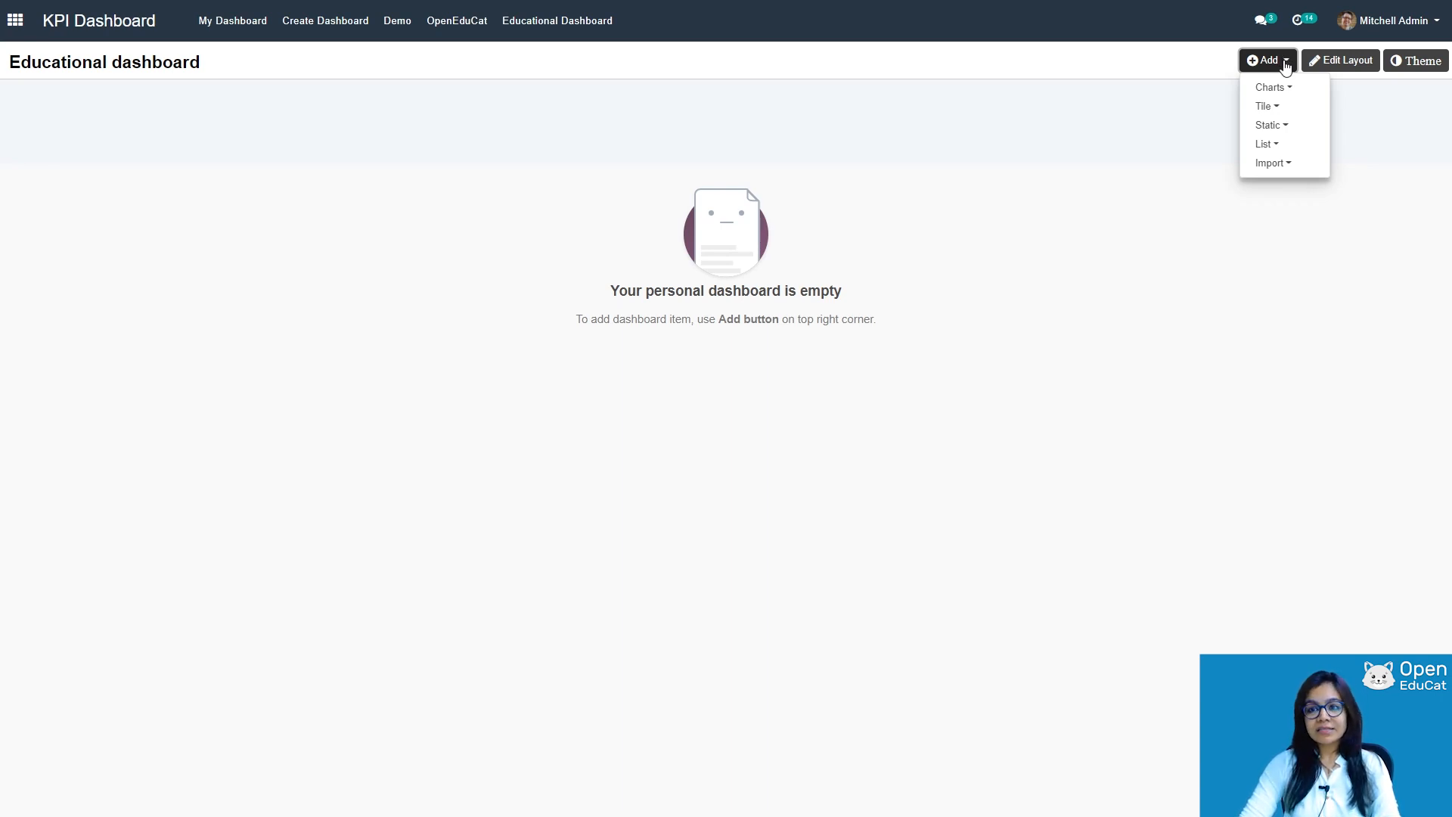
pyautogui.click(1282, 85)
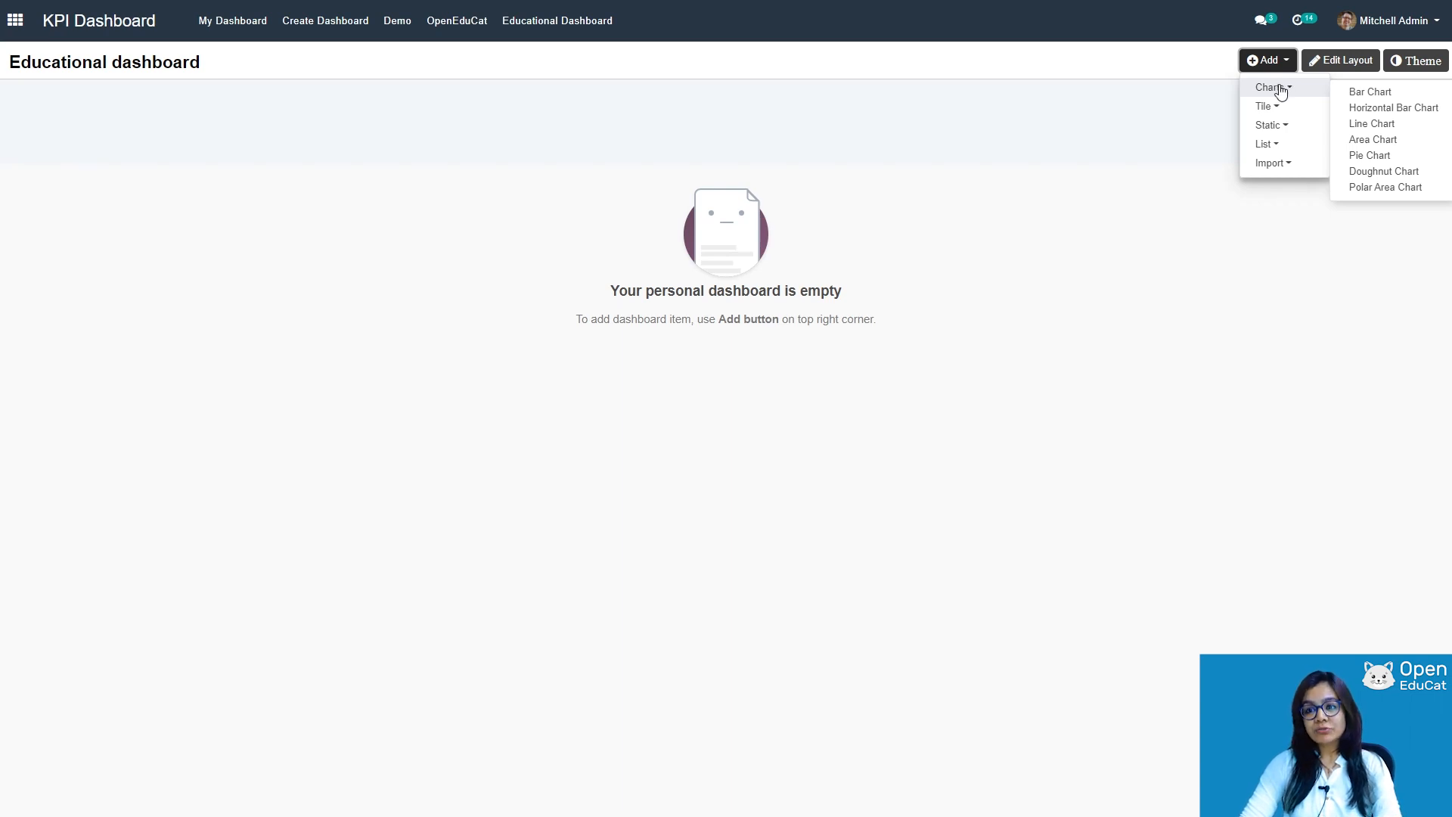
pyautogui.click(1372, 155)
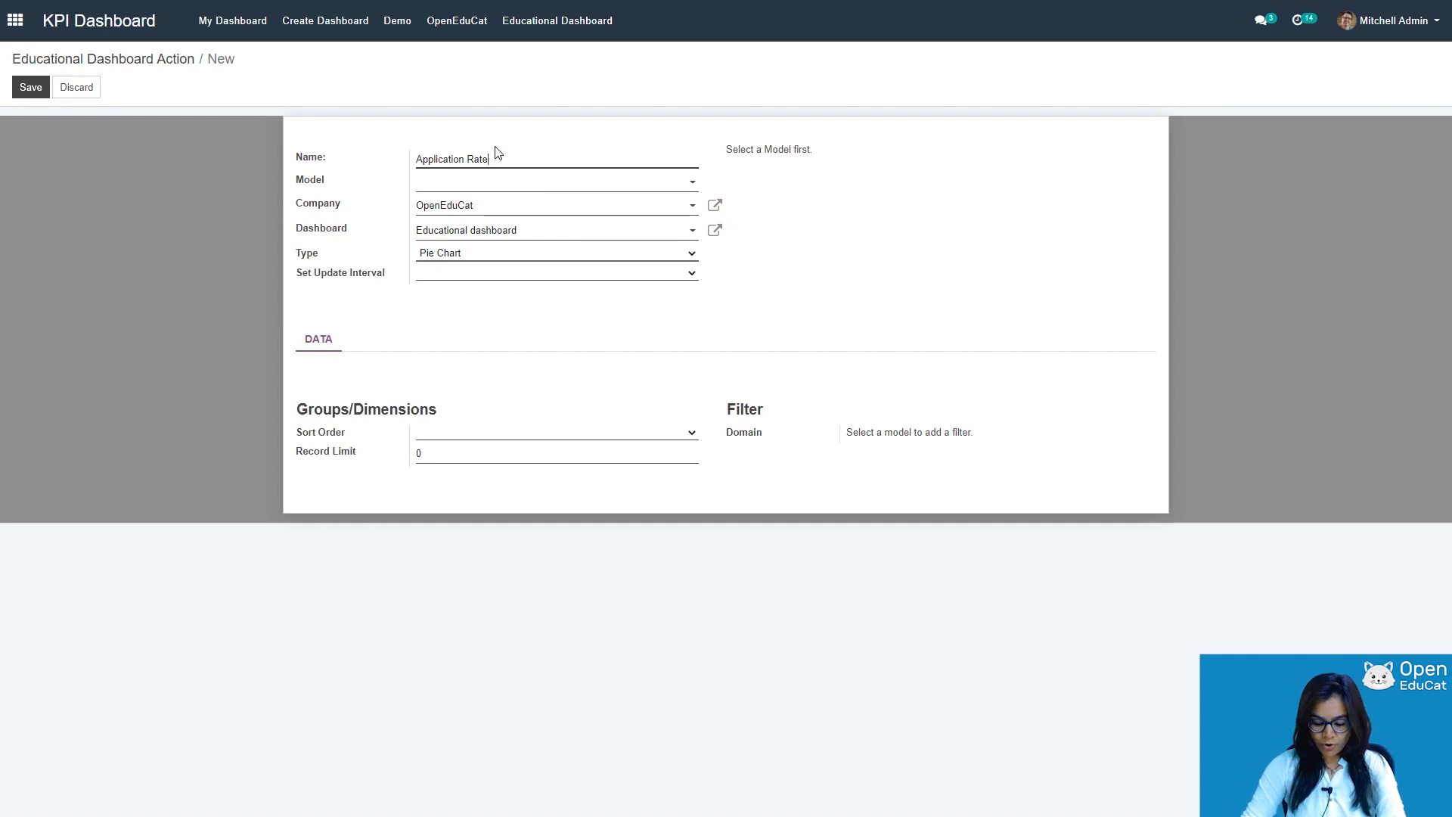
pyautogui.click(679, 185)
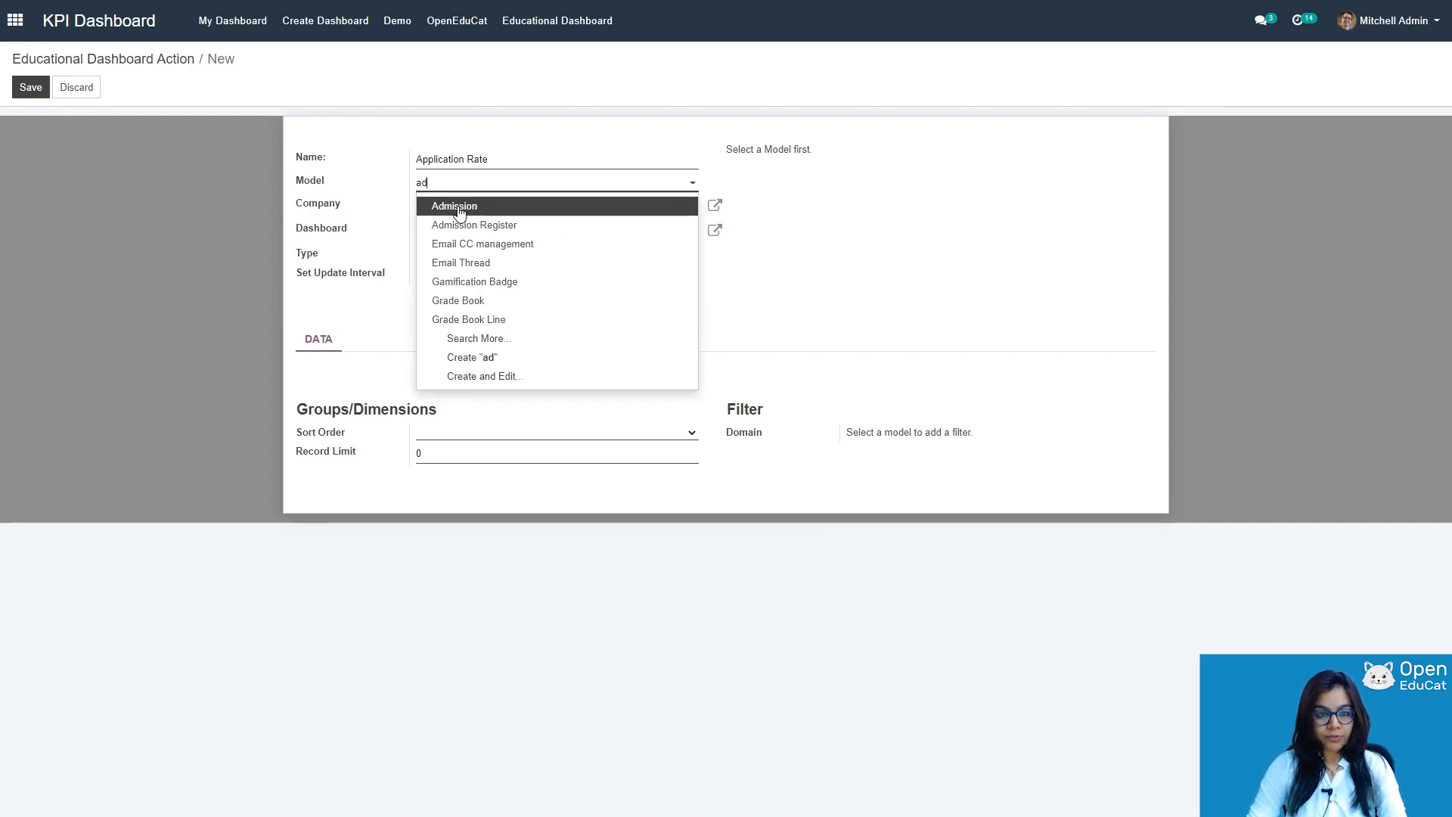
pyautogui.click(458, 211)
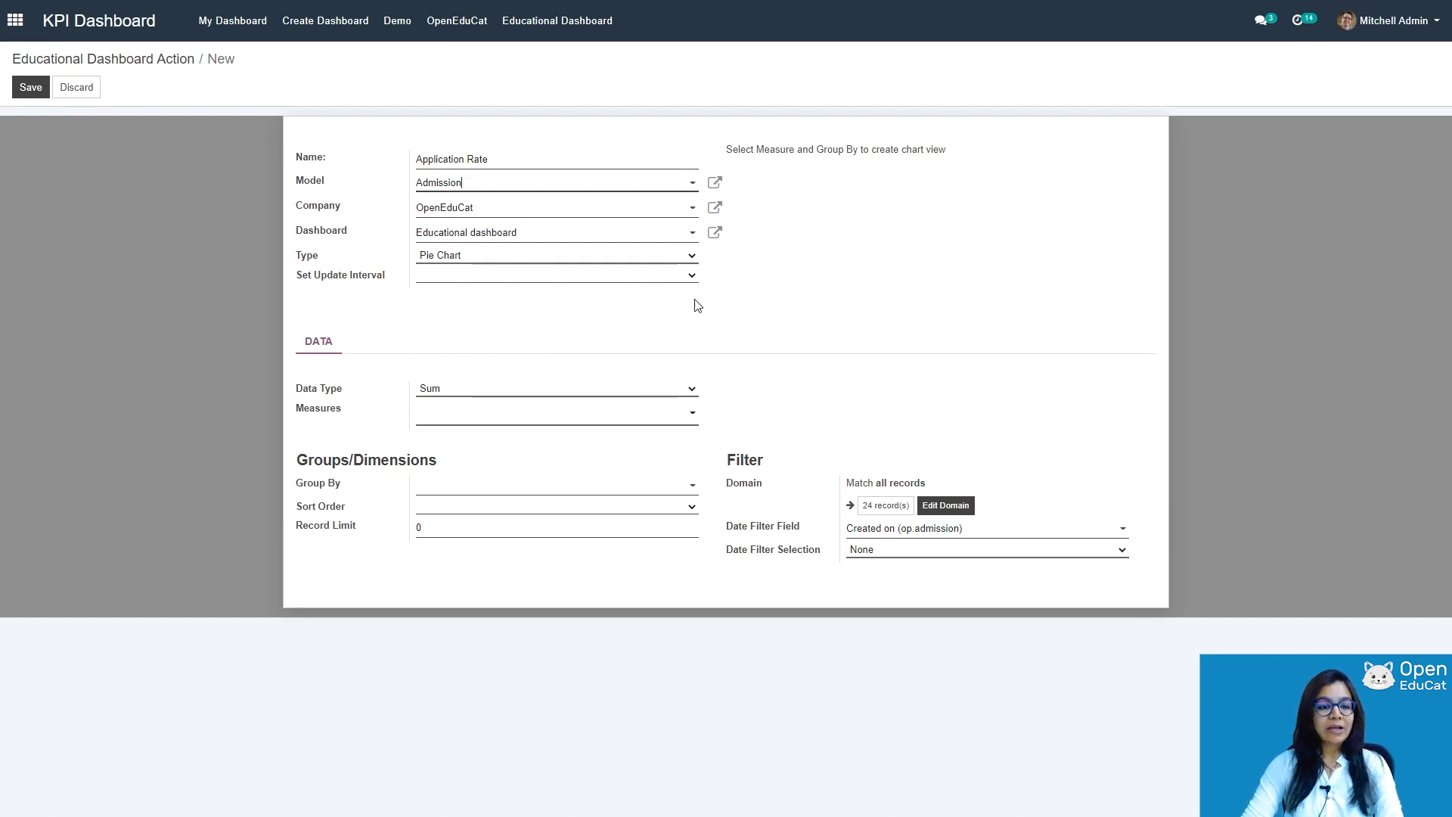
pyautogui.click(691, 280)
pyautogui.click(803, 303)
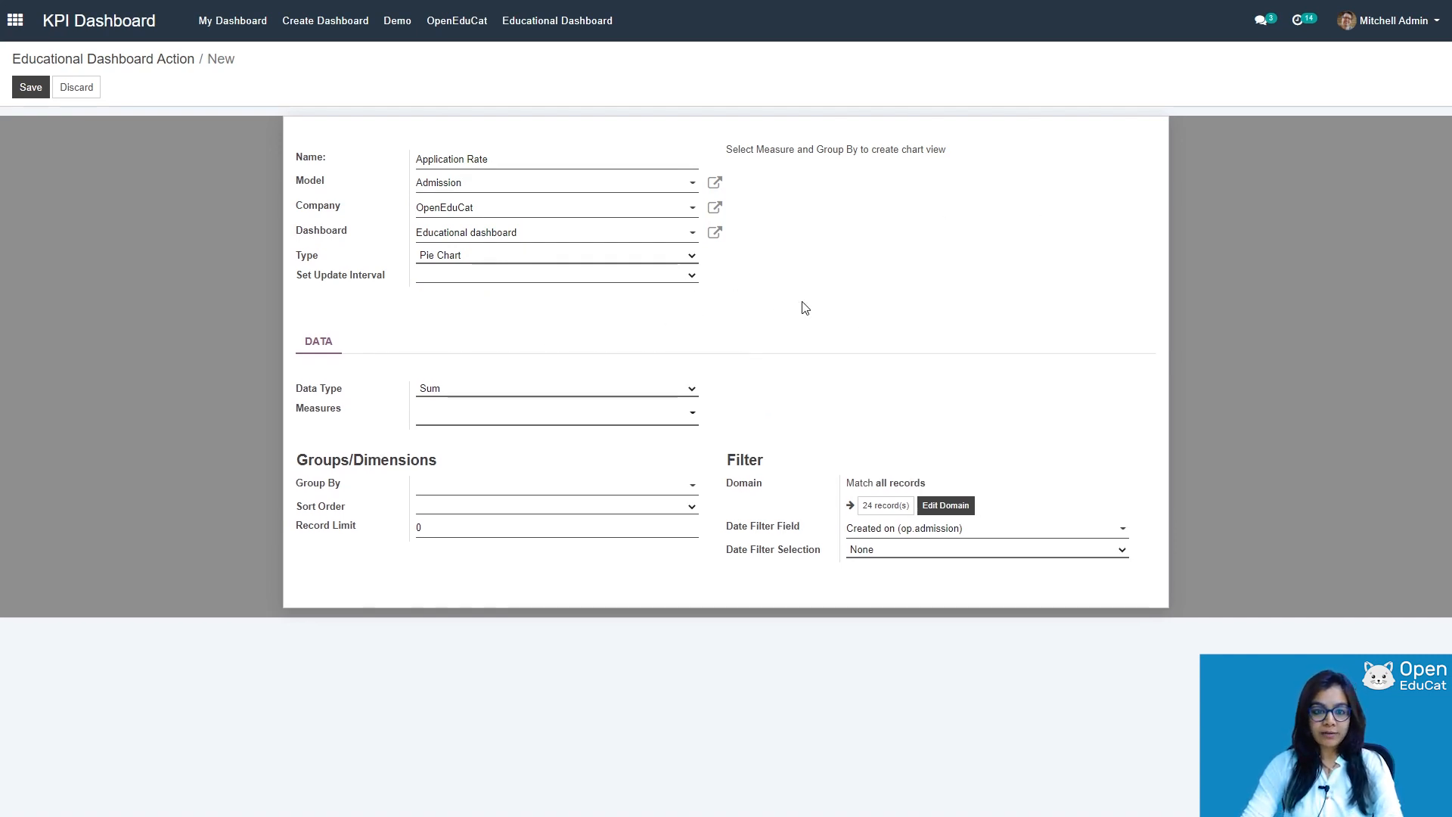
# - Set the pie chart's data type to Count, group it by Course (op.admission), and save the chart
pyautogui.click(680, 391)
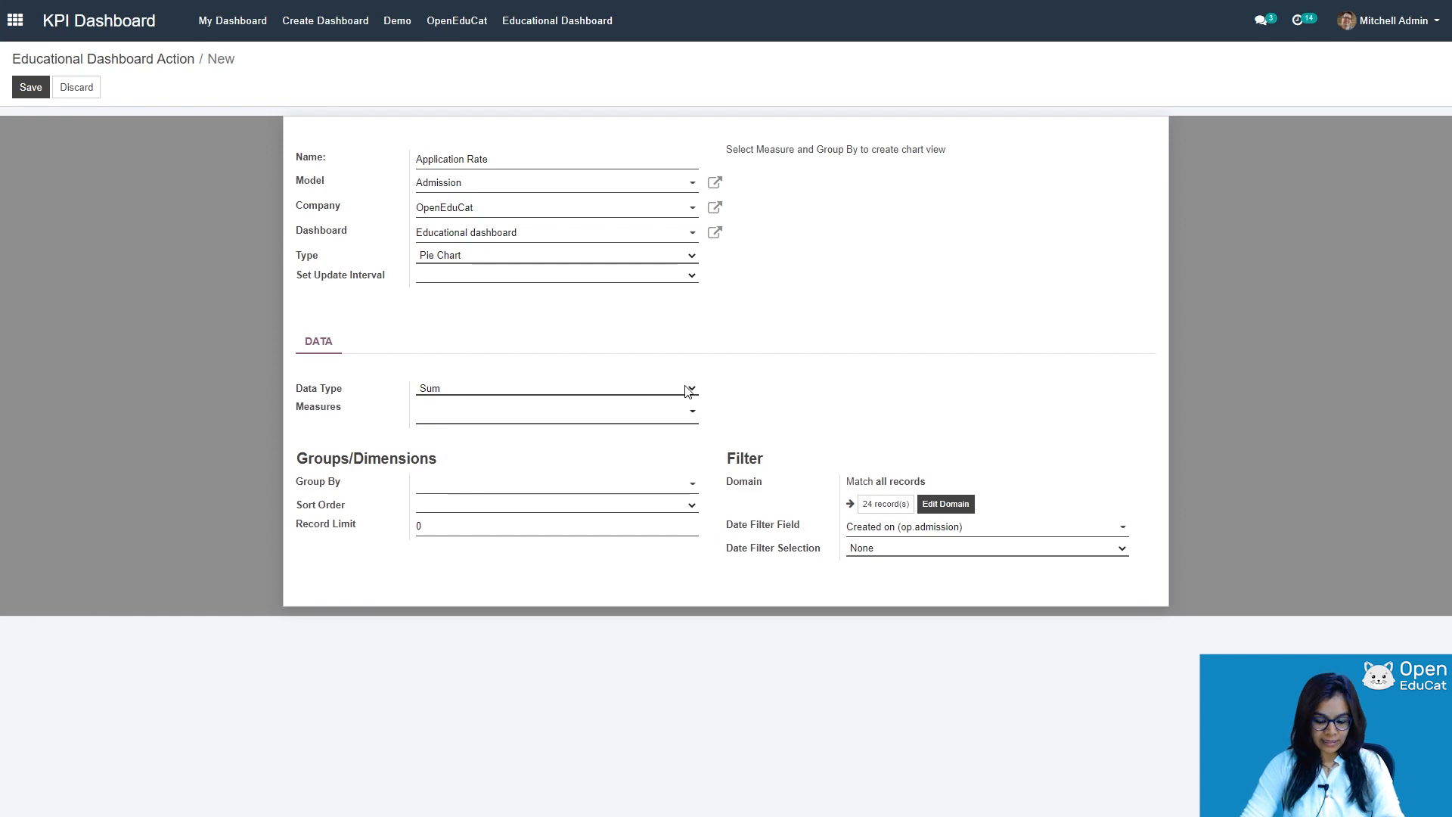
pyautogui.click(438, 411)
pyautogui.click(655, 456)
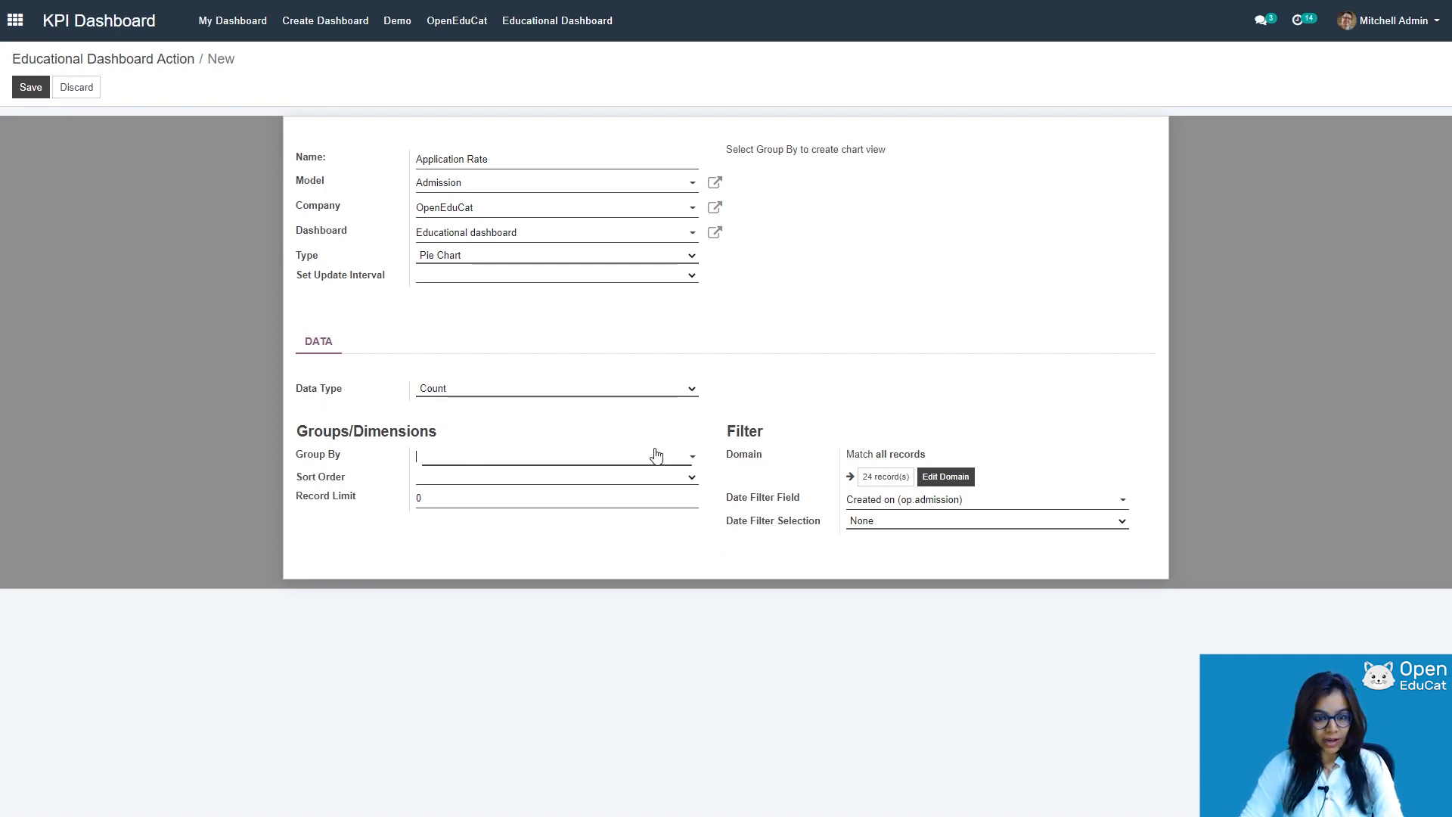
pyautogui.write('c')
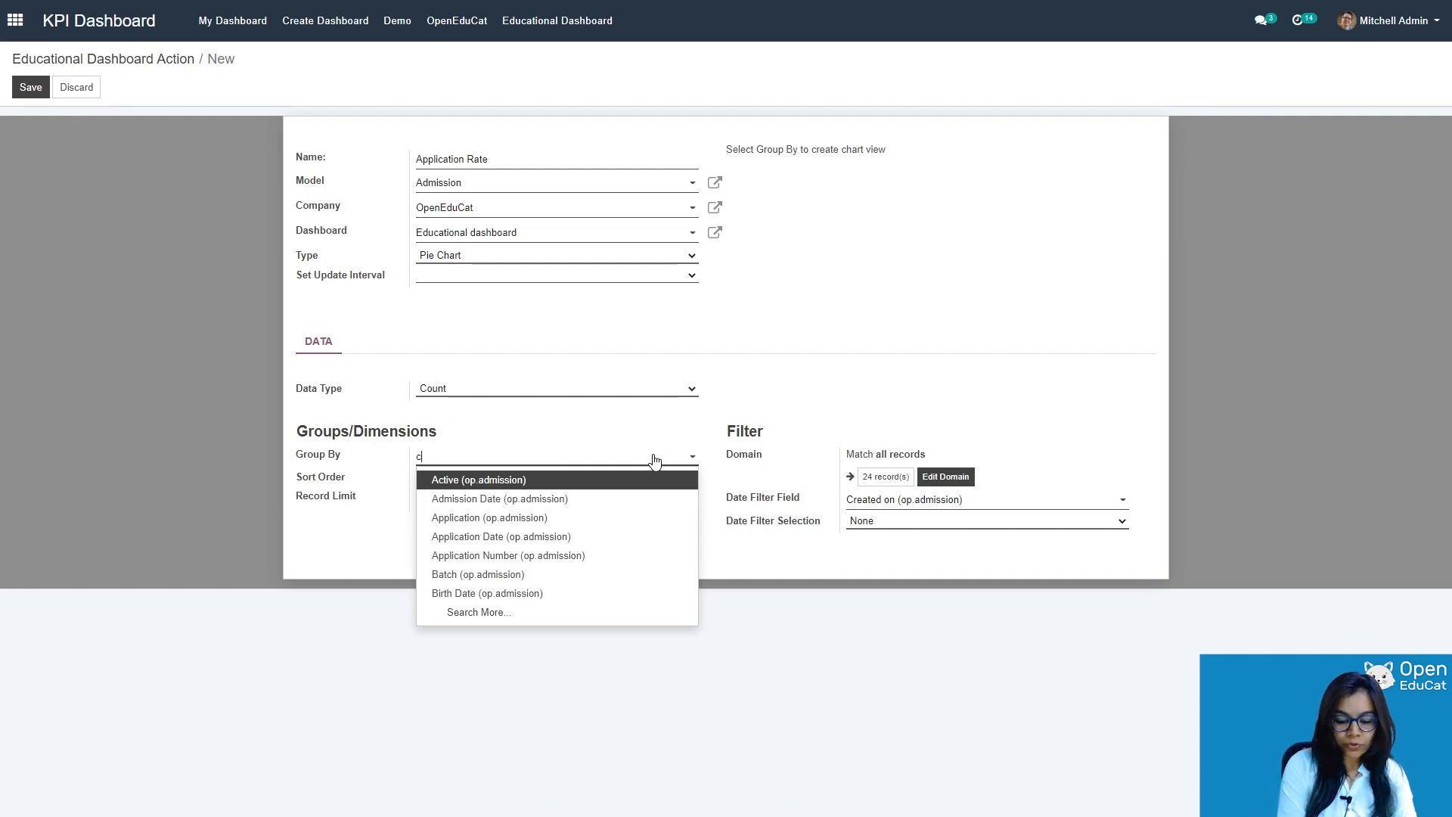
pyautogui.write('ou')
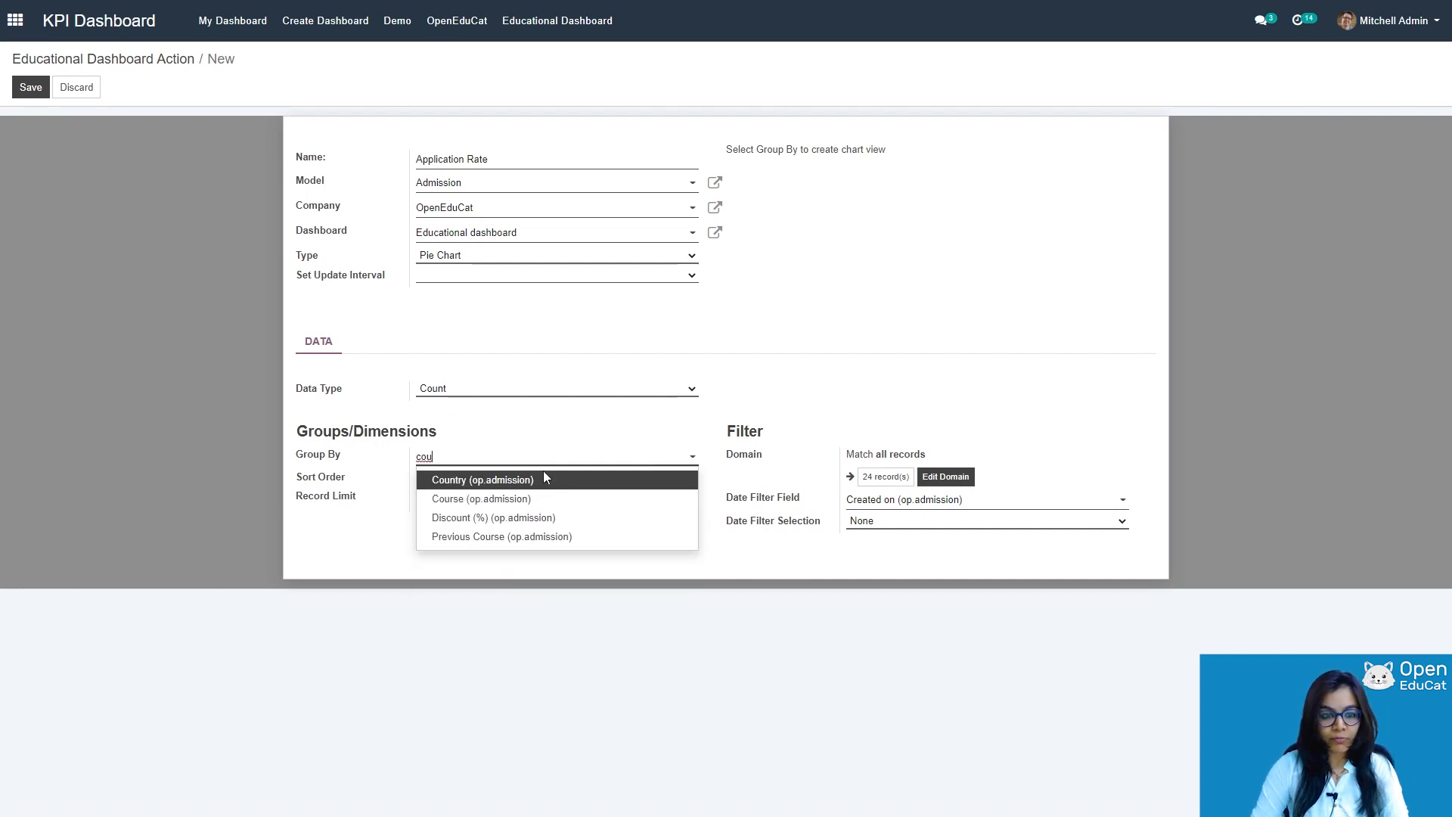
pyautogui.click(488, 499)
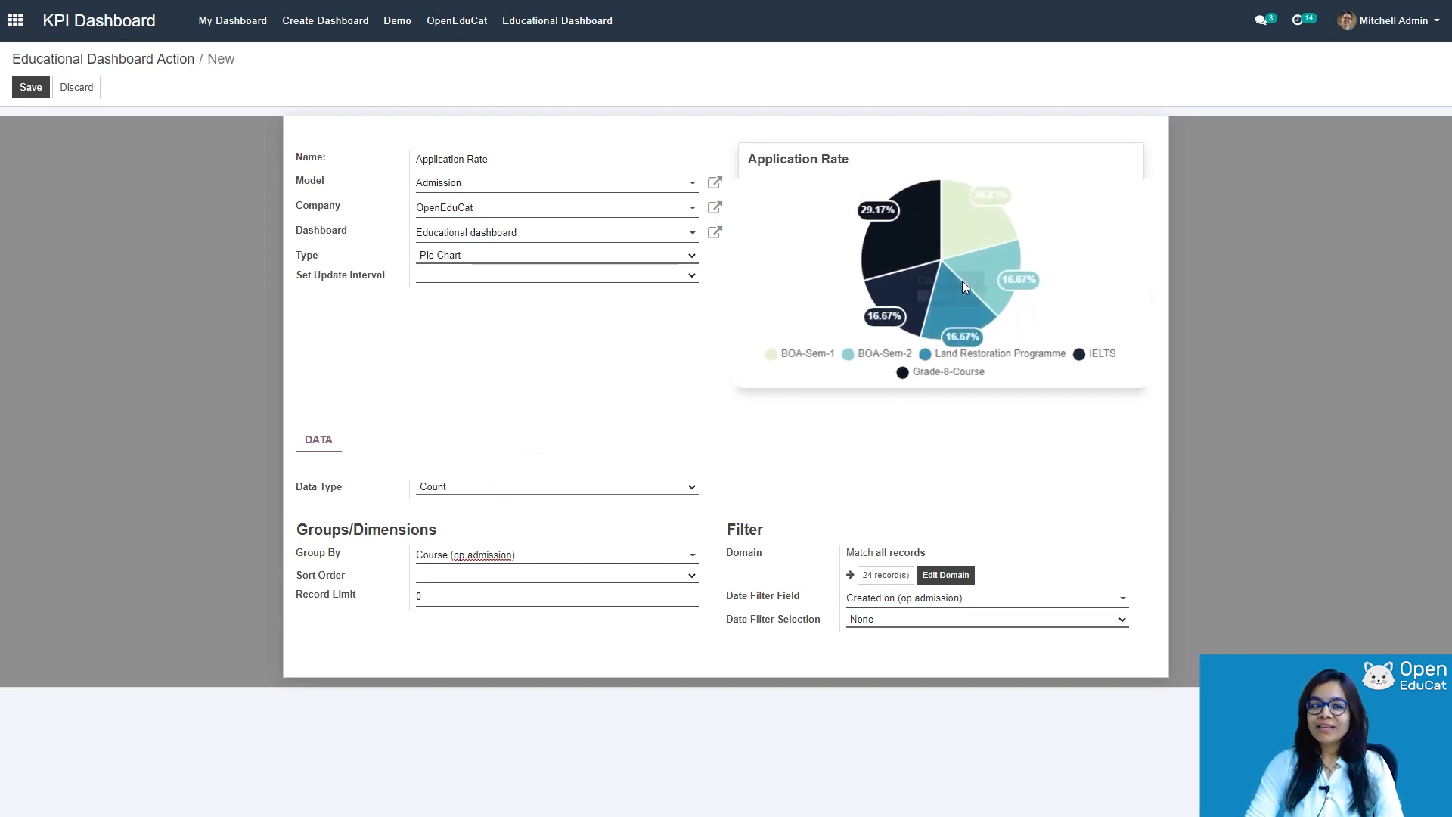
pyautogui.moveTo(1004, 276)
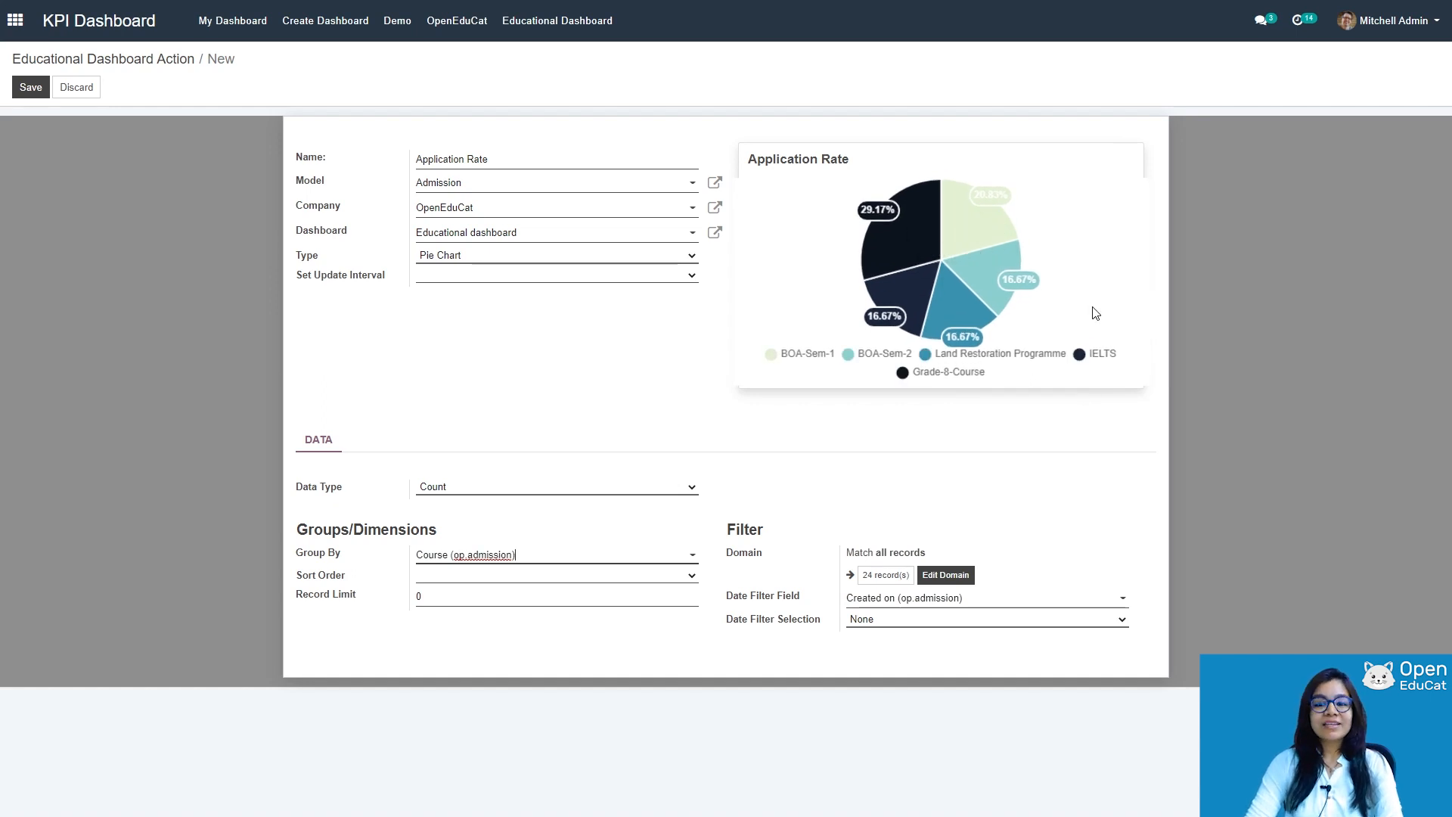
pyautogui.click(38, 88)
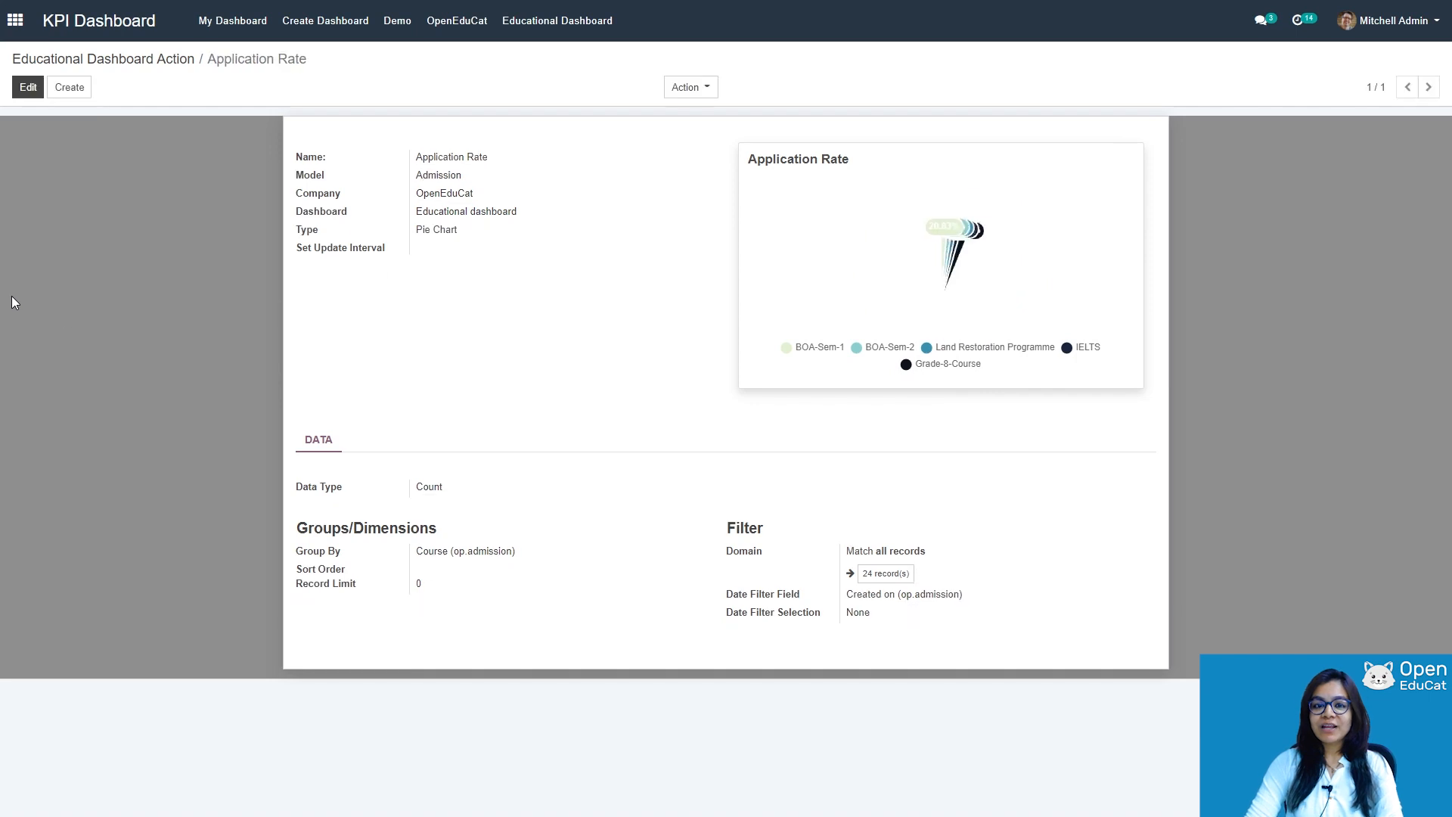
# - Return to the Educational dashboard and start a horizontal bar chart named "Enrollment rate"
pyautogui.click(560, 23)
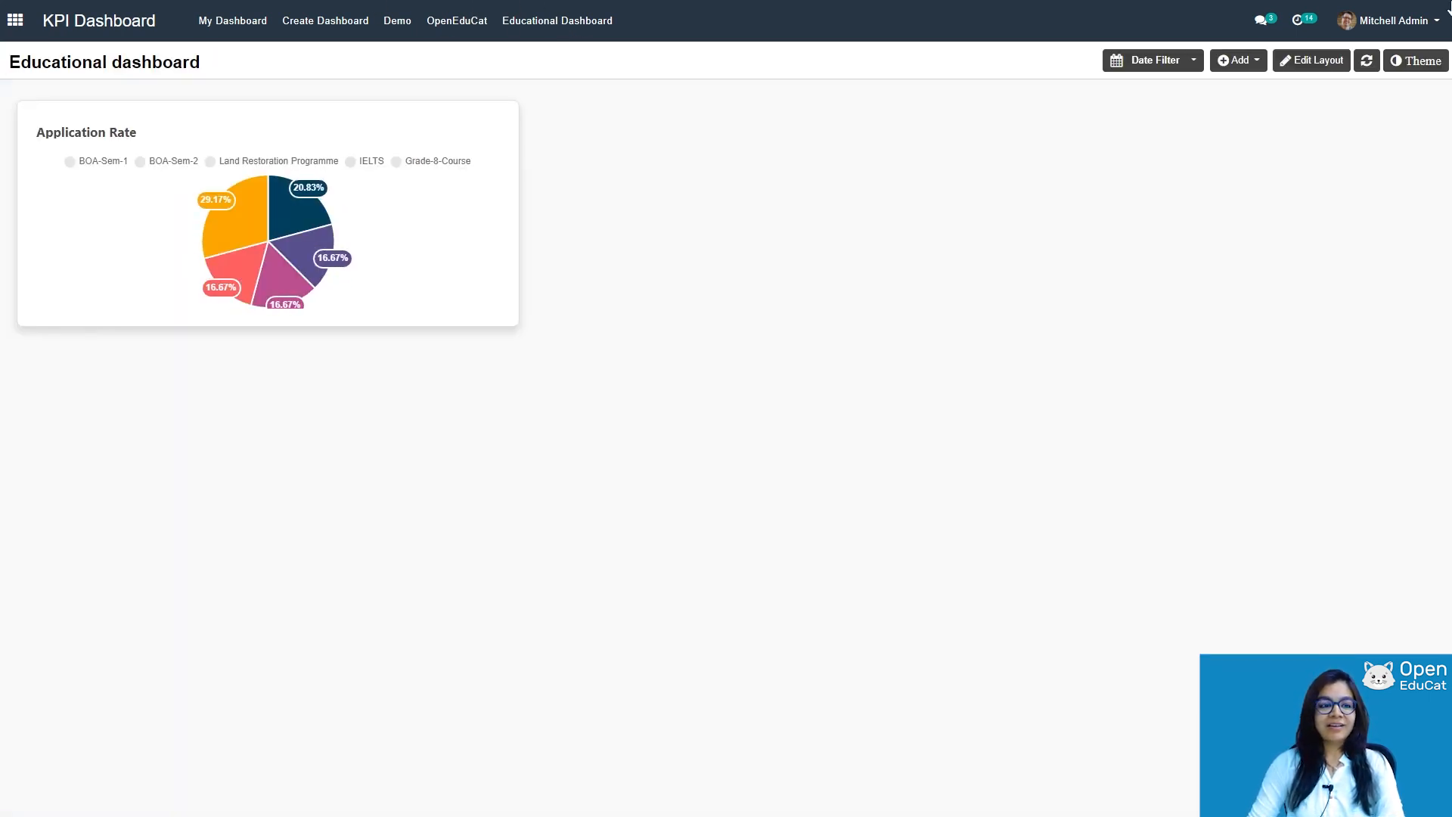
pyautogui.moveTo(534, 146)
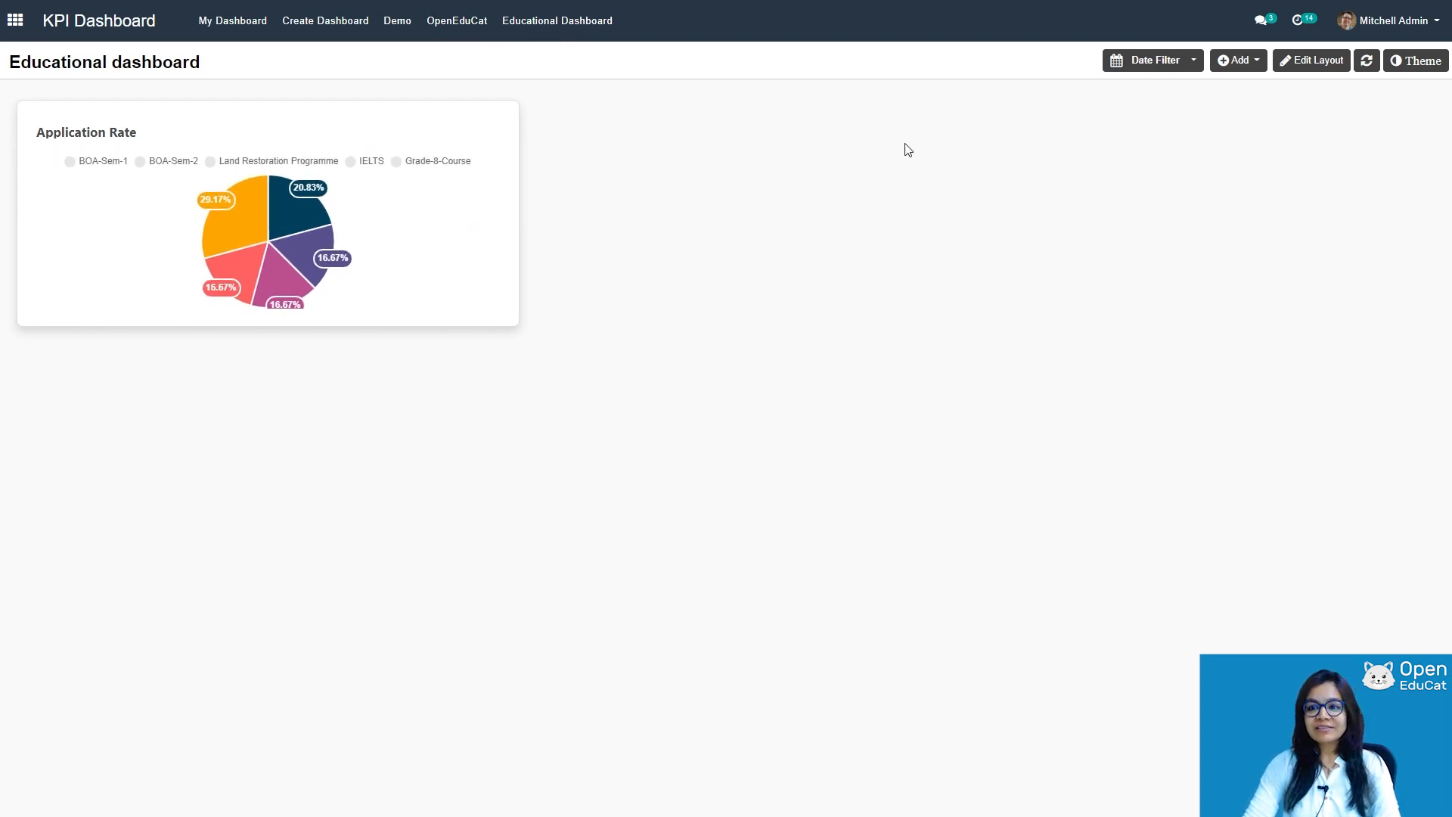
pyautogui.click(1255, 68)
pyautogui.moveTo(1257, 87)
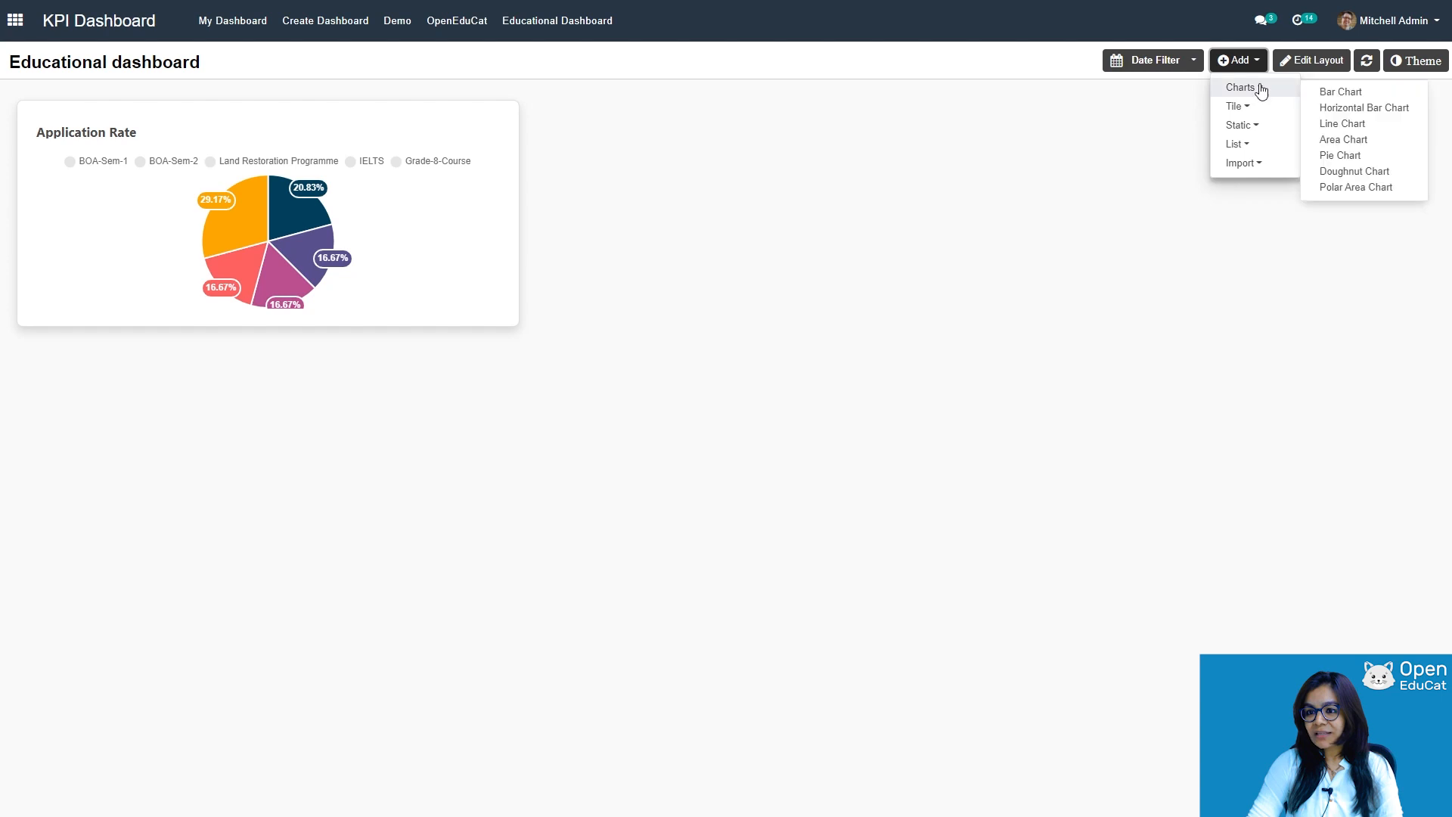
pyautogui.click(1323, 108)
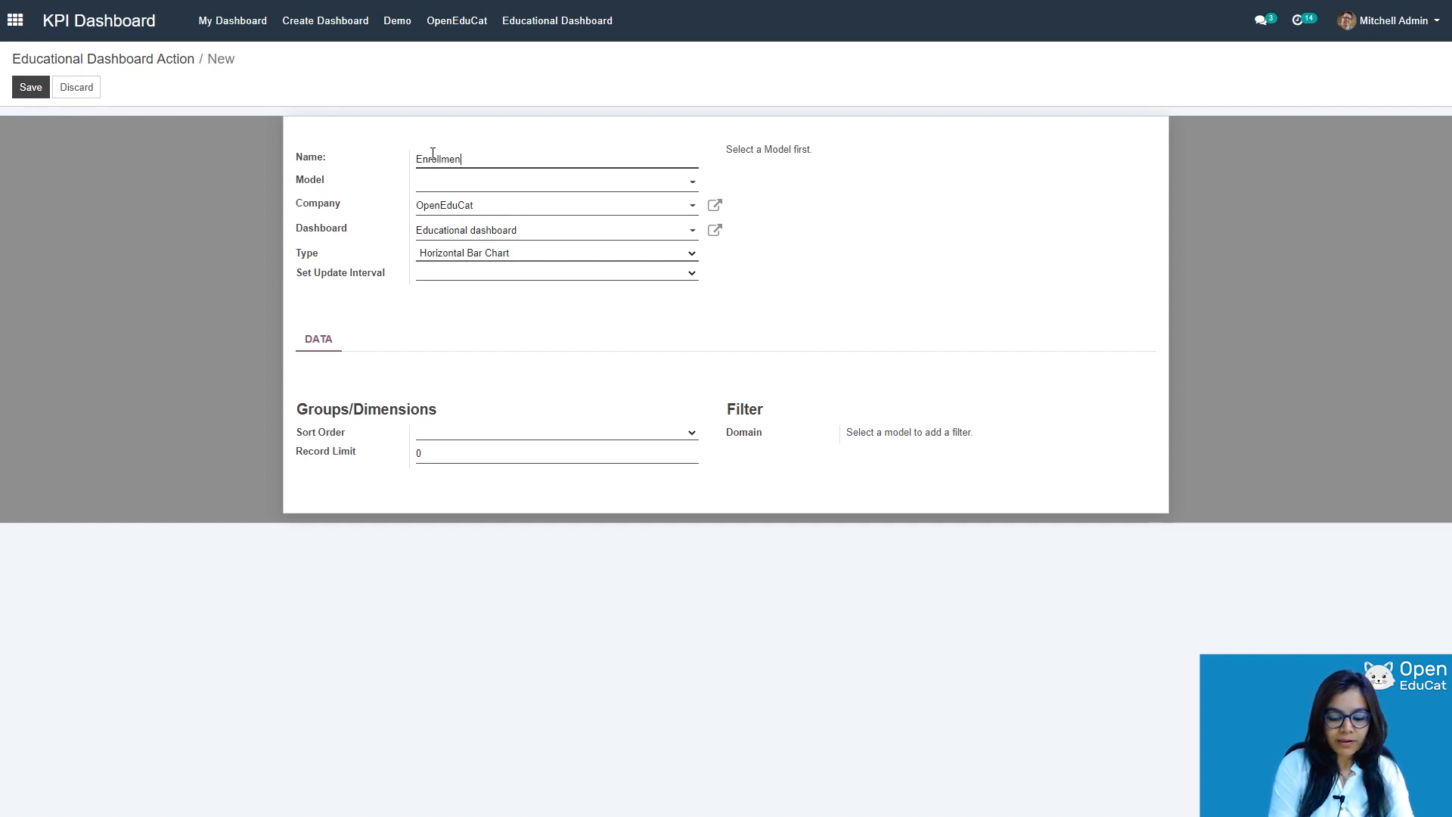
pyautogui.write('Enrollment N')
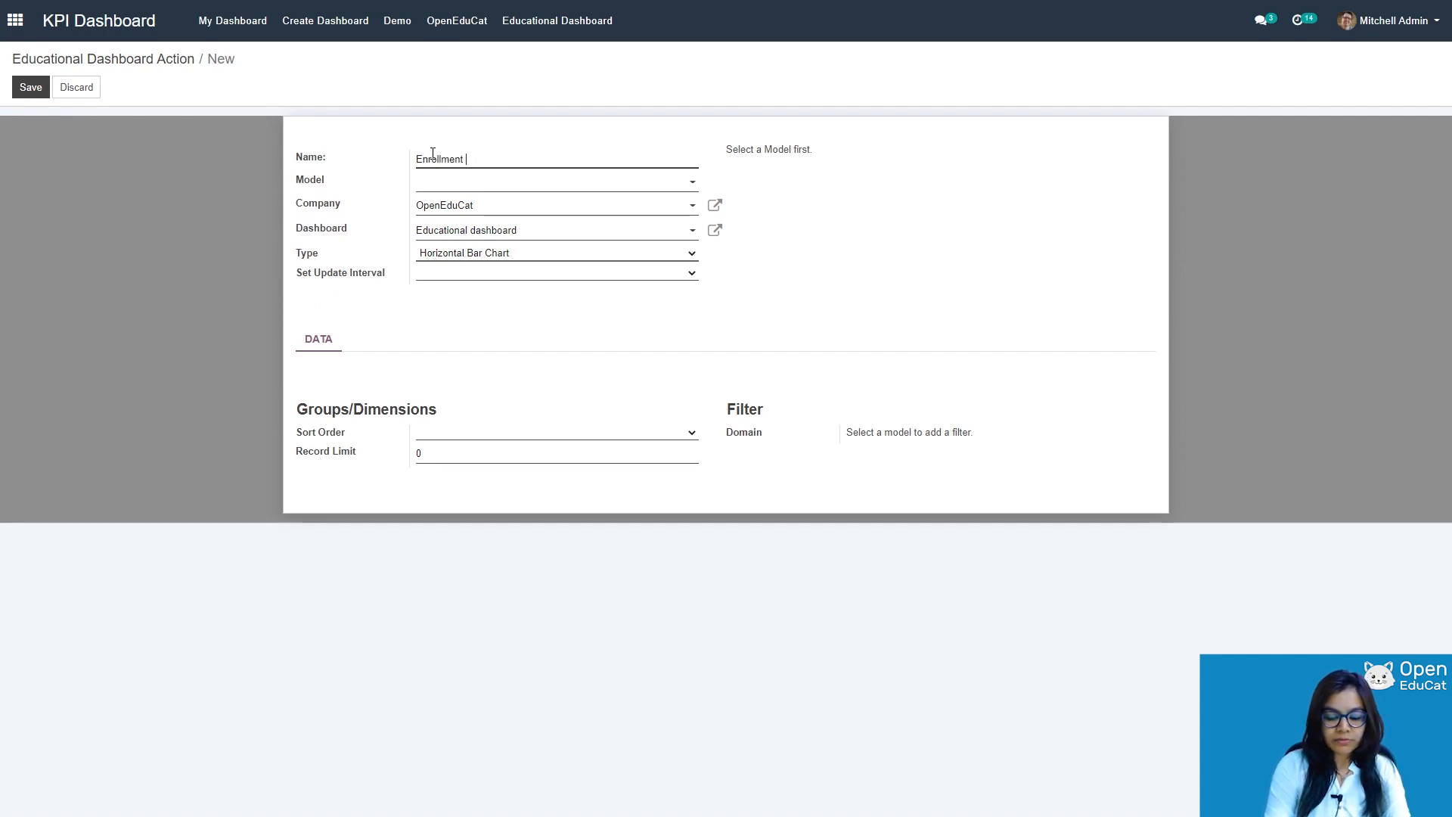
pyautogui.press('BackSpace')
pyautogui.write('rate')
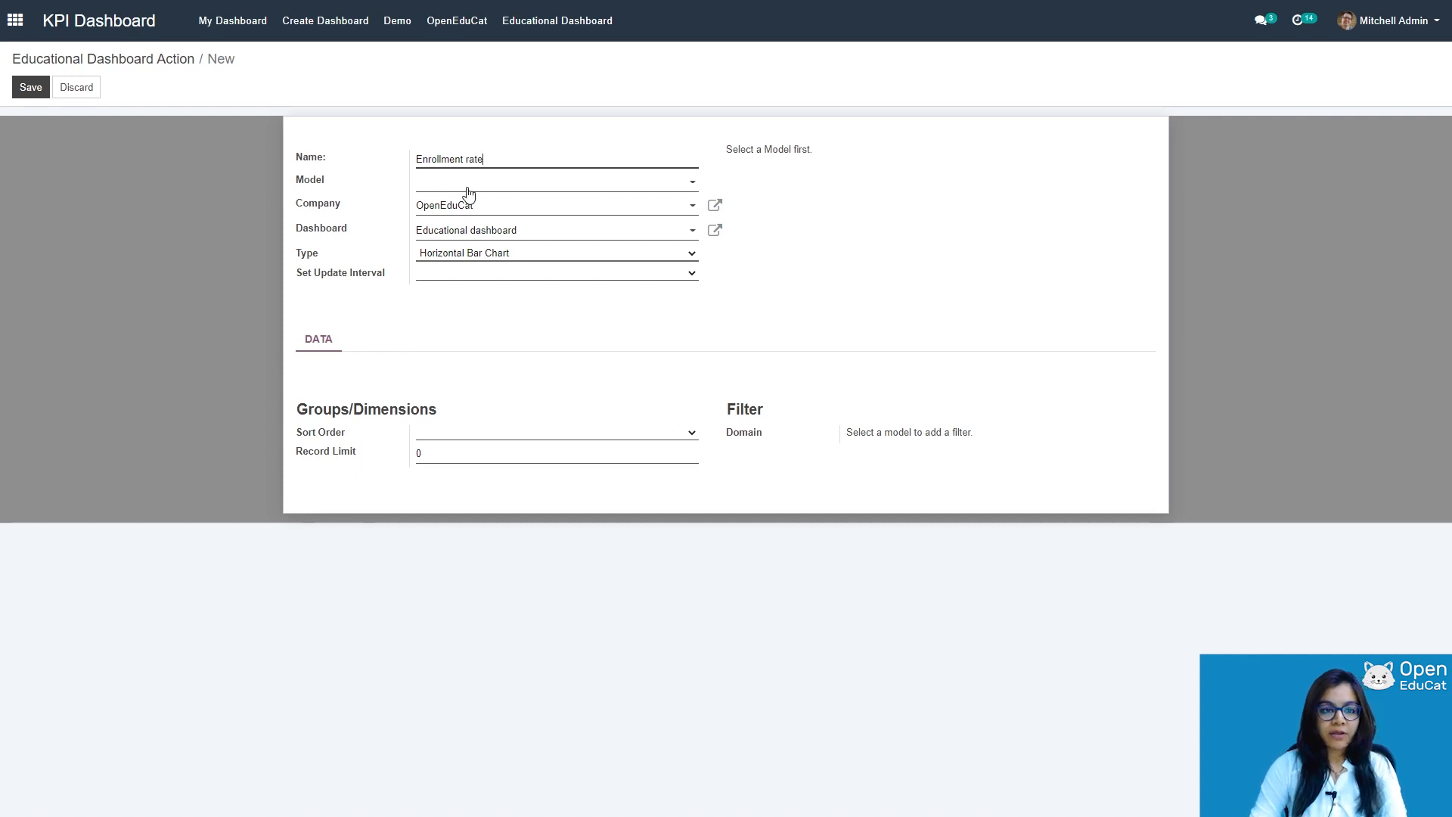
# - Base the horizontal bar chart on the Admission model and set its data type to Count
pyautogui.click(470, 185)
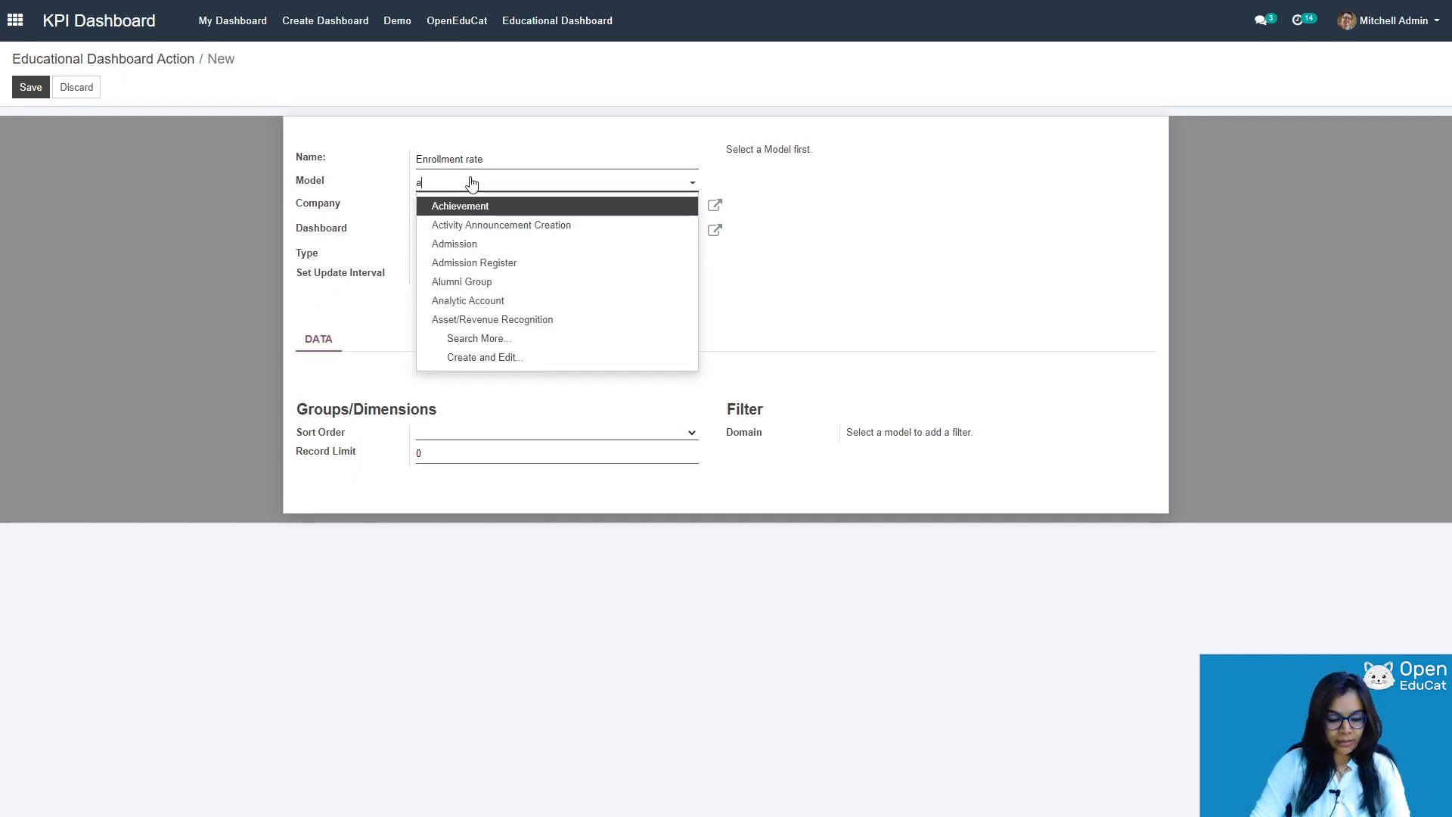
pyautogui.click(471, 206)
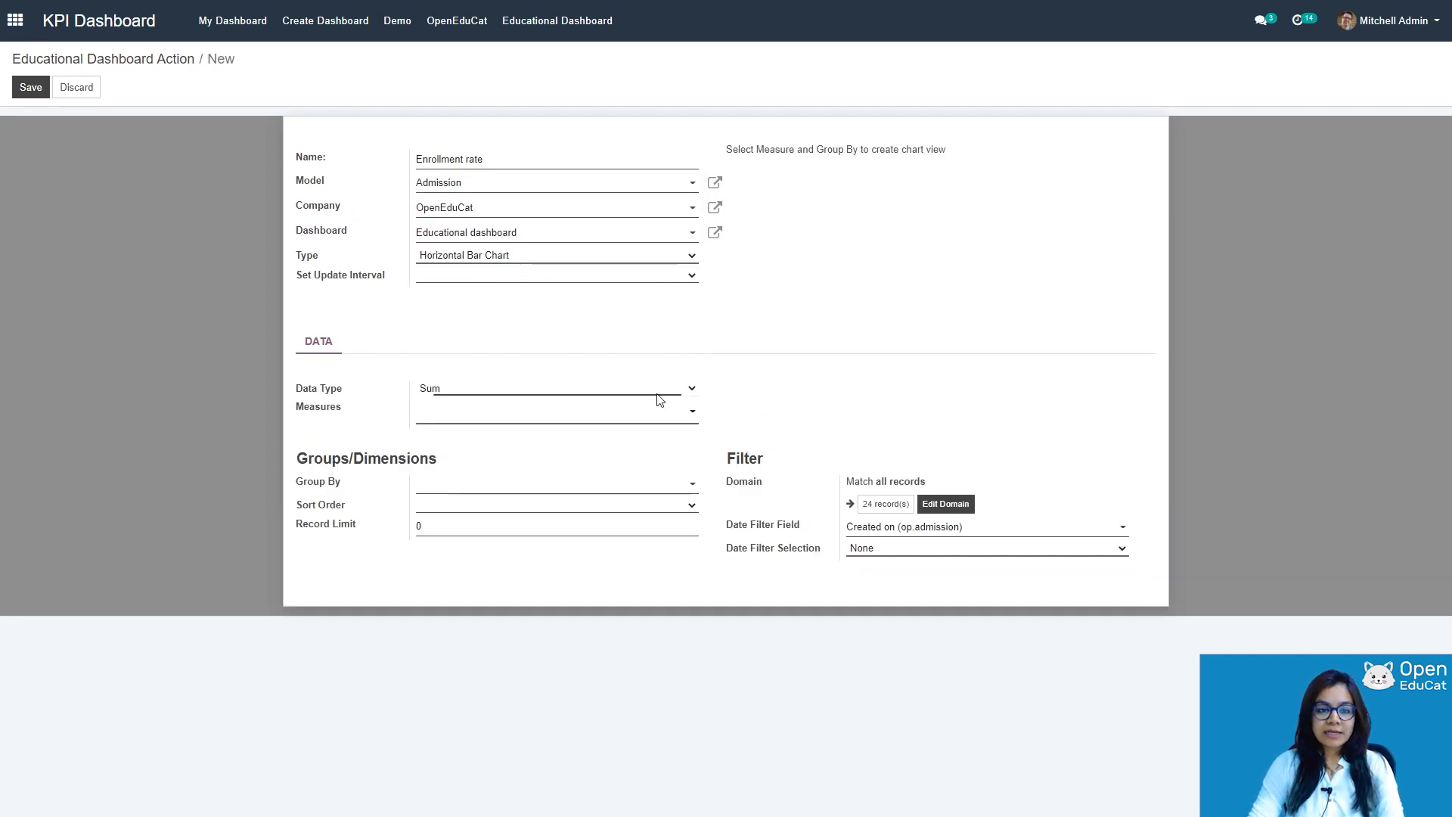
pyautogui.click(464, 408)
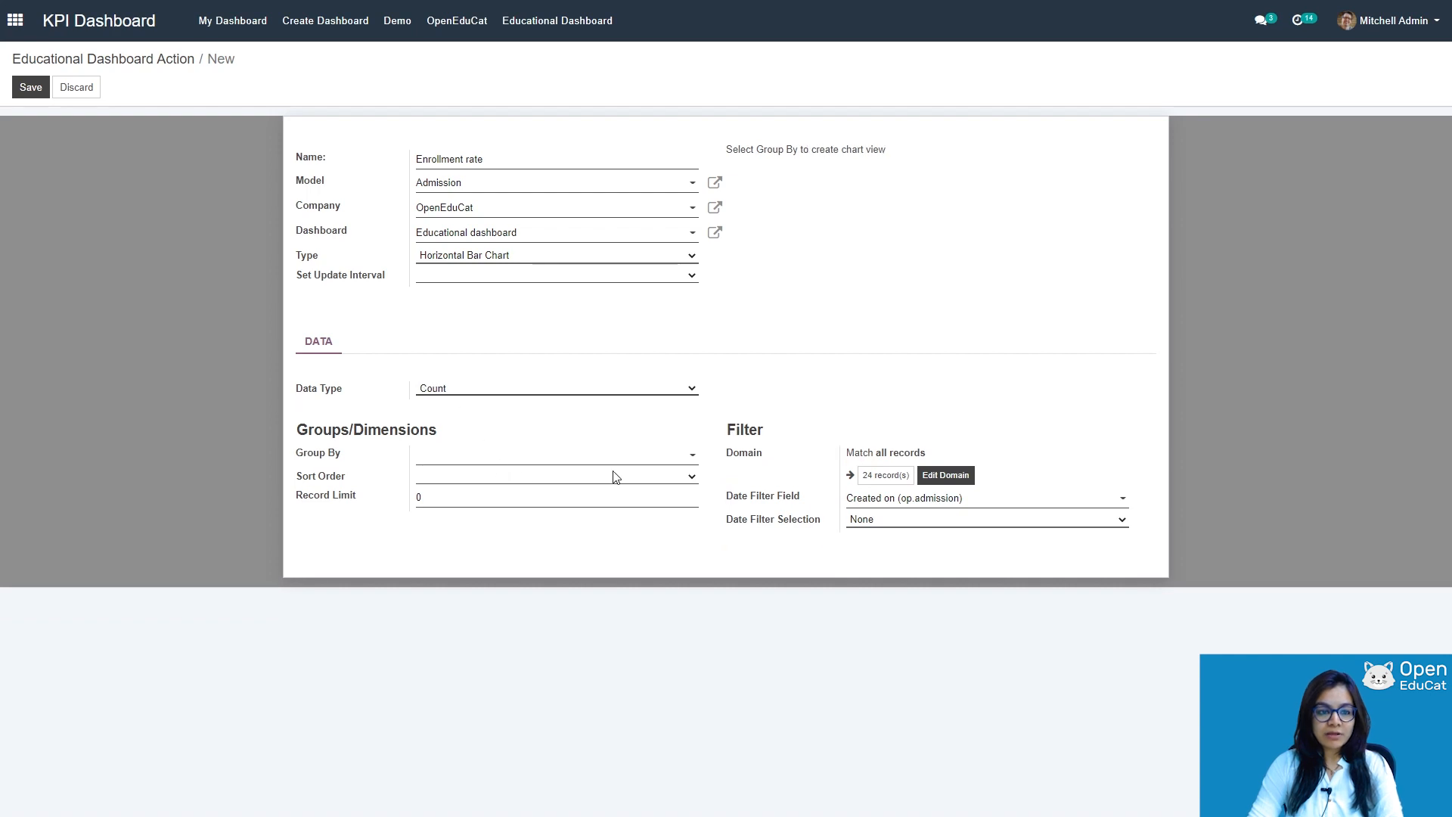
# - Group the horizontal bar chart by Course (op.admission) and save the chart
pyautogui.click(671, 459)
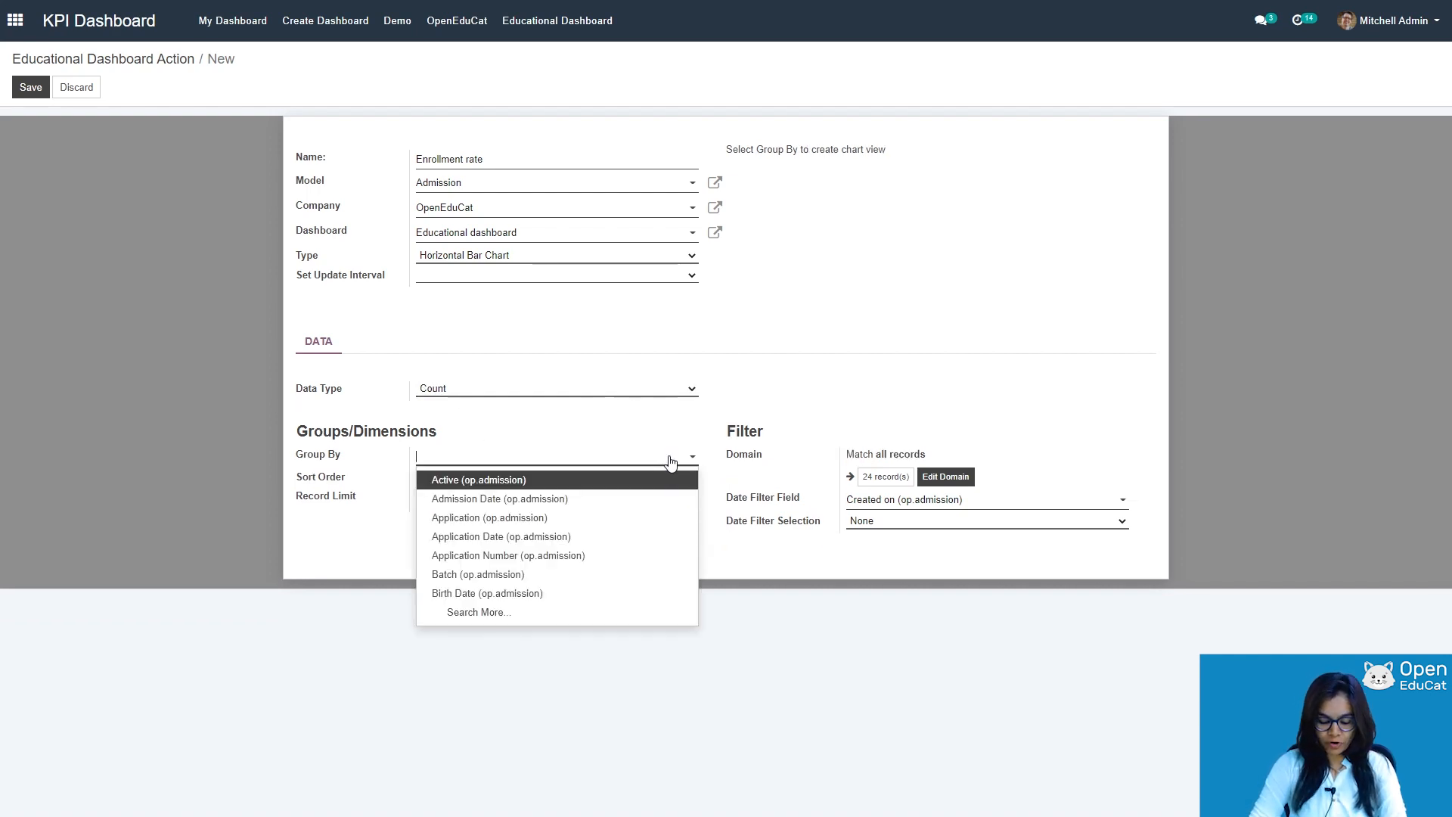
pyautogui.write('cou')
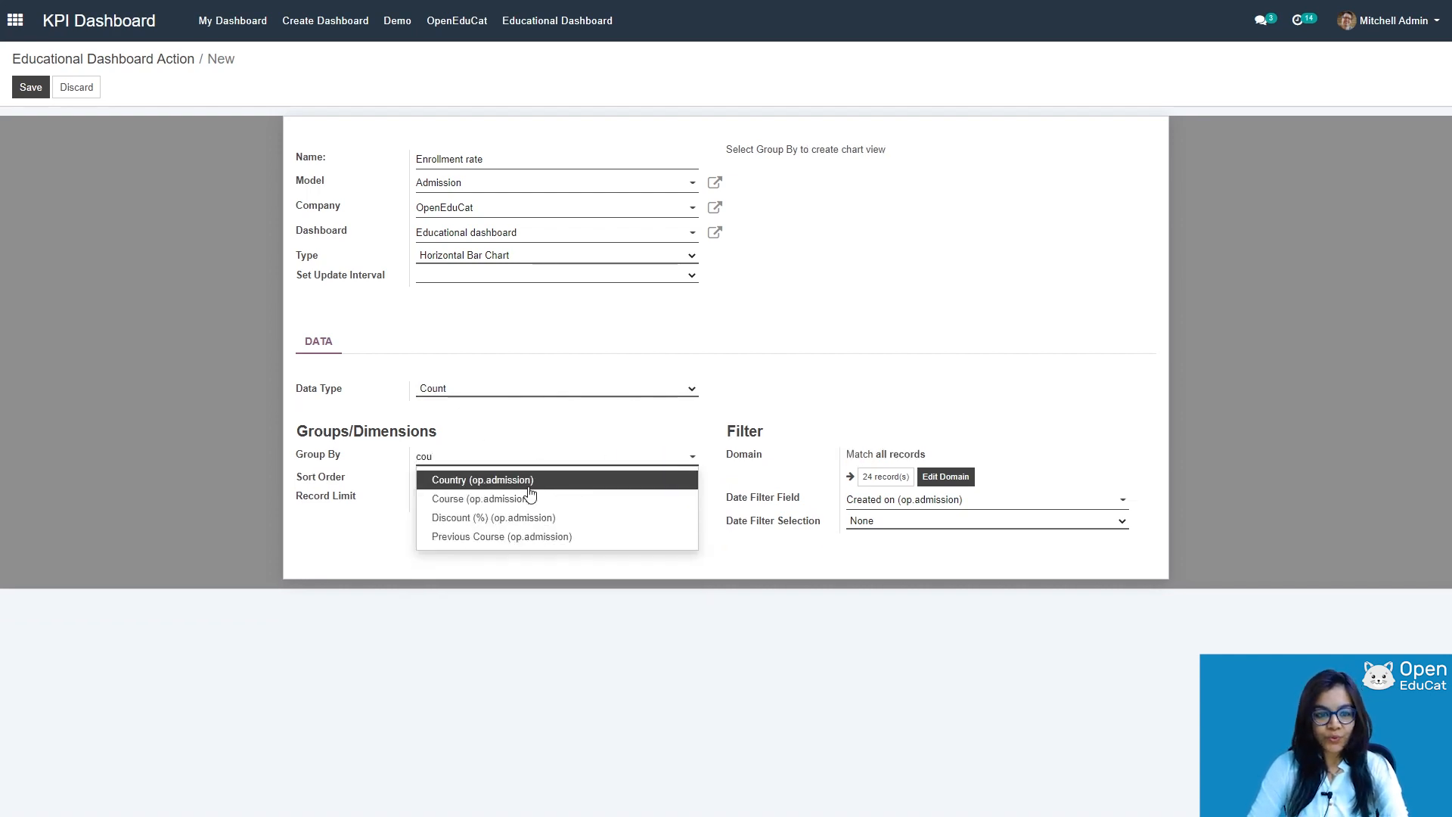
pyautogui.click(531, 497)
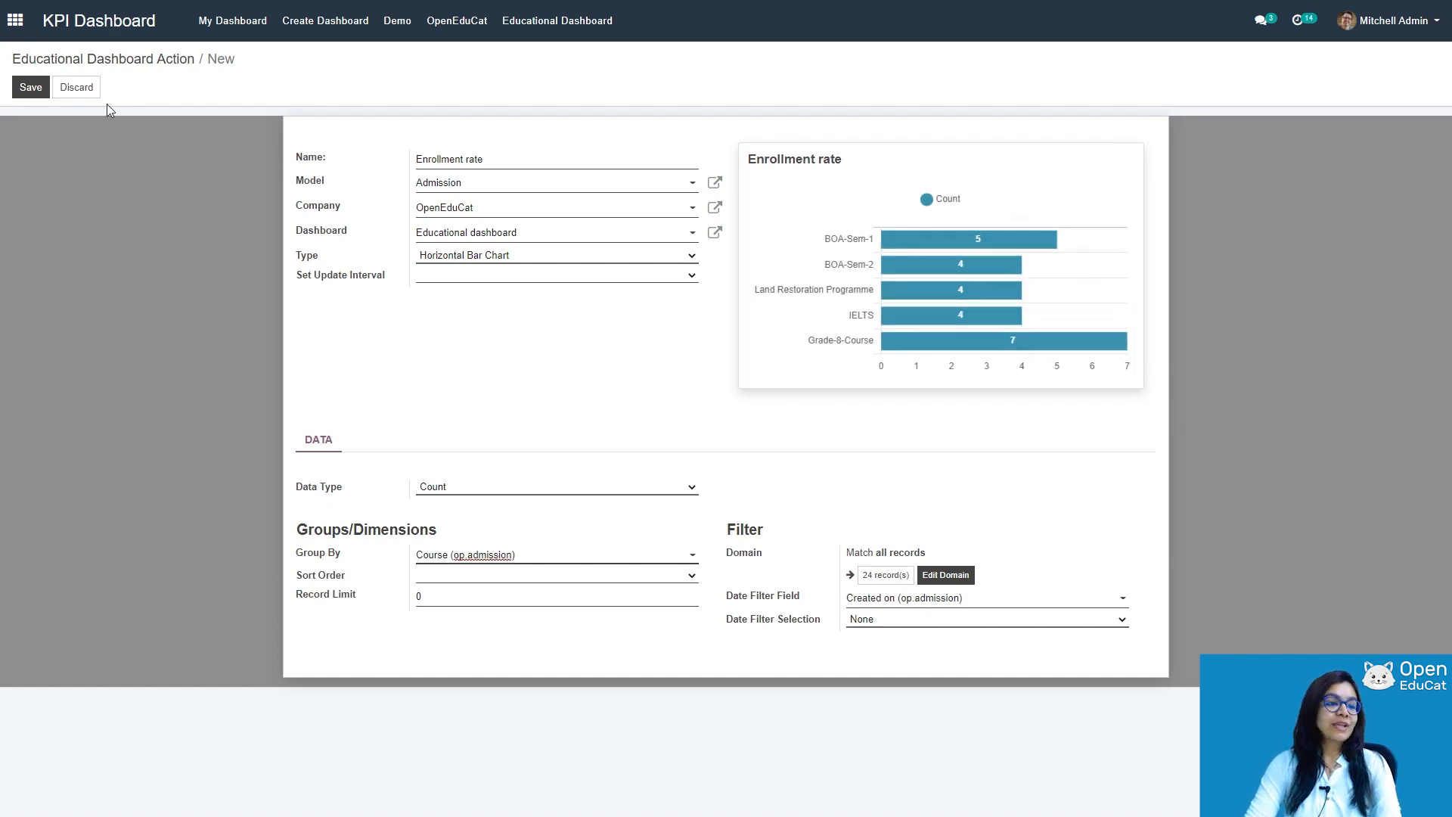
pyautogui.click(31, 89)
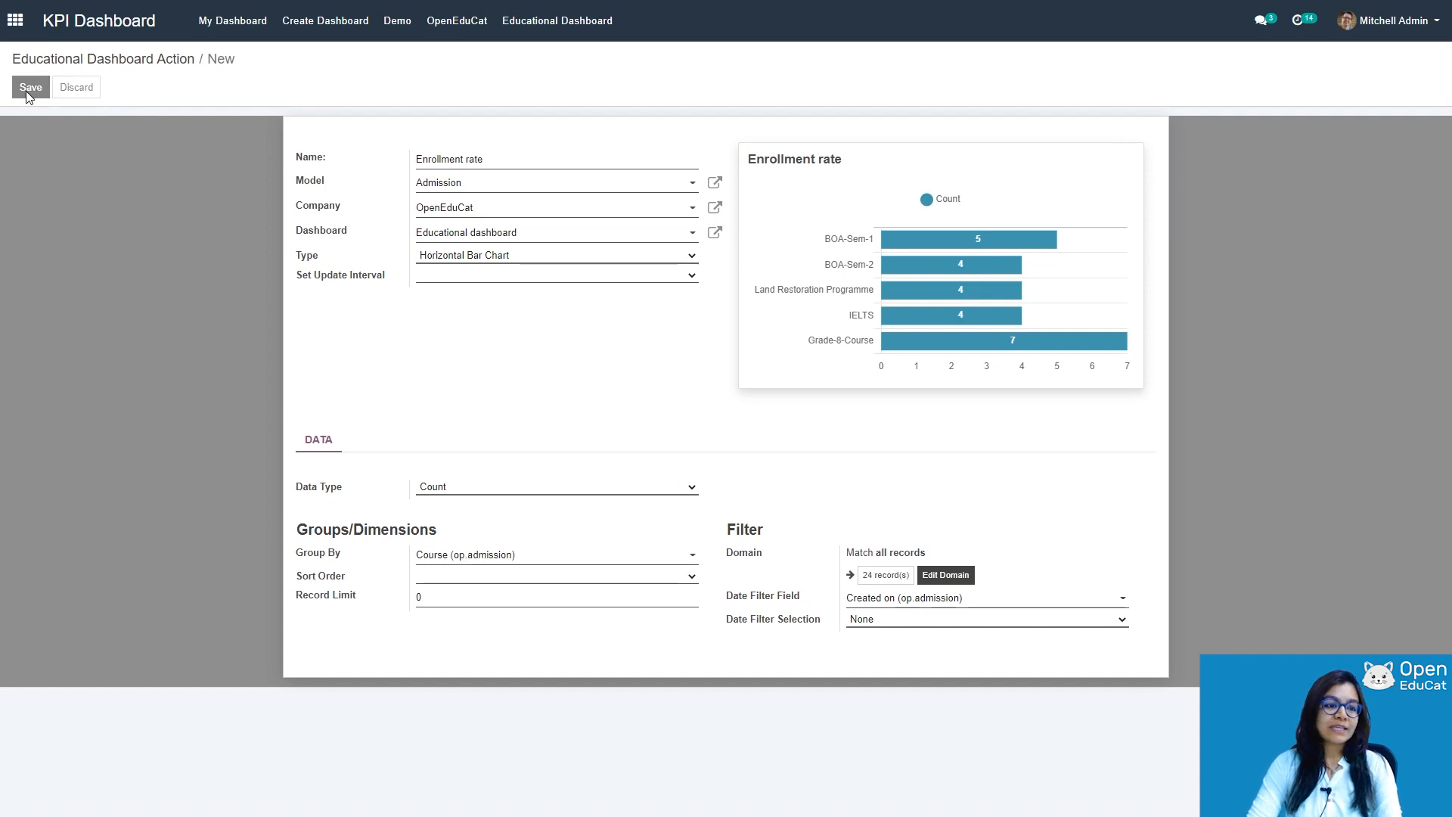
# - Return to the Educational dashboard and start a bar chart named "Attendance"
pyautogui.click(555, 23)
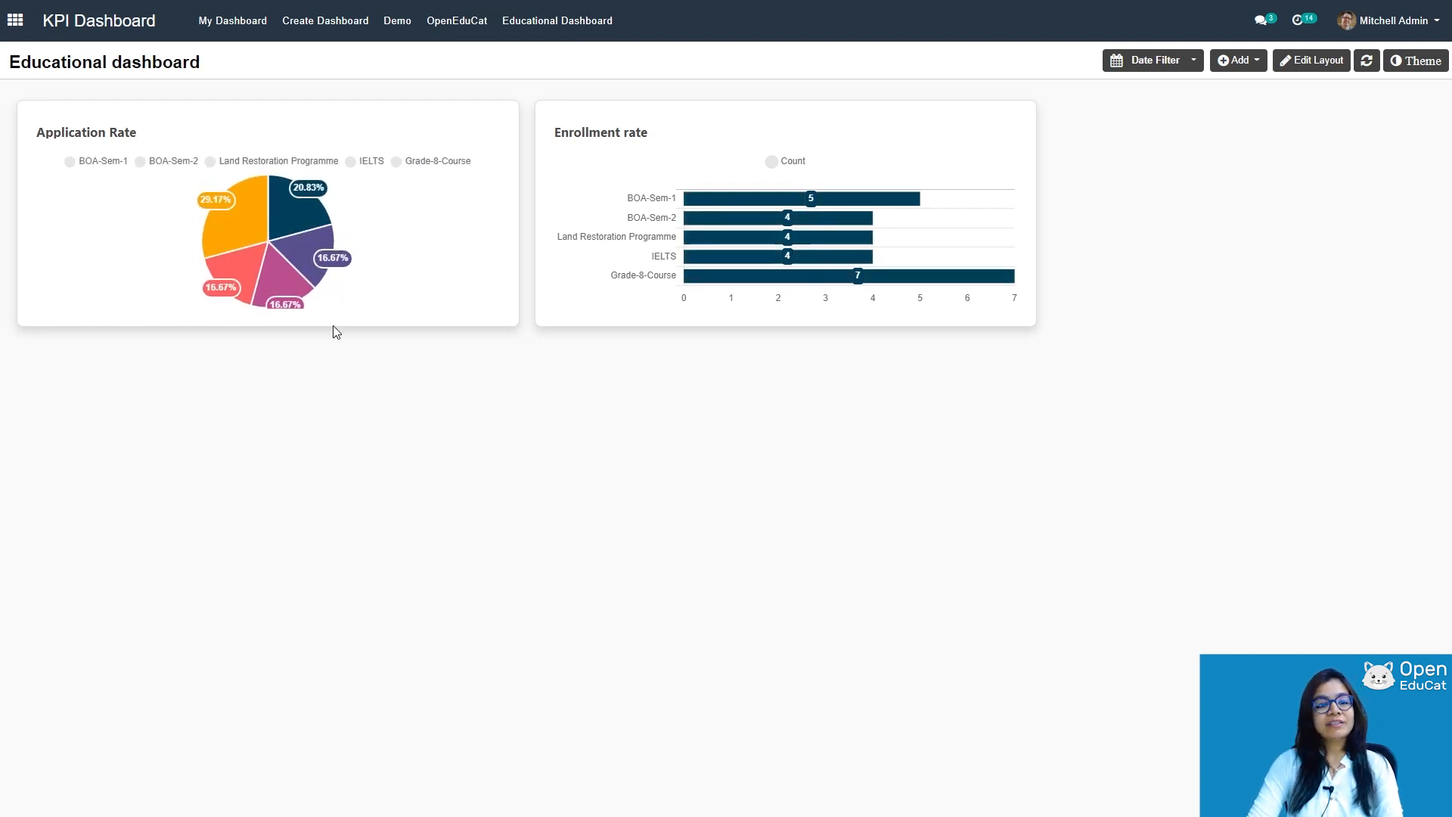
pyautogui.moveTo(695, 219)
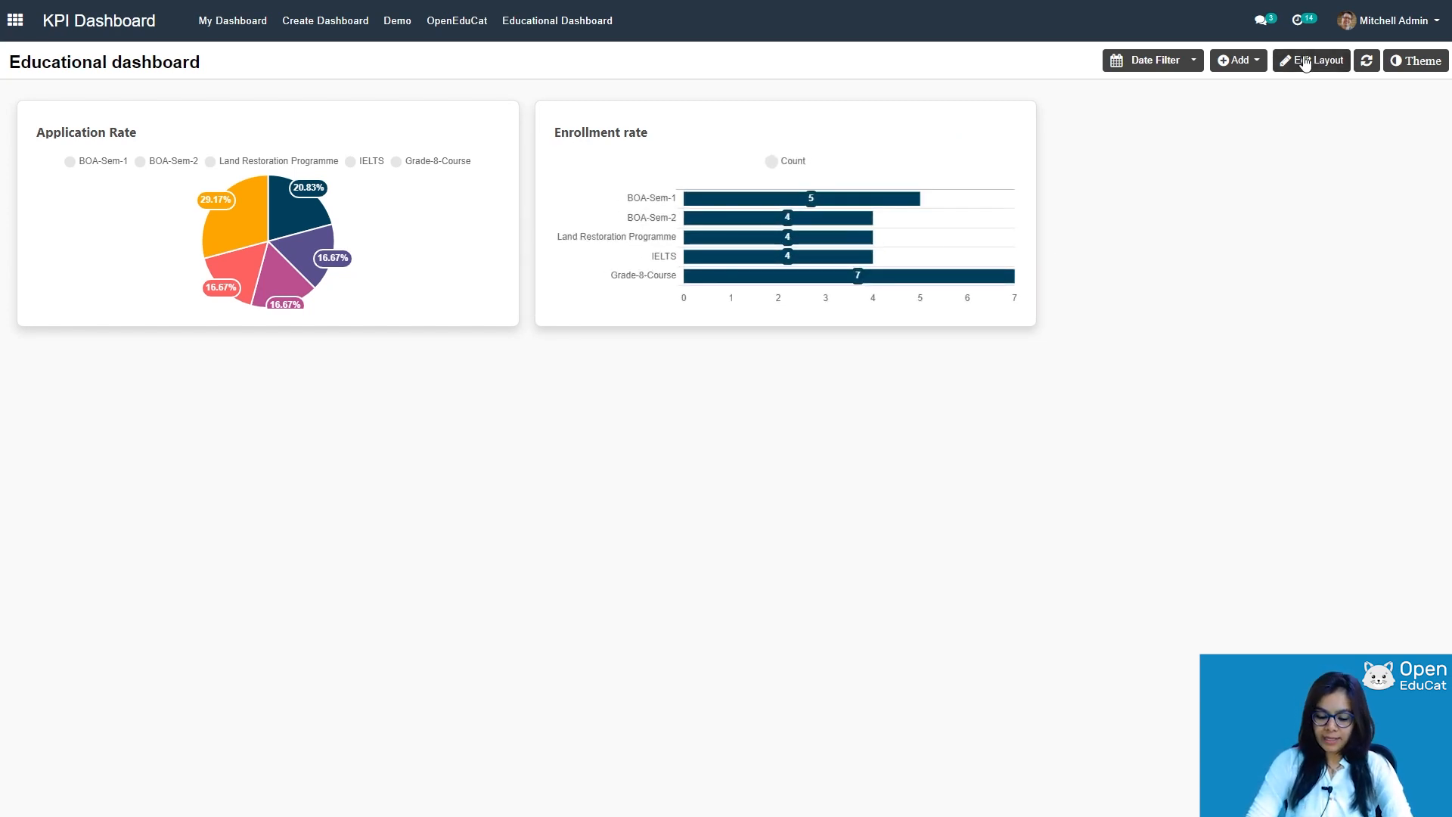
pyautogui.click(1257, 63)
pyautogui.click(1242, 86)
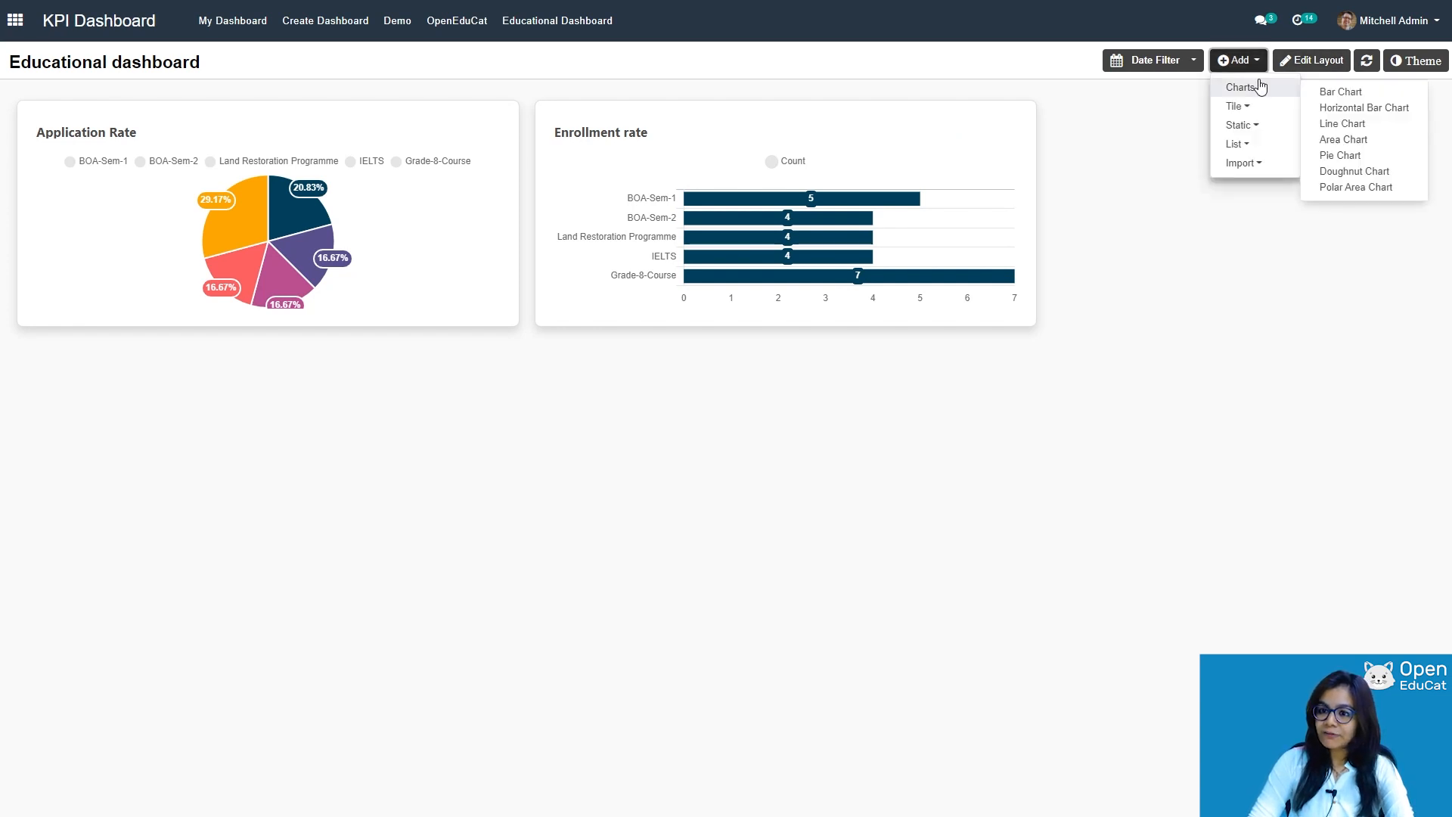
pyautogui.click(1343, 91)
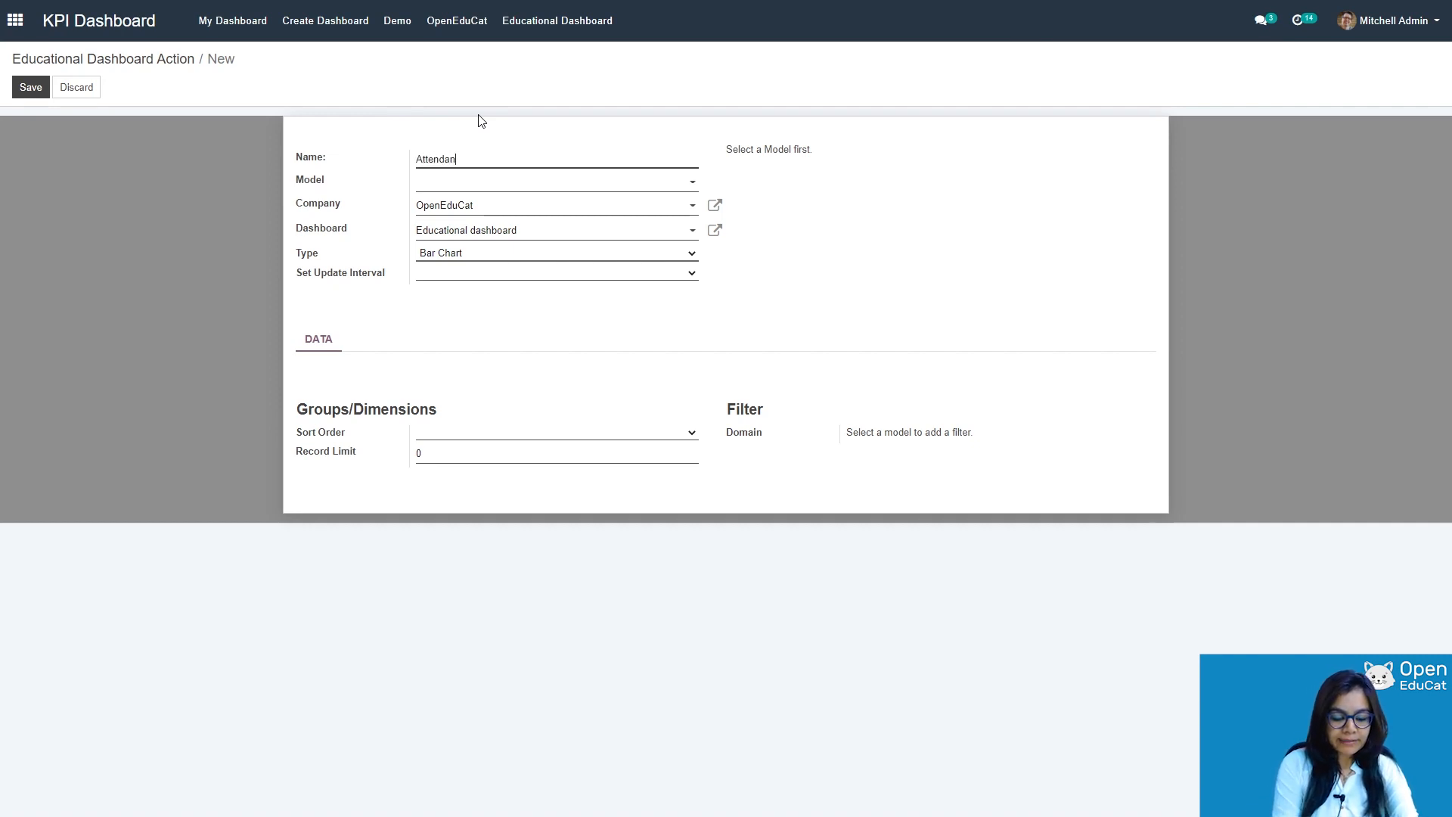
pyautogui.press('Tab')
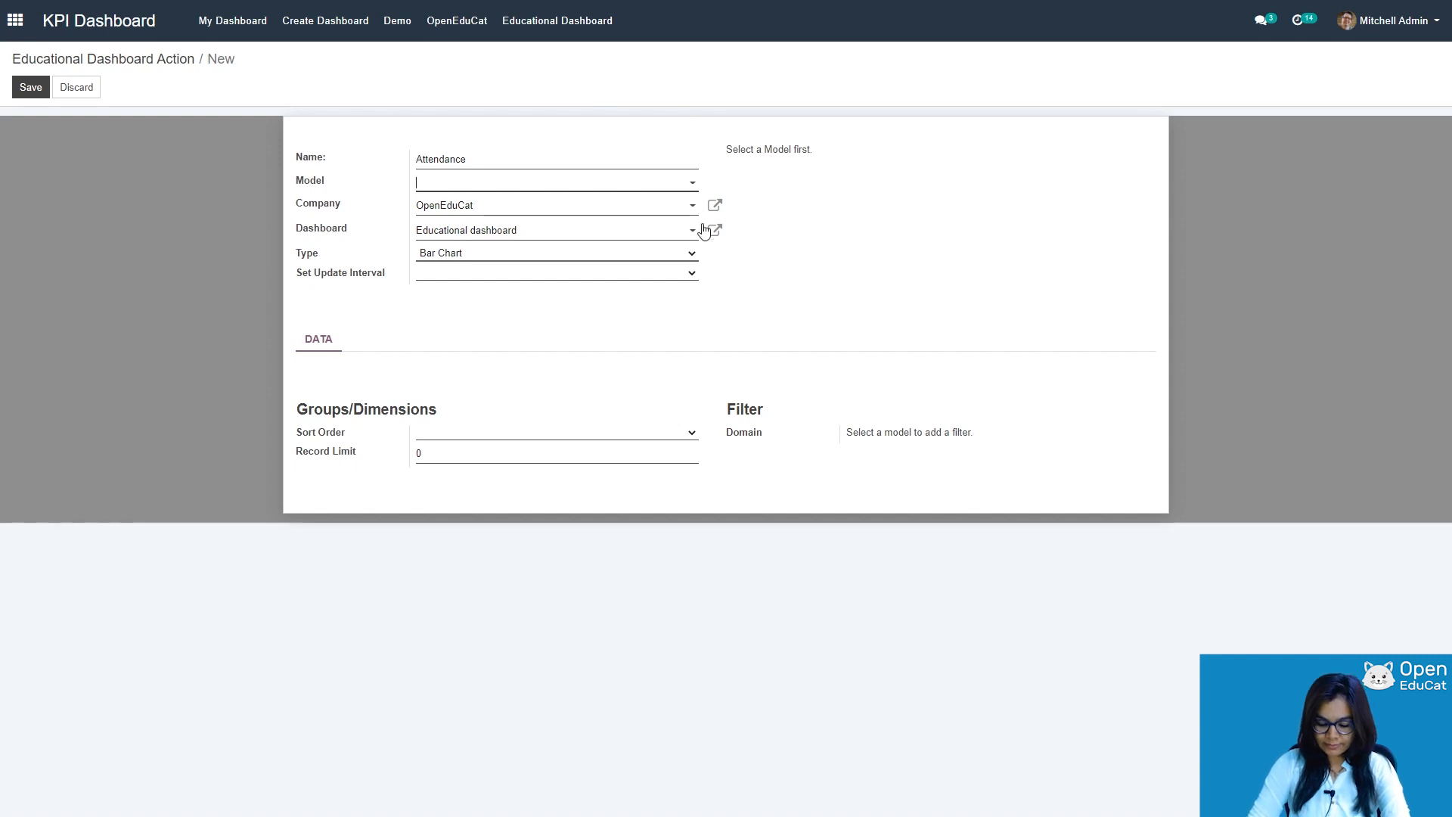
# - Base the Attendance bar chart on the Attendance Lines model and set its data type to Count
pyautogui.click(696, 189)
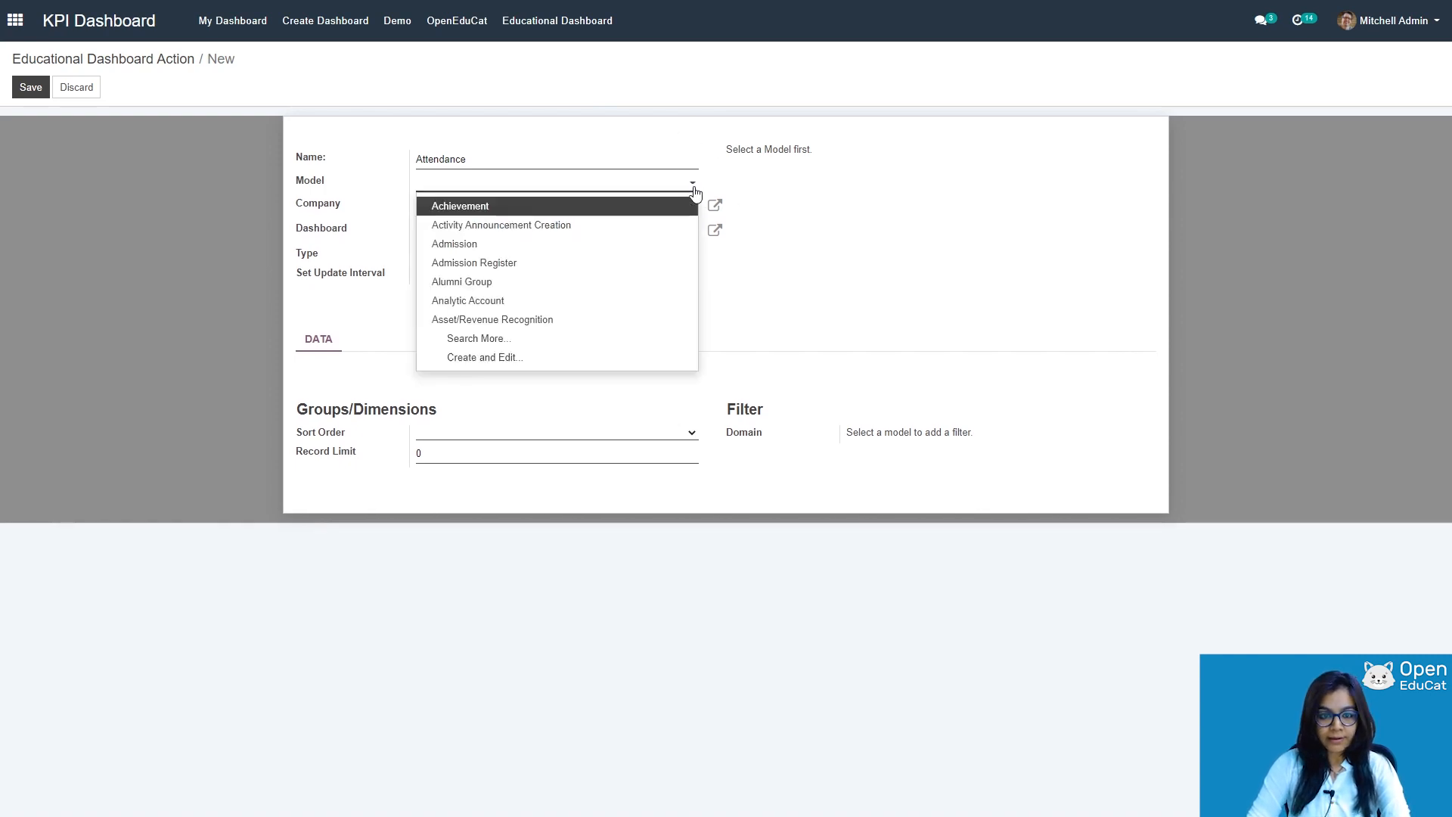
pyautogui.write('att')
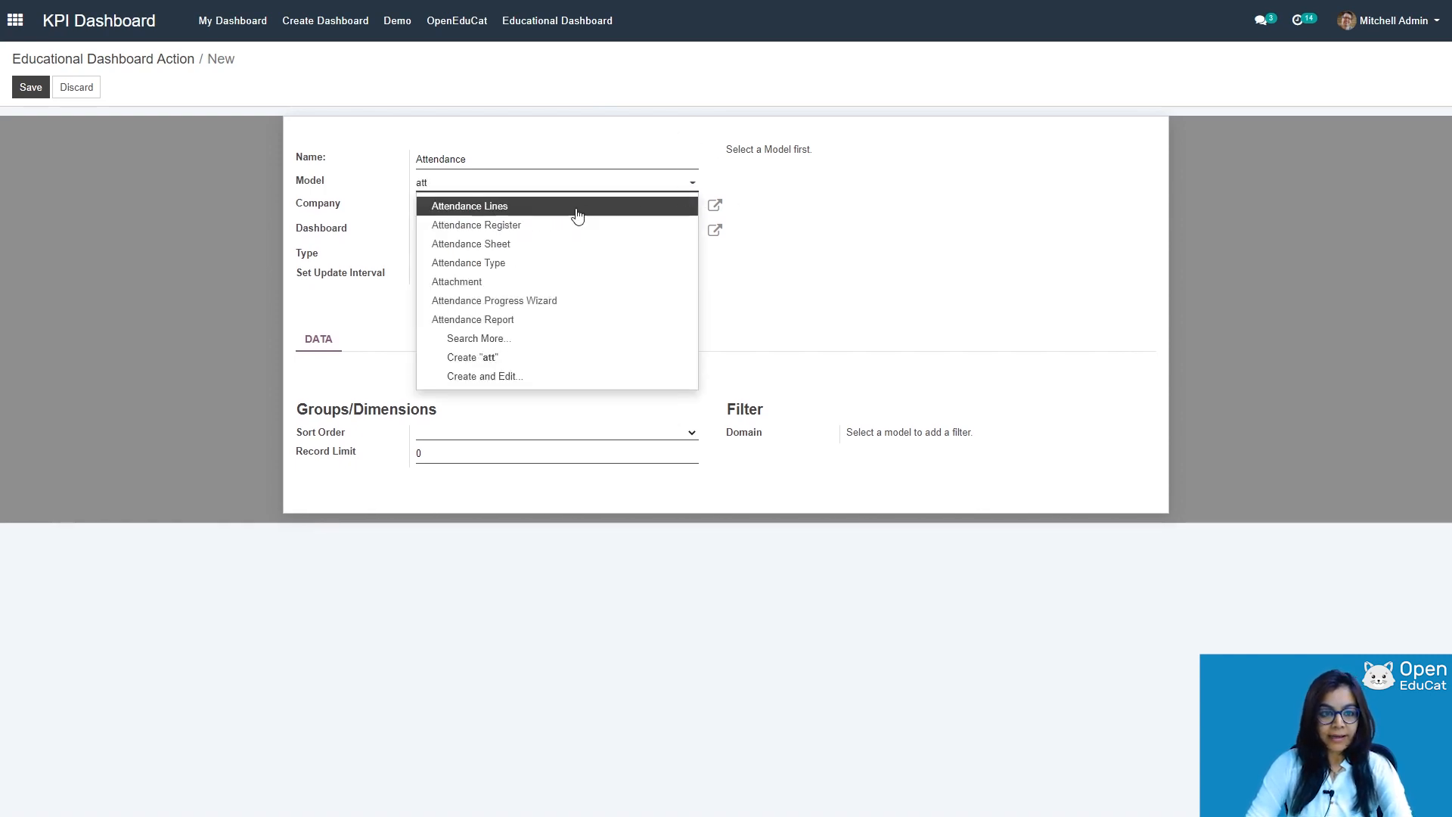
pyautogui.click(513, 211)
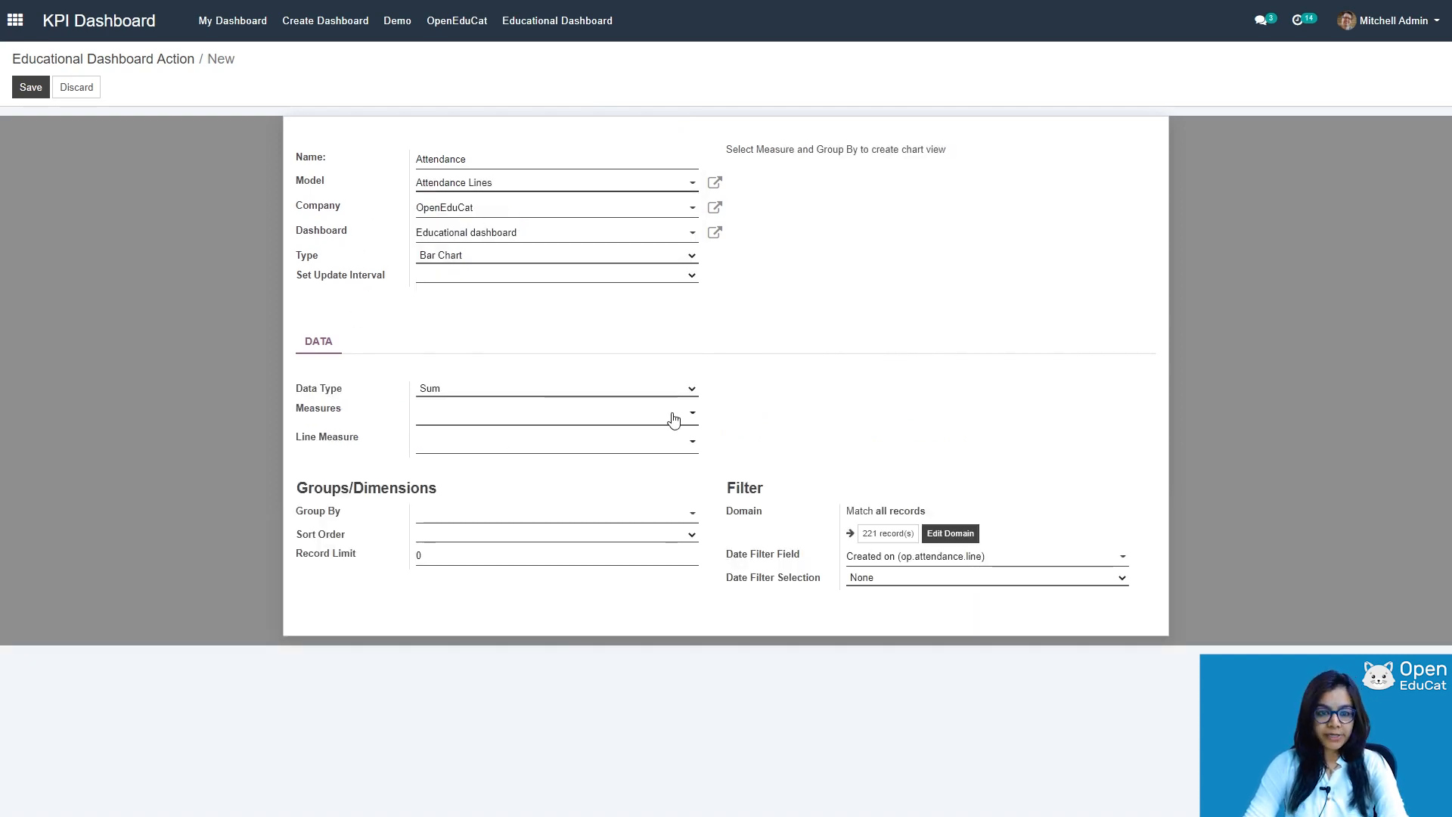
pyautogui.click(692, 391)
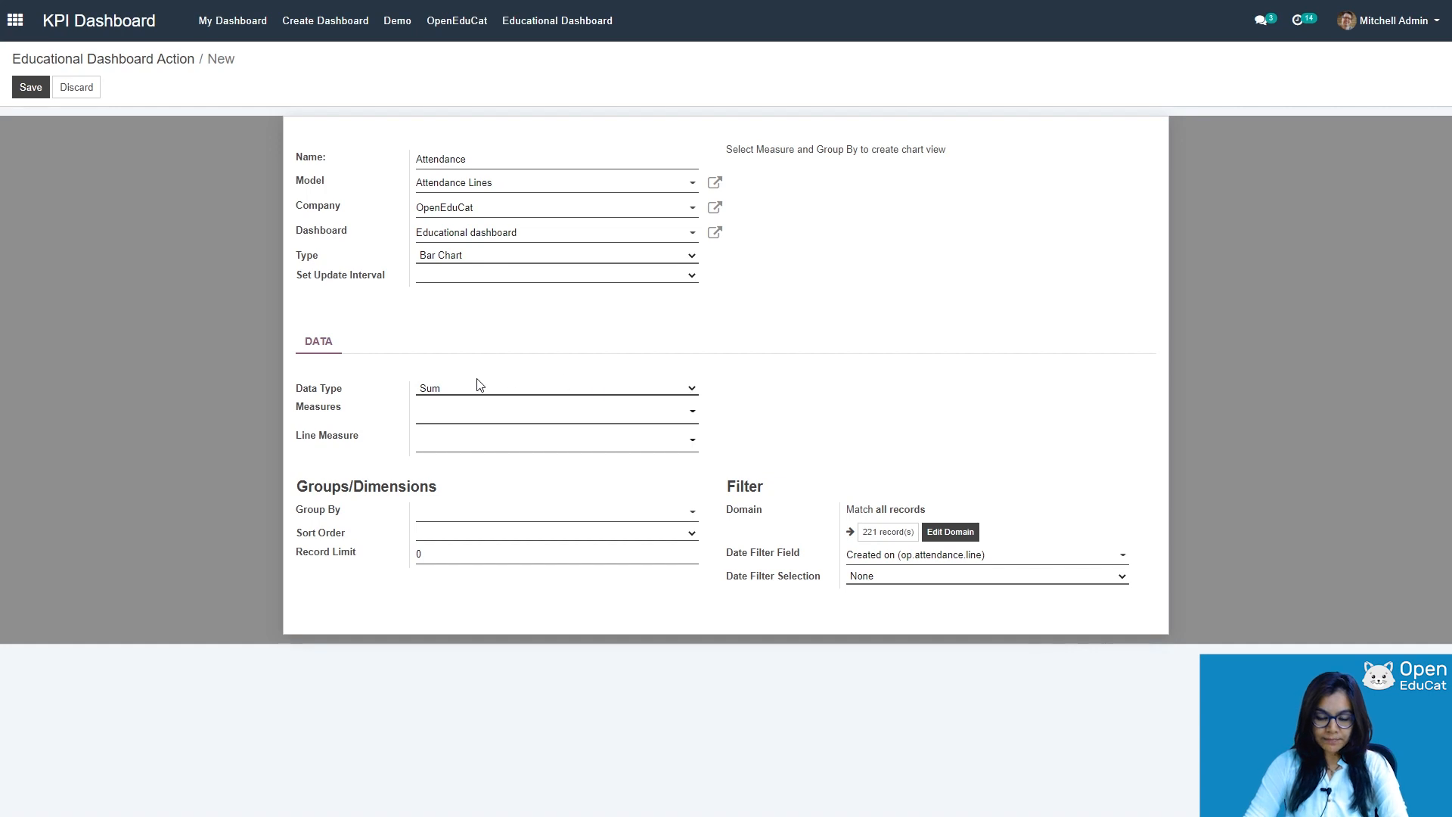
pyautogui.click(457, 409)
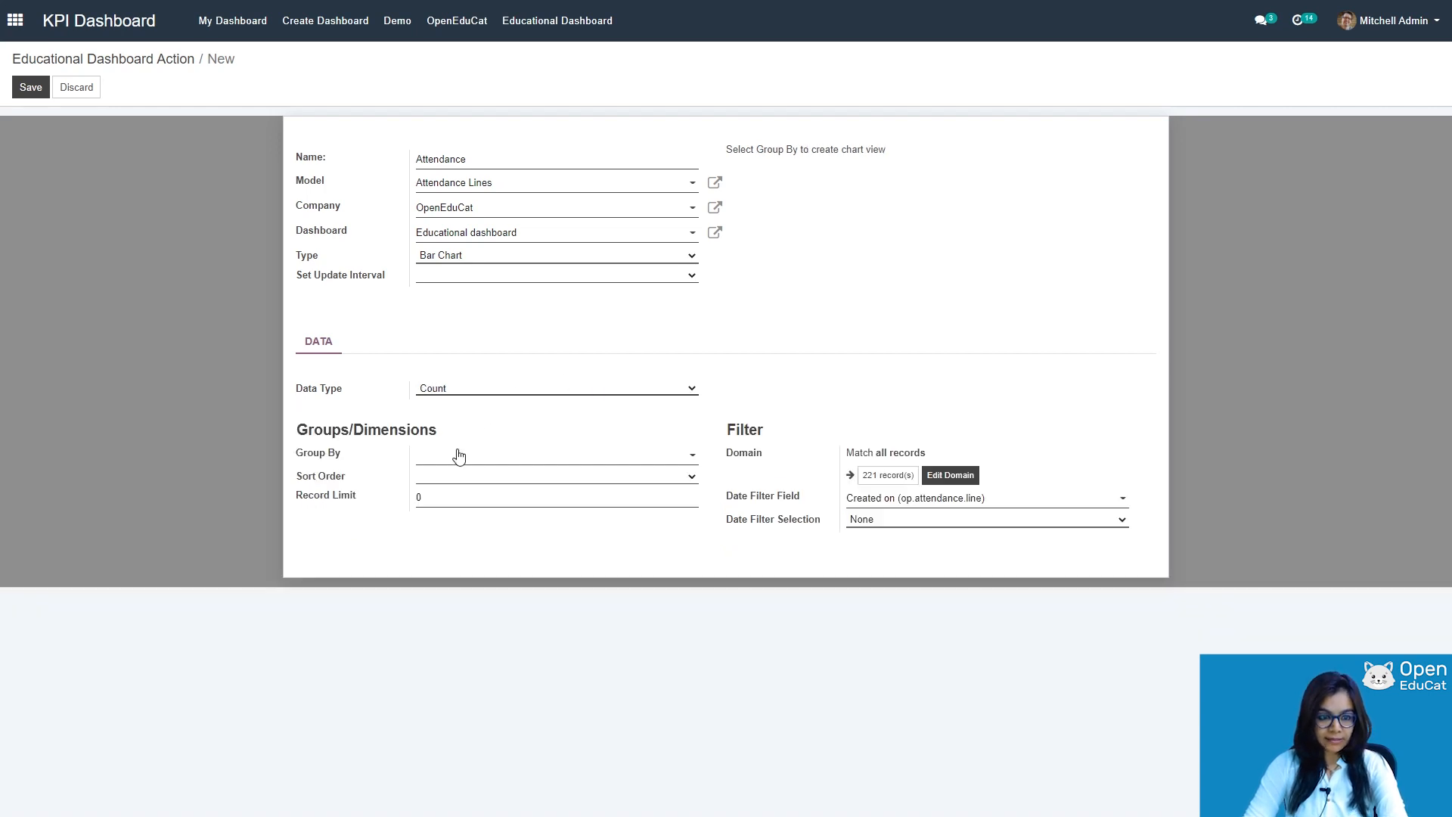
# - Group the Attendance chart by Student (op.attendance.line) and save it
pyautogui.click(458, 456)
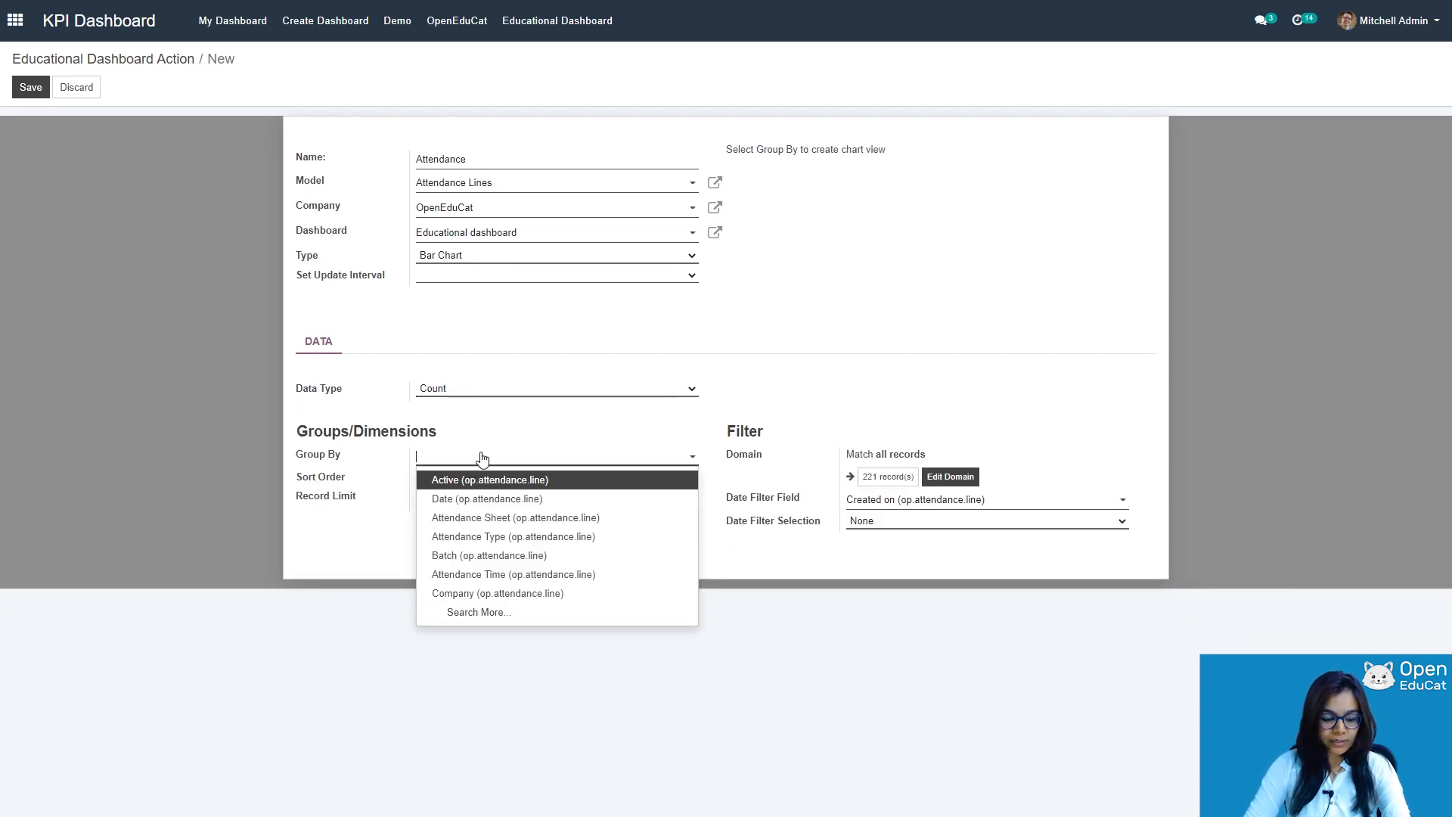
pyautogui.write('stu')
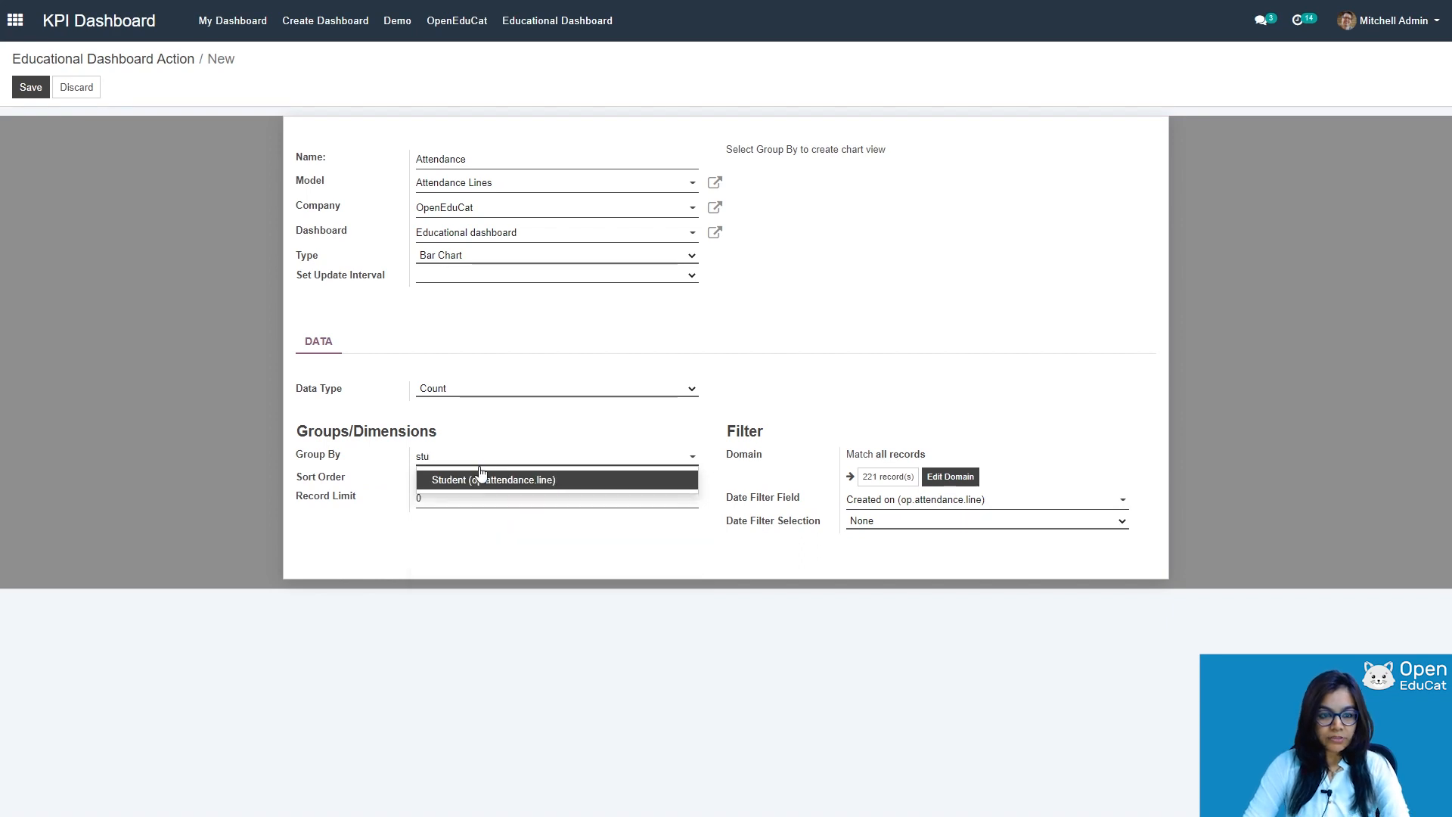
pyautogui.click(478, 480)
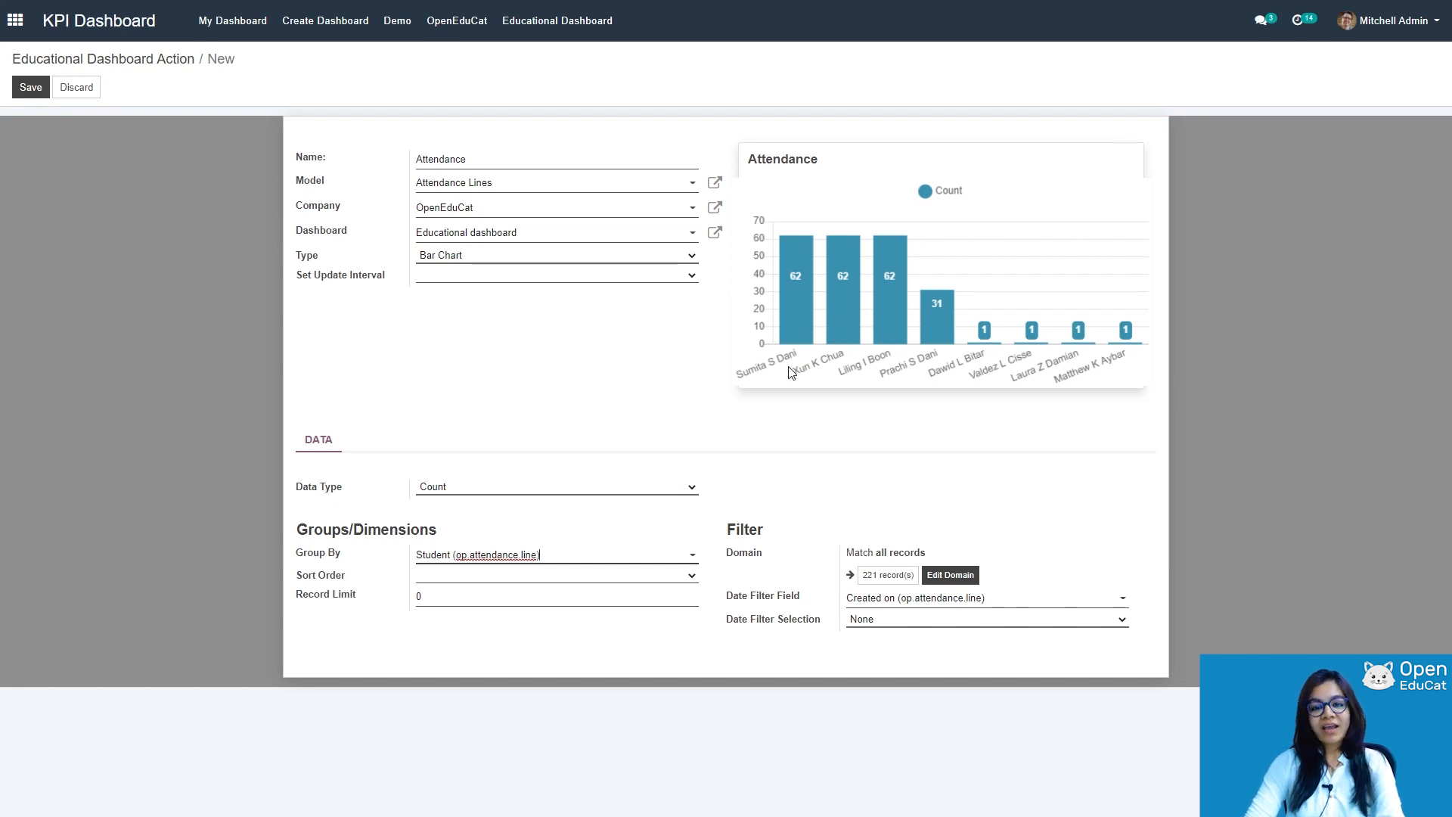
pyautogui.moveTo(808, 273)
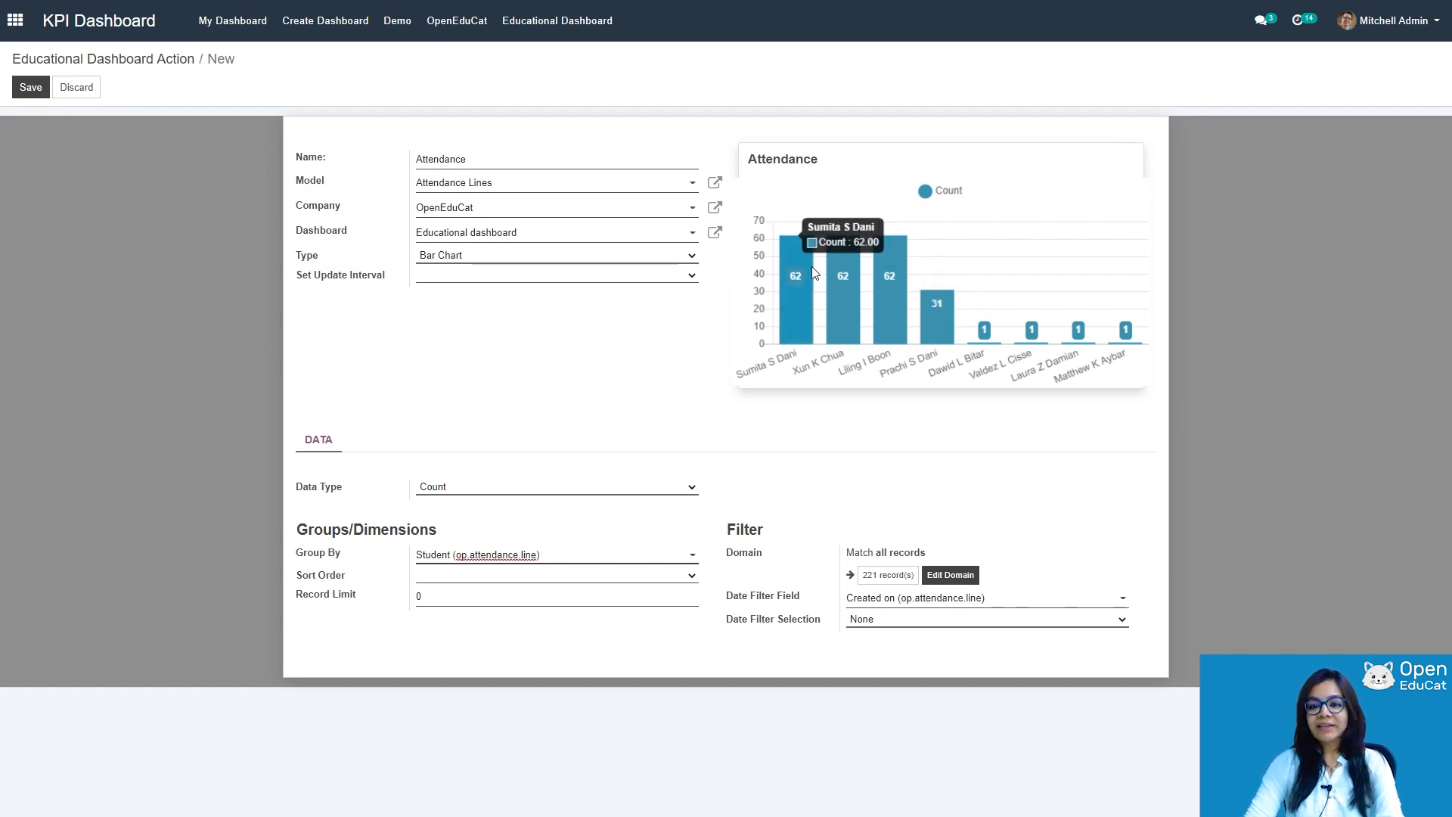
pyautogui.click(27, 89)
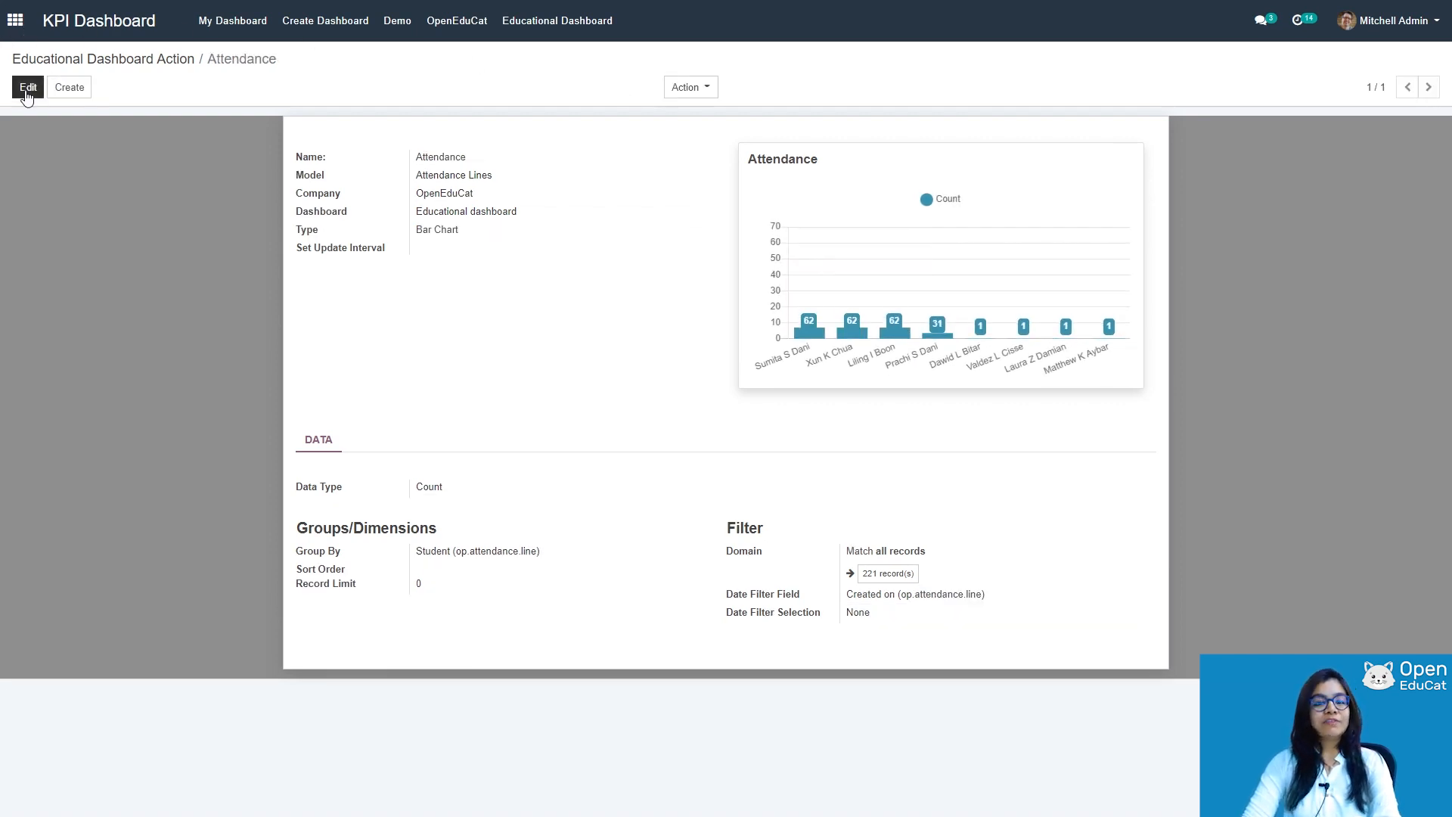
# - Return to the Educational dashboard and start a polar area chart named "Classroom student ratio"
pyautogui.click(522, 26)
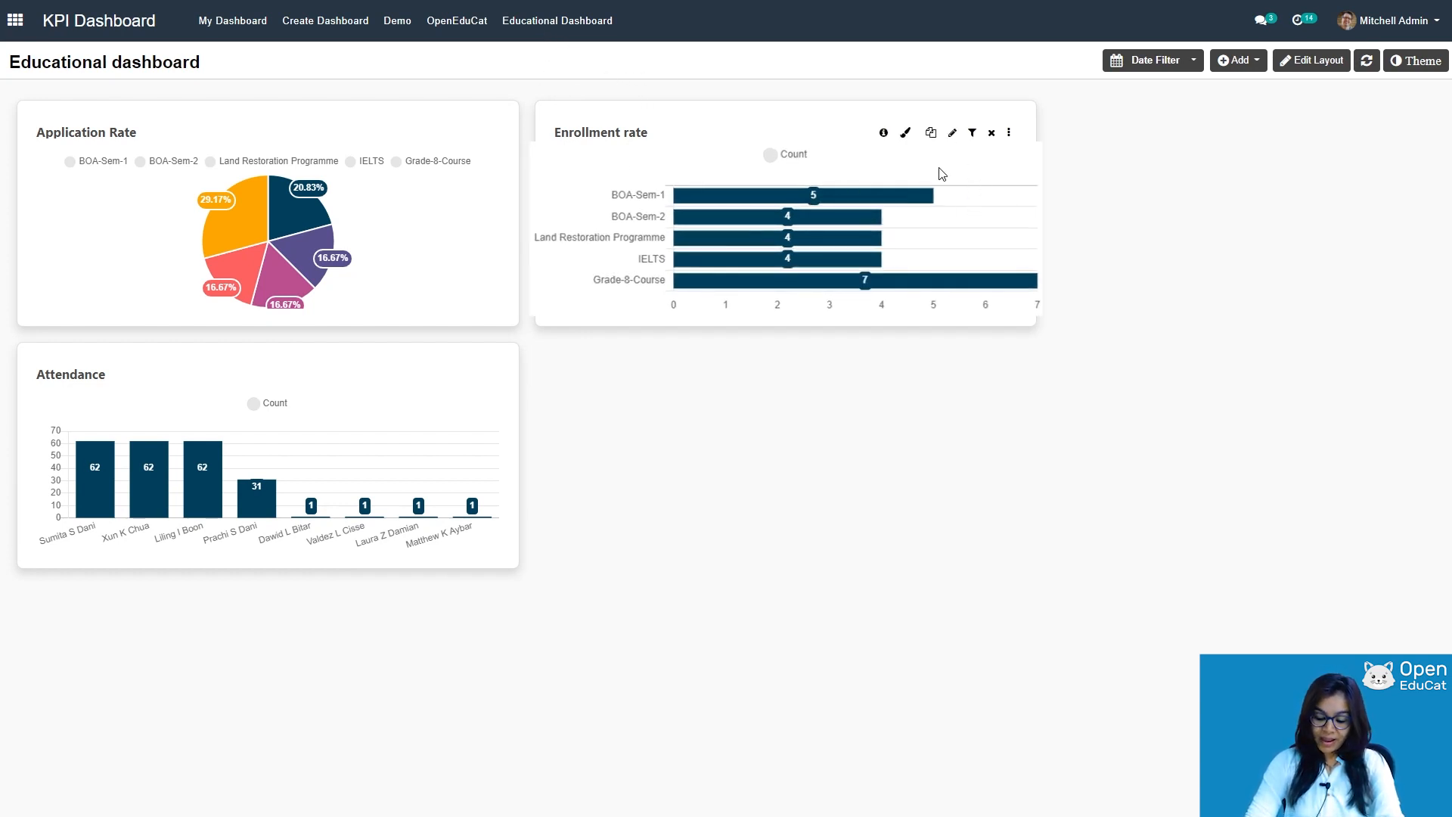
pyautogui.click(1251, 60)
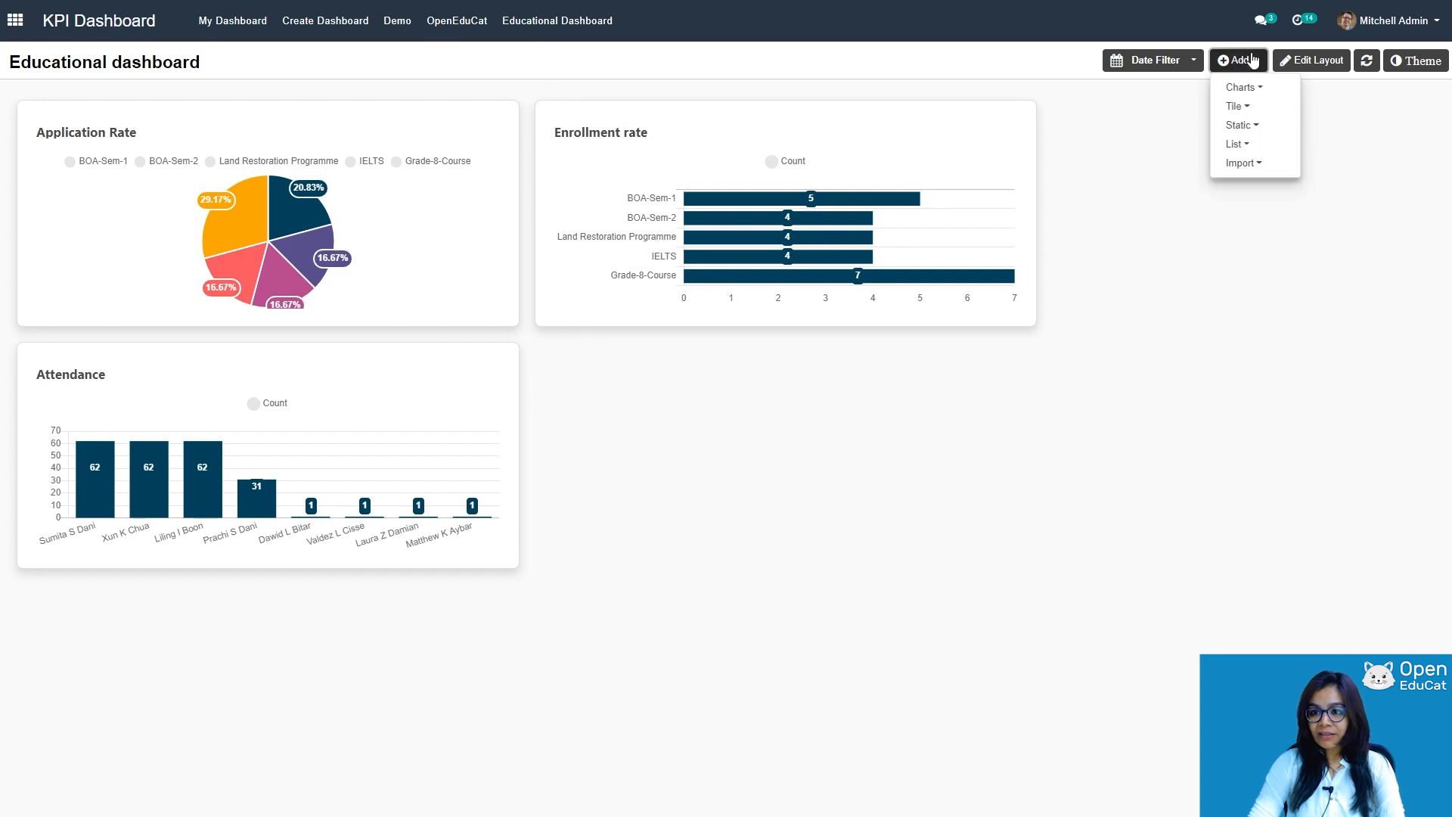
pyautogui.moveTo(1256, 89)
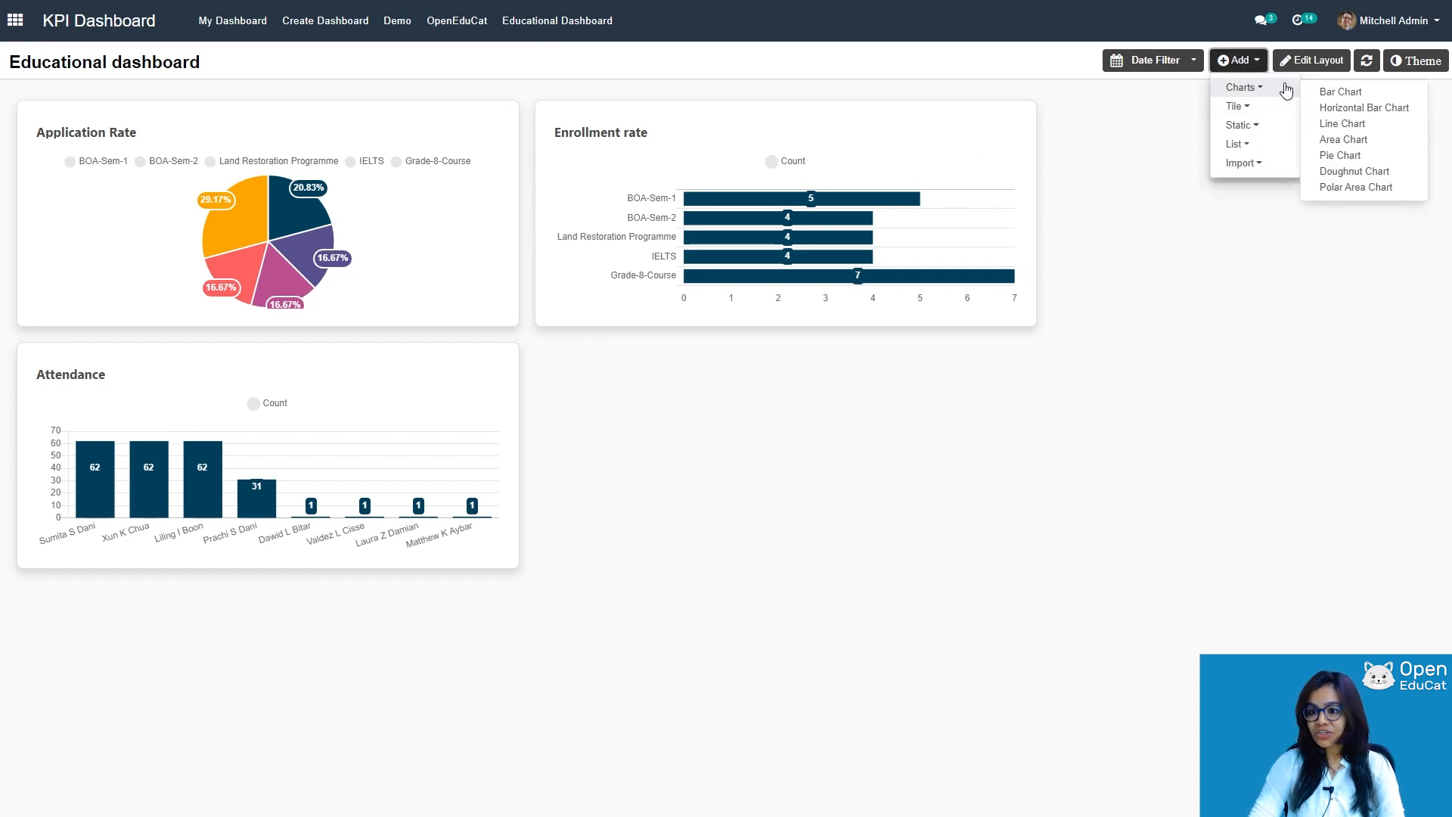
pyautogui.click(1347, 189)
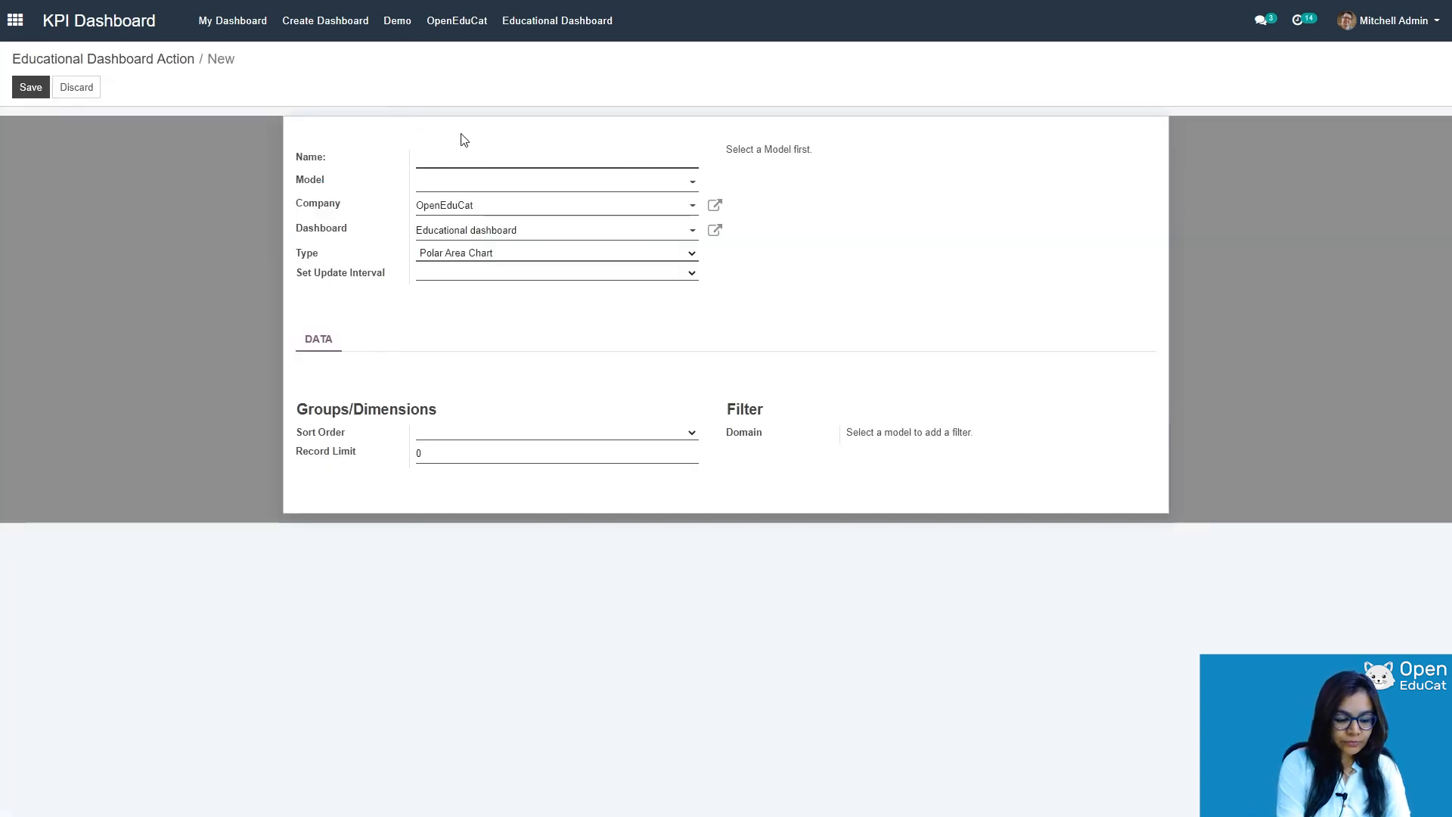
pyautogui.write('Classroo')
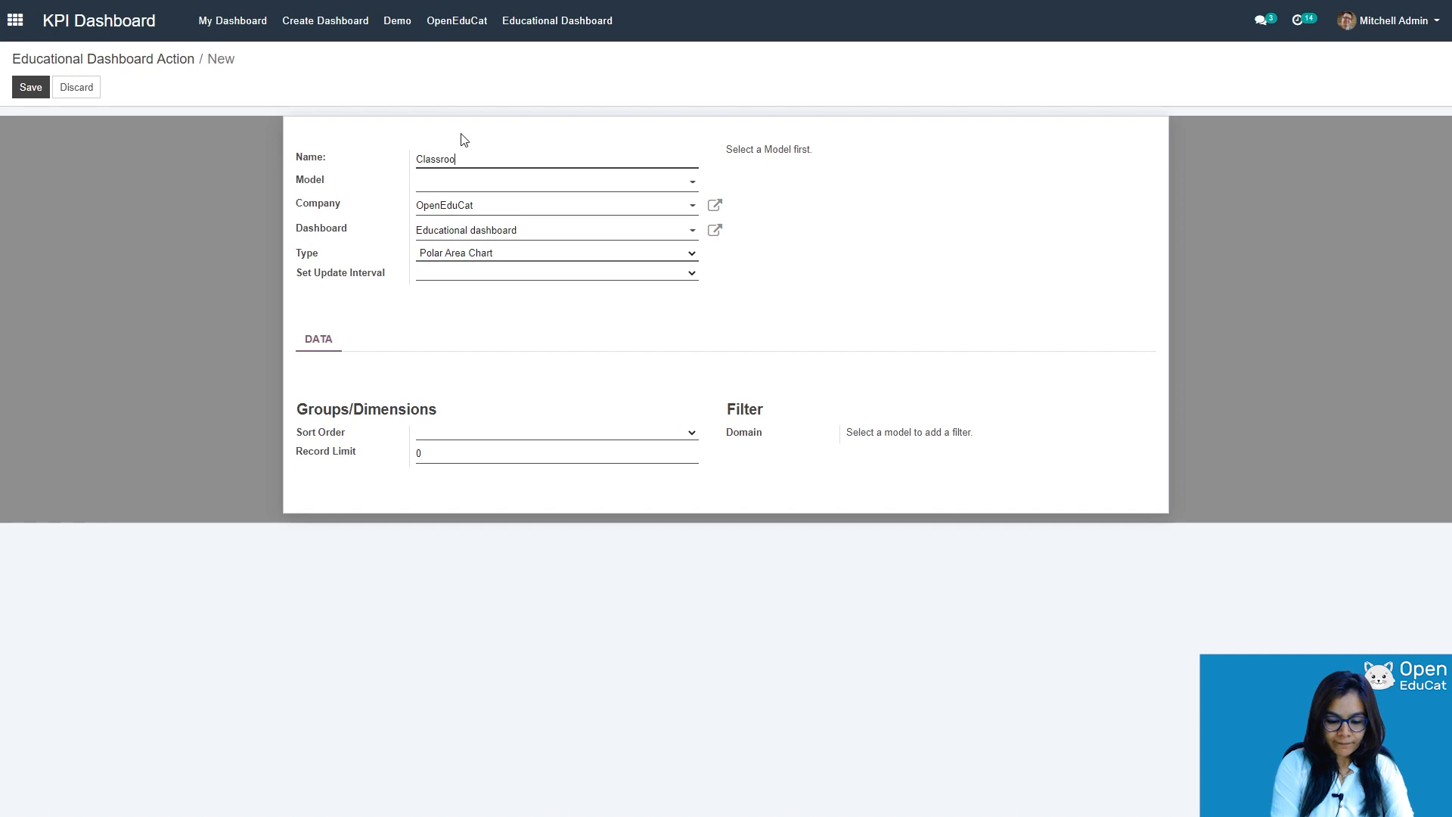
pyautogui.write('on')
pyautogui.doubleClick(436, 161)
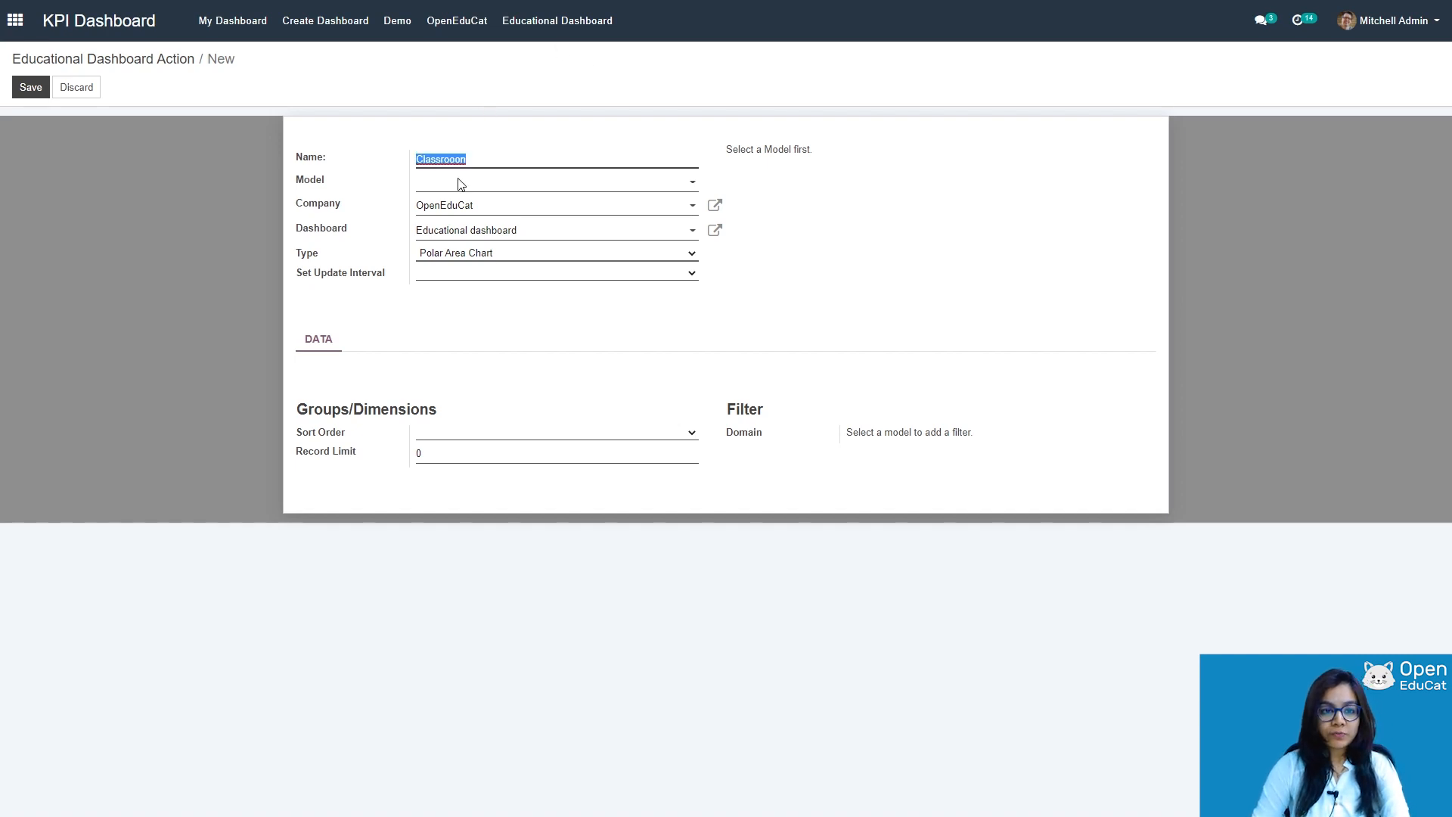
pyautogui.write('Classroom st')
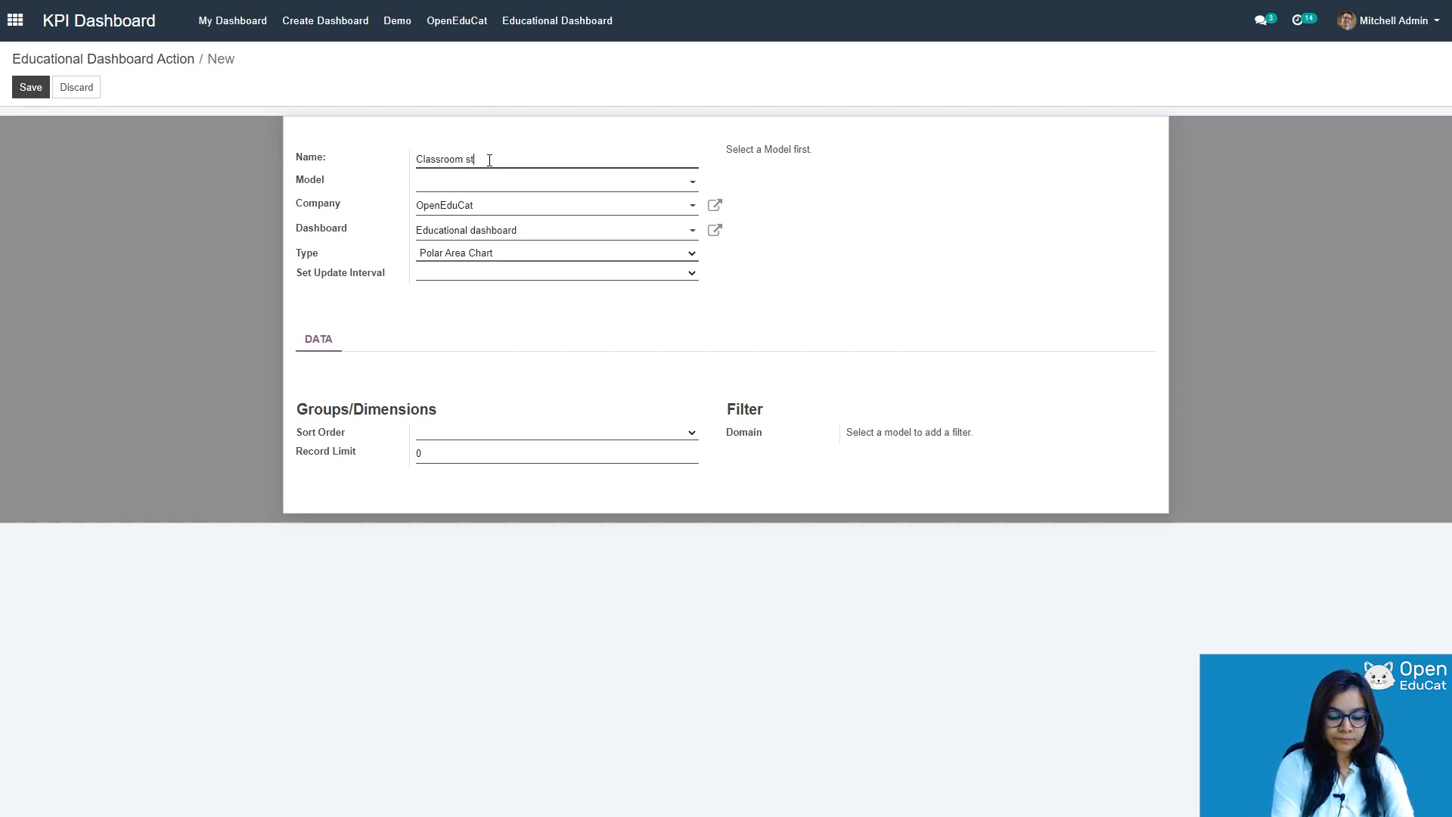
pyautogui.write('udent ratio')
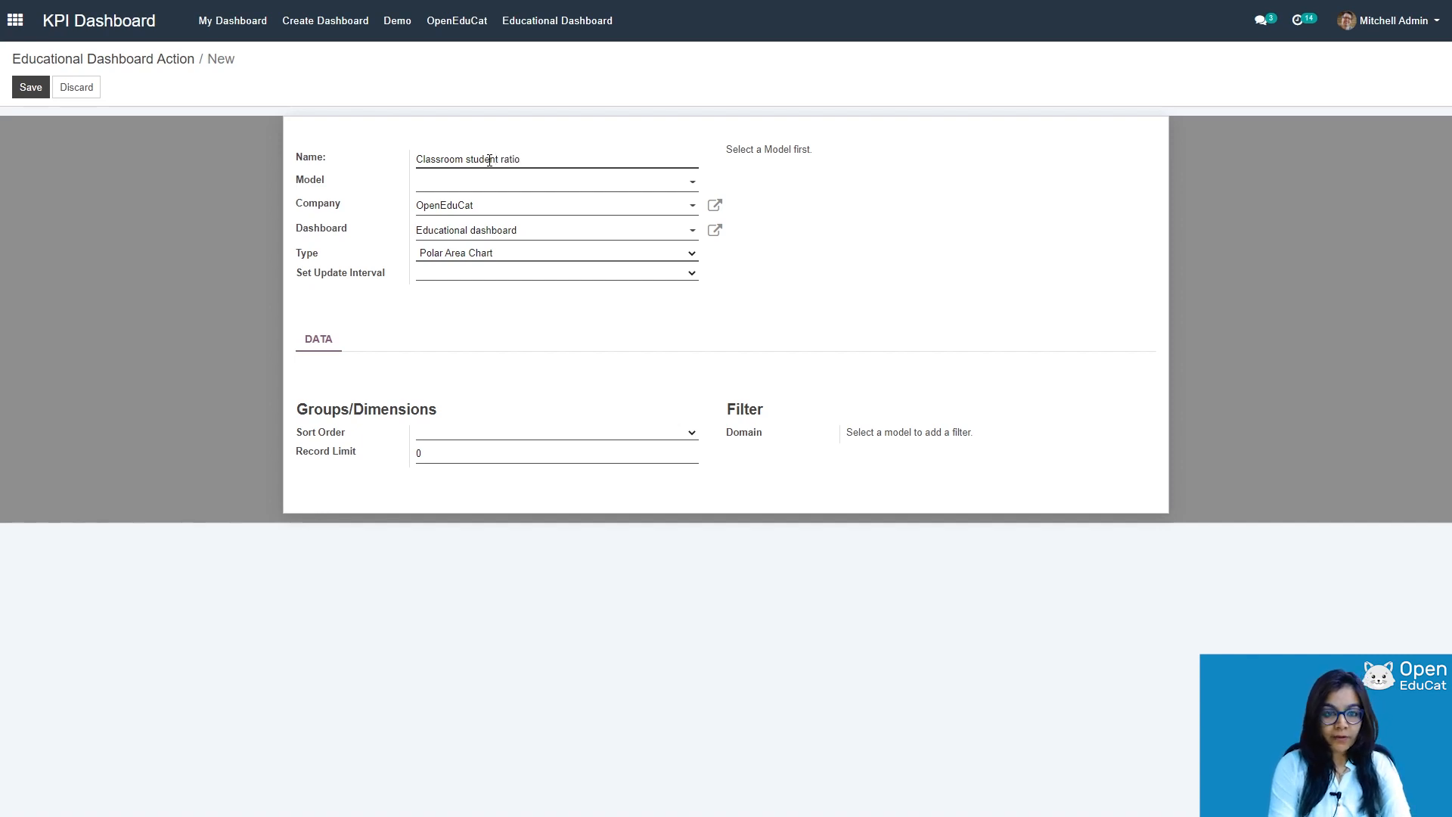
pyautogui.press('Tab')
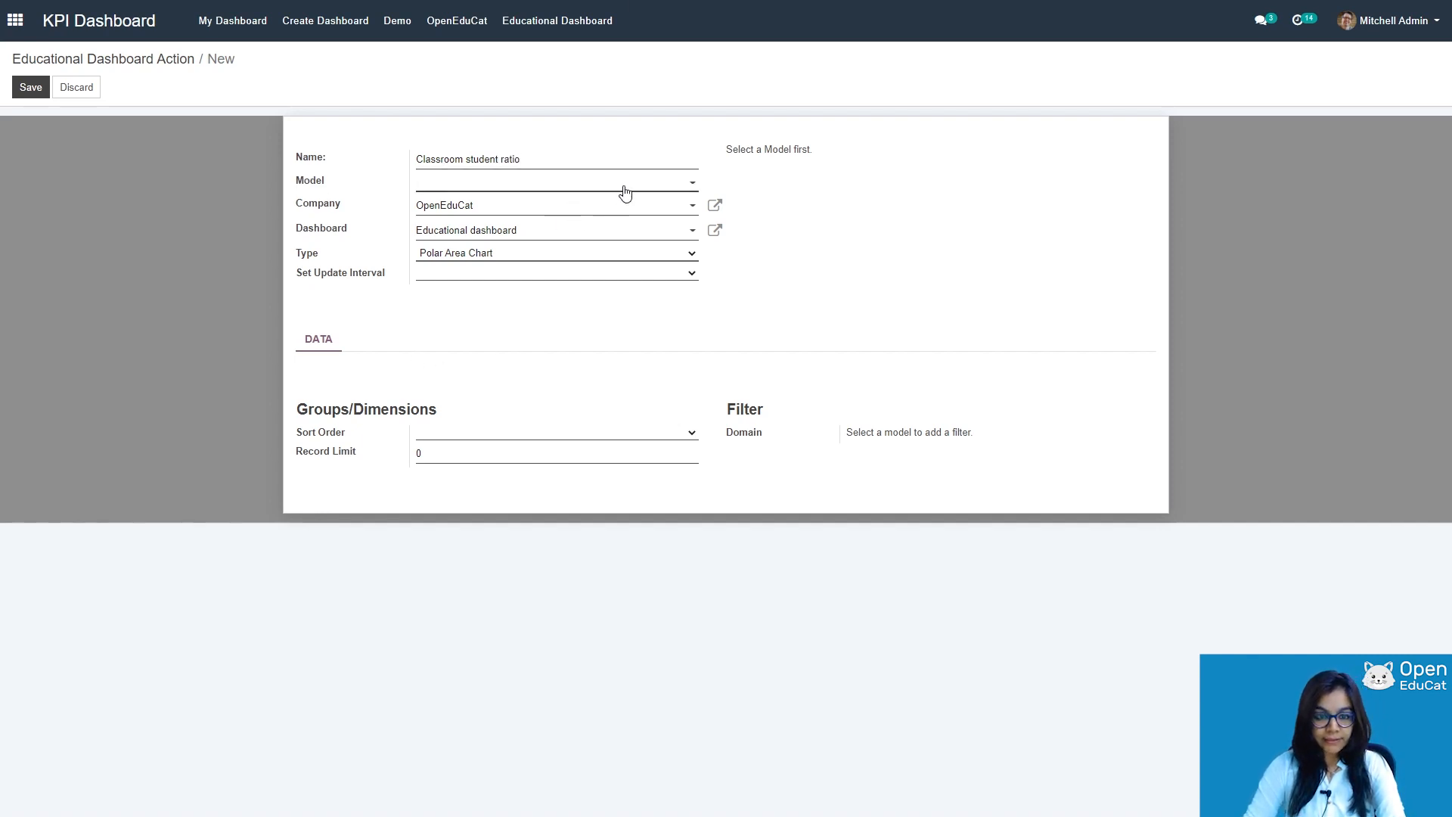
# - Base the polar area chart on the Classroom model and add No of Person (op.classroom) as its measure
pyautogui.write('clas')
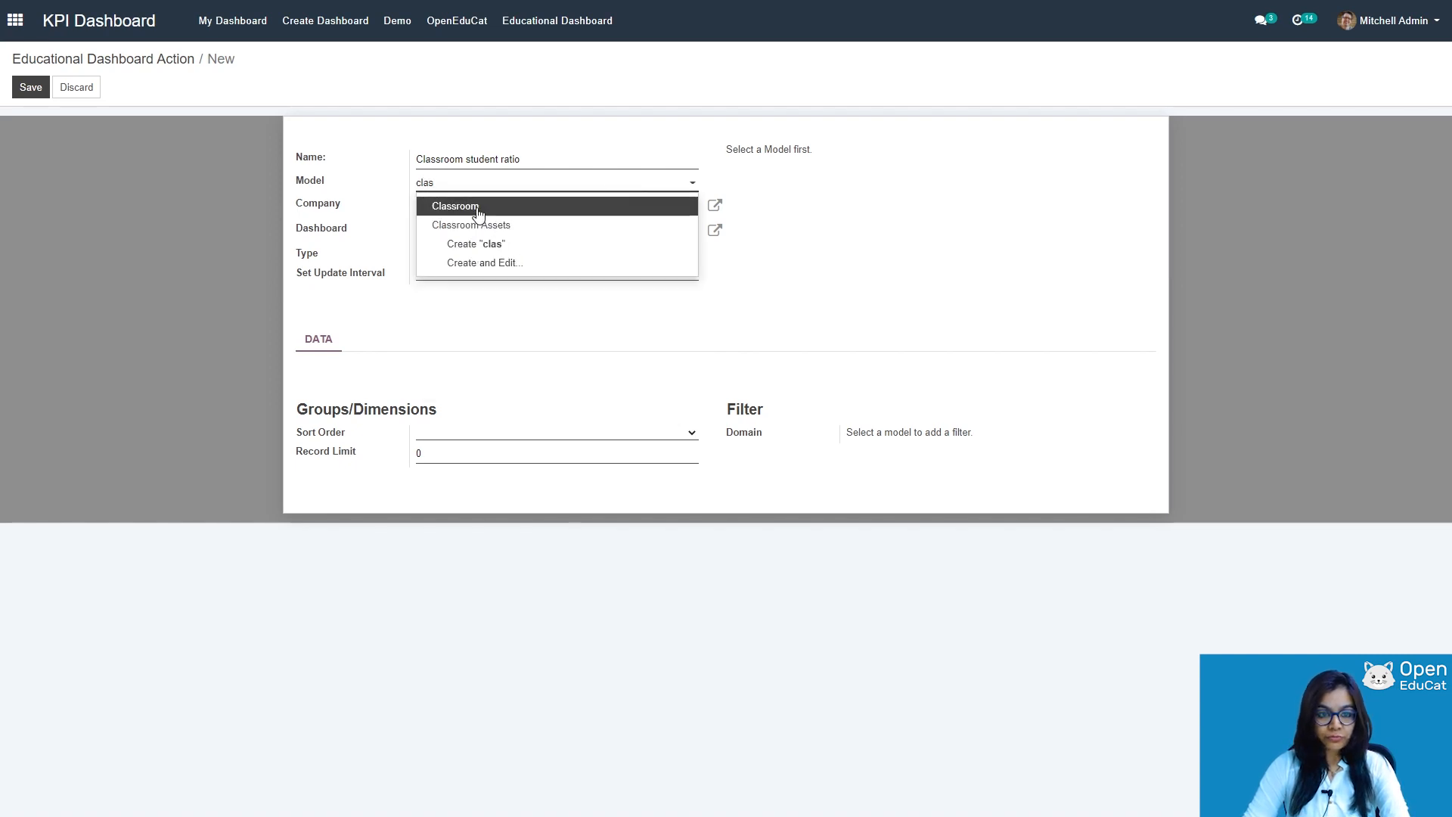
pyautogui.click(479, 210)
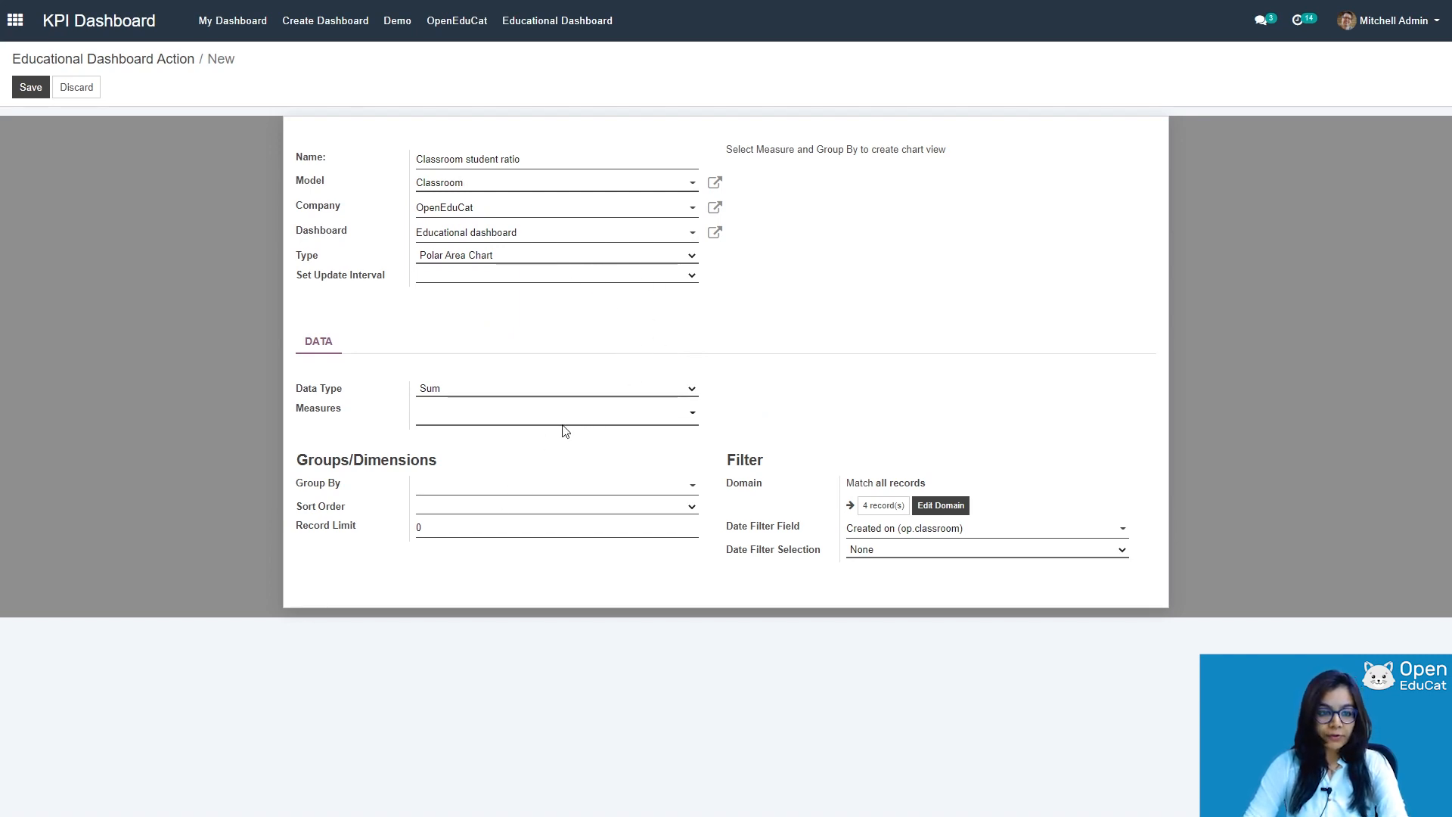
pyautogui.click(655, 411)
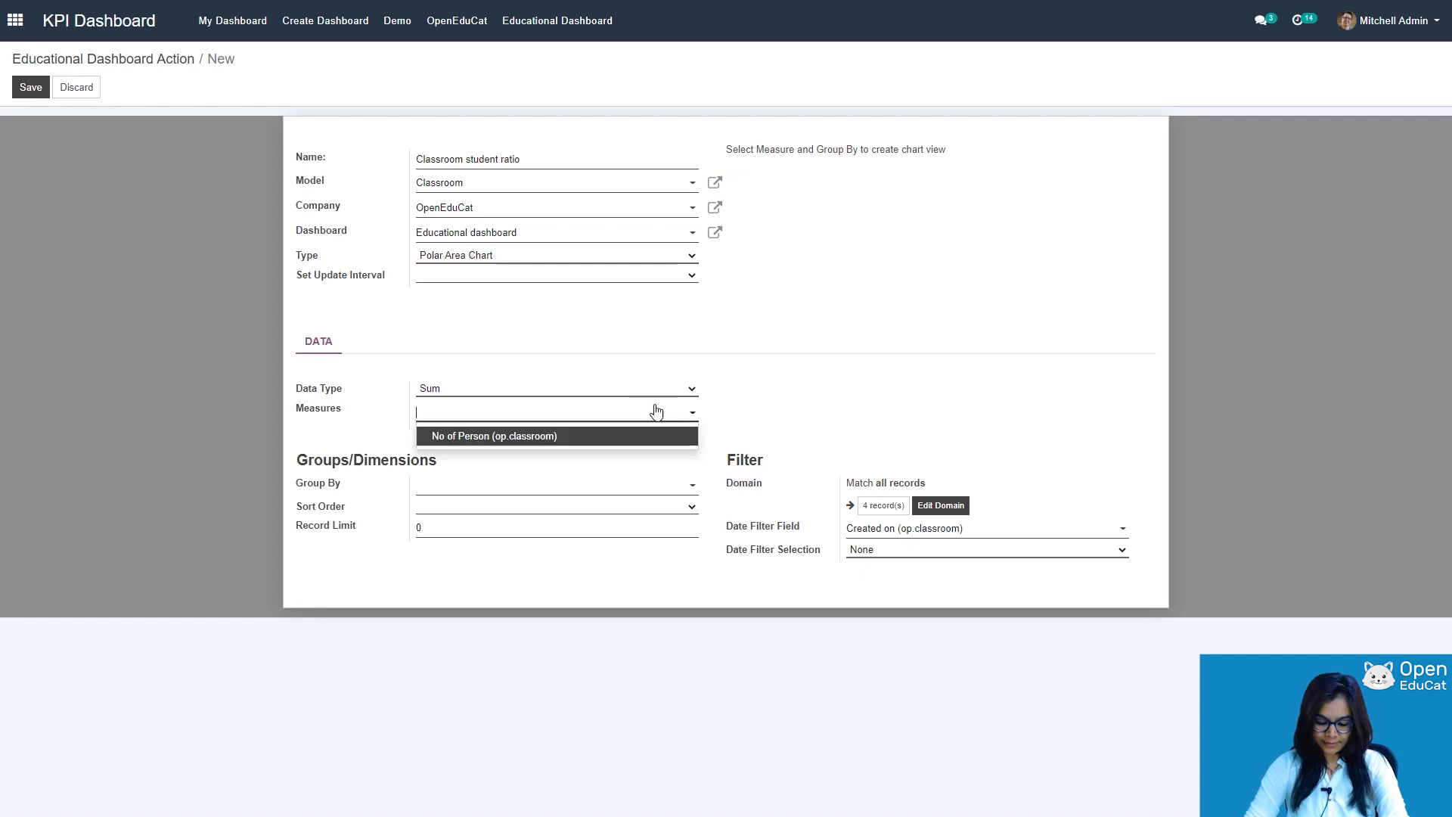
pyautogui.click(544, 438)
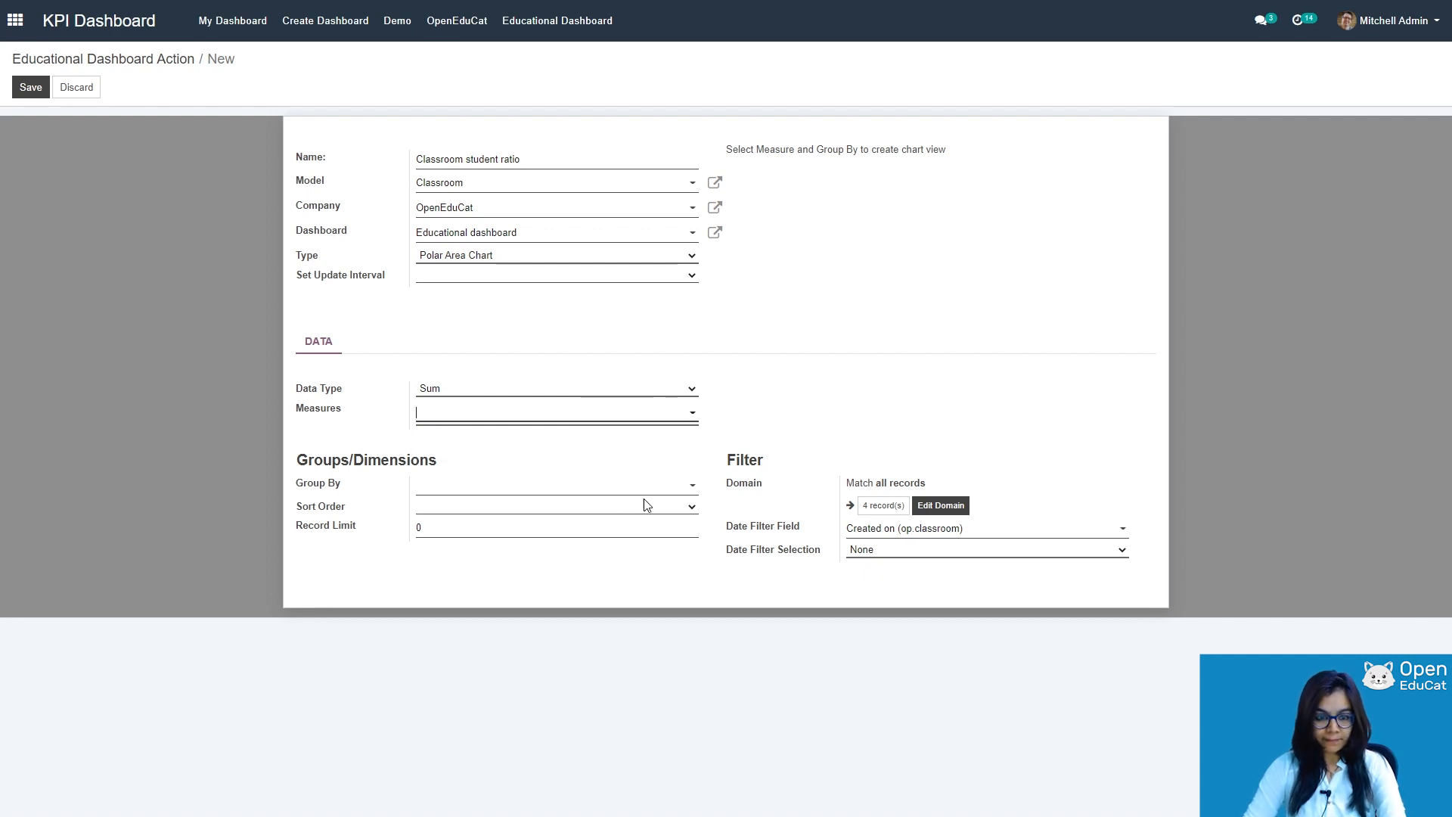
# - Group the polar area chart by Name (op.classroom) and save the chart
pyautogui.click(688, 485)
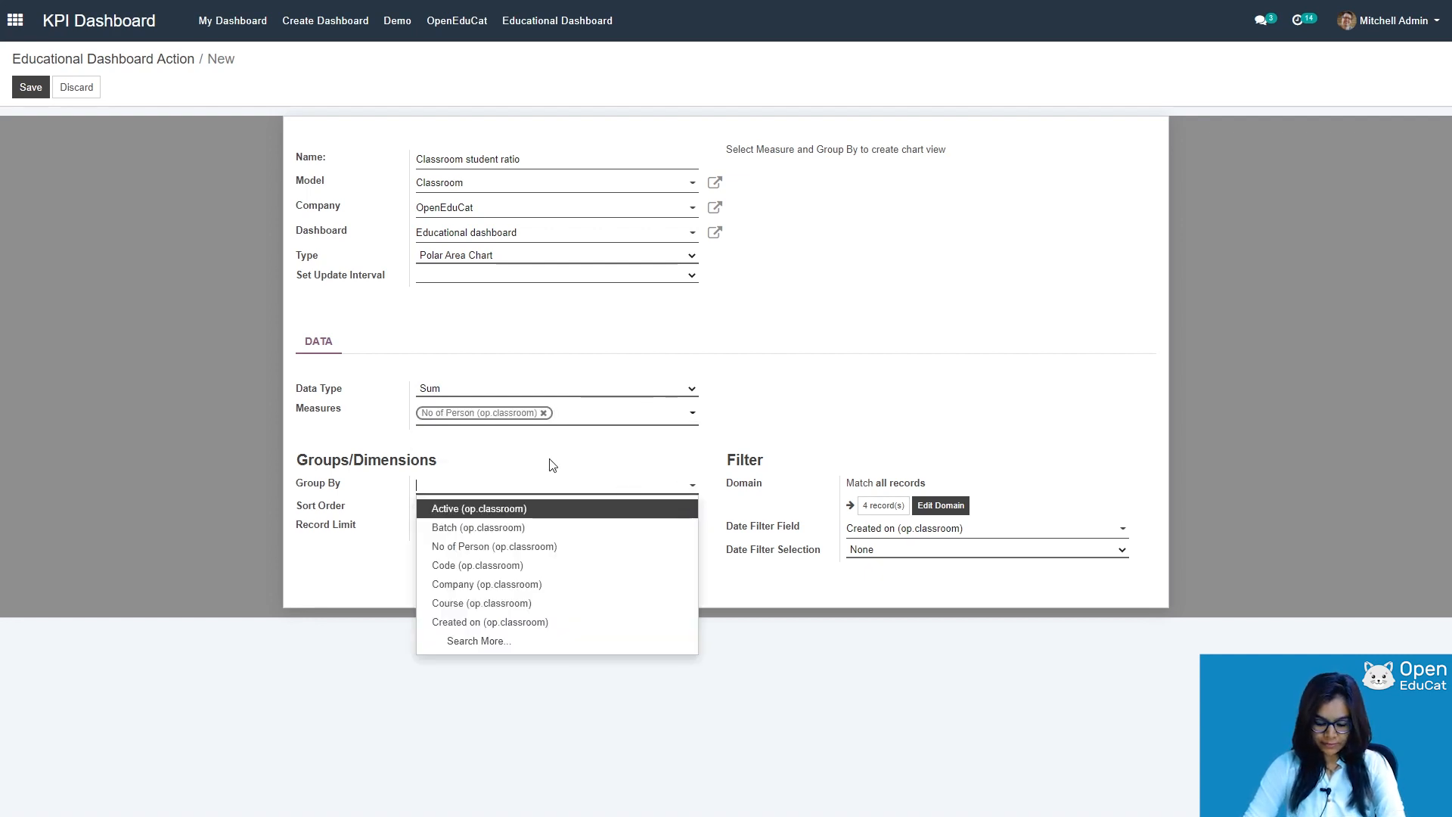
pyautogui.write('nam')
pyautogui.click(474, 508)
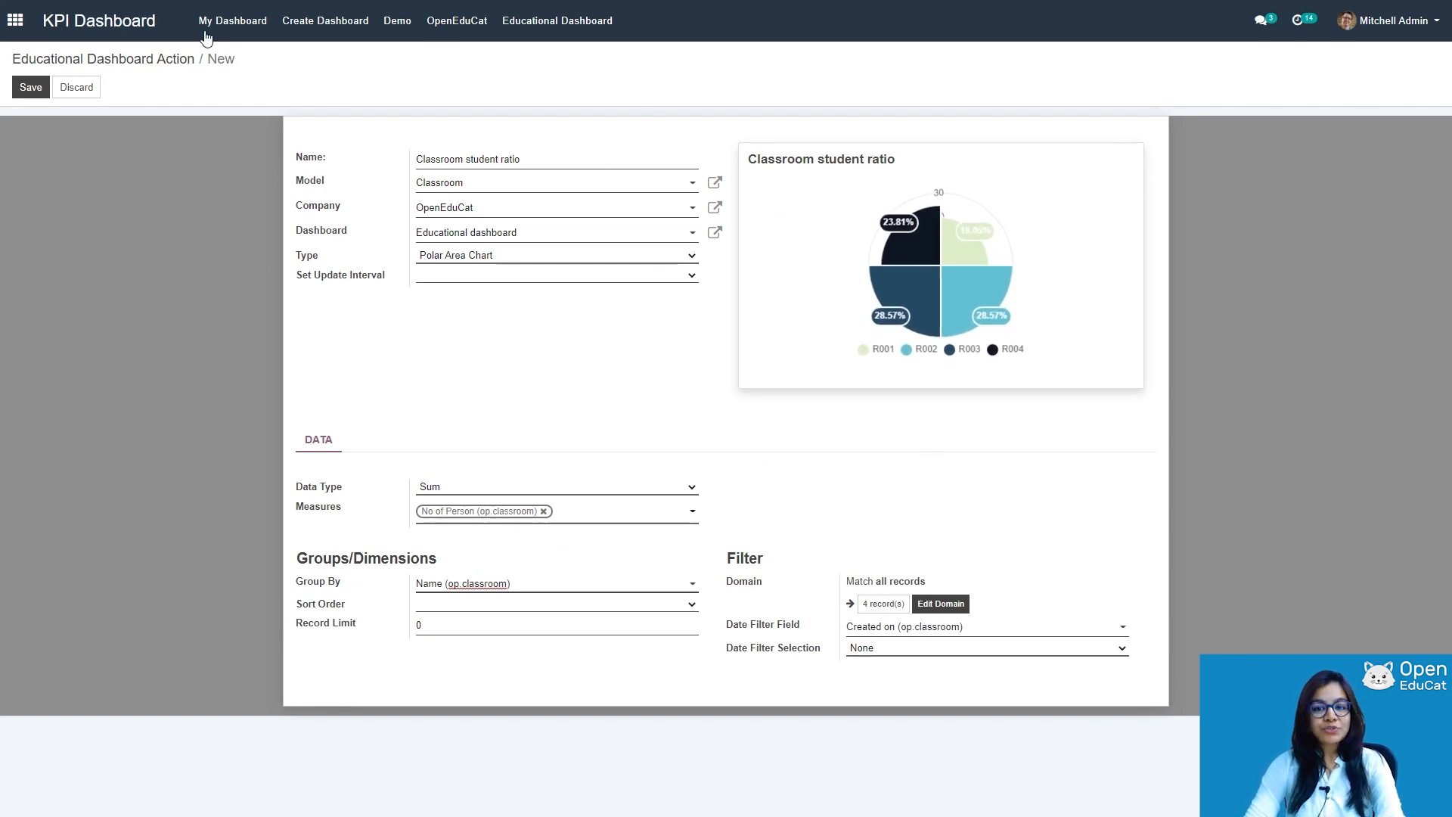
pyautogui.click(27, 88)
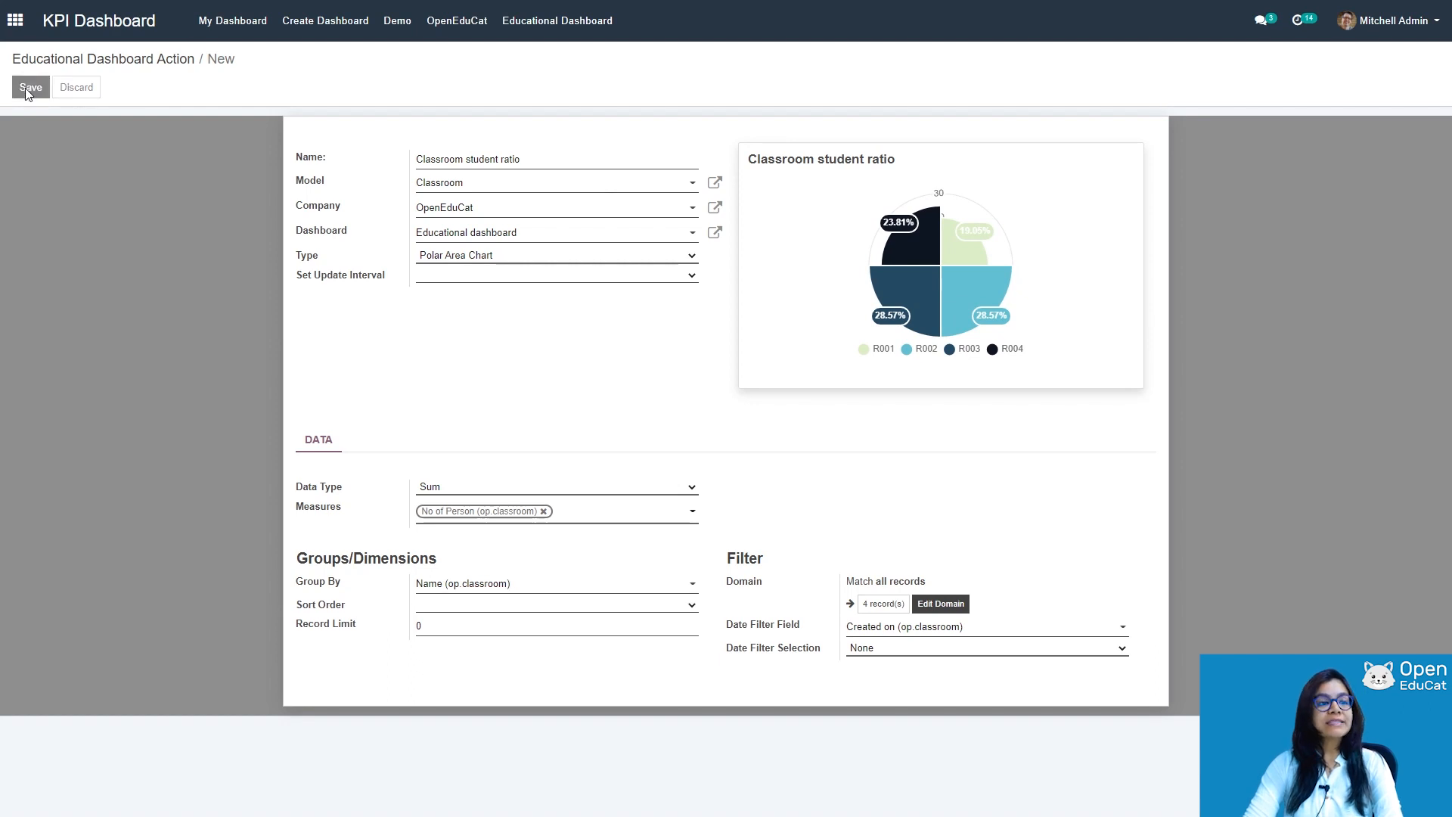
# - Return to the Educational dashboard and start a doughnut chart named "session per teacher"
pyautogui.click(556, 21)
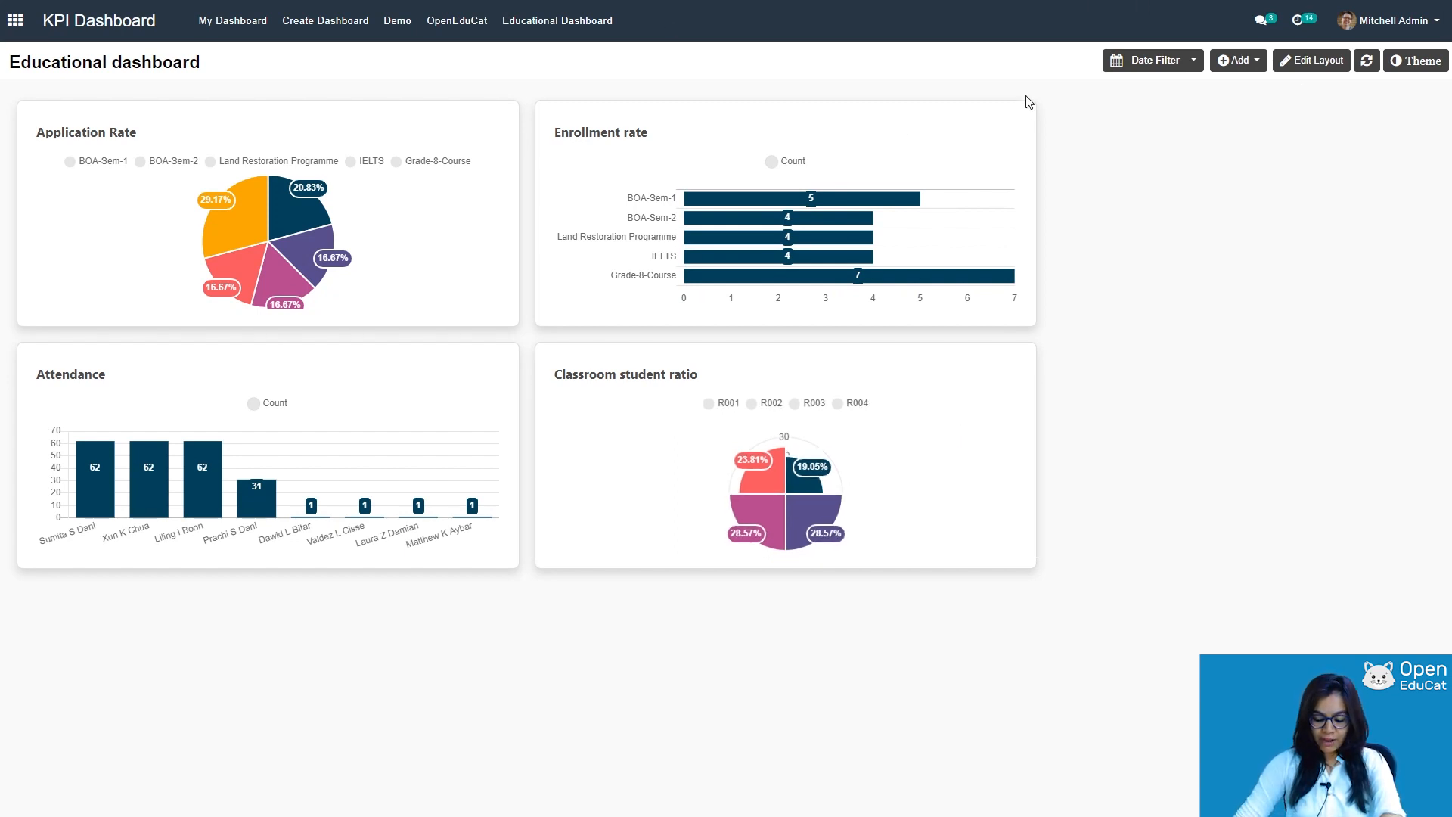
pyautogui.click(1259, 61)
pyautogui.moveTo(1267, 90)
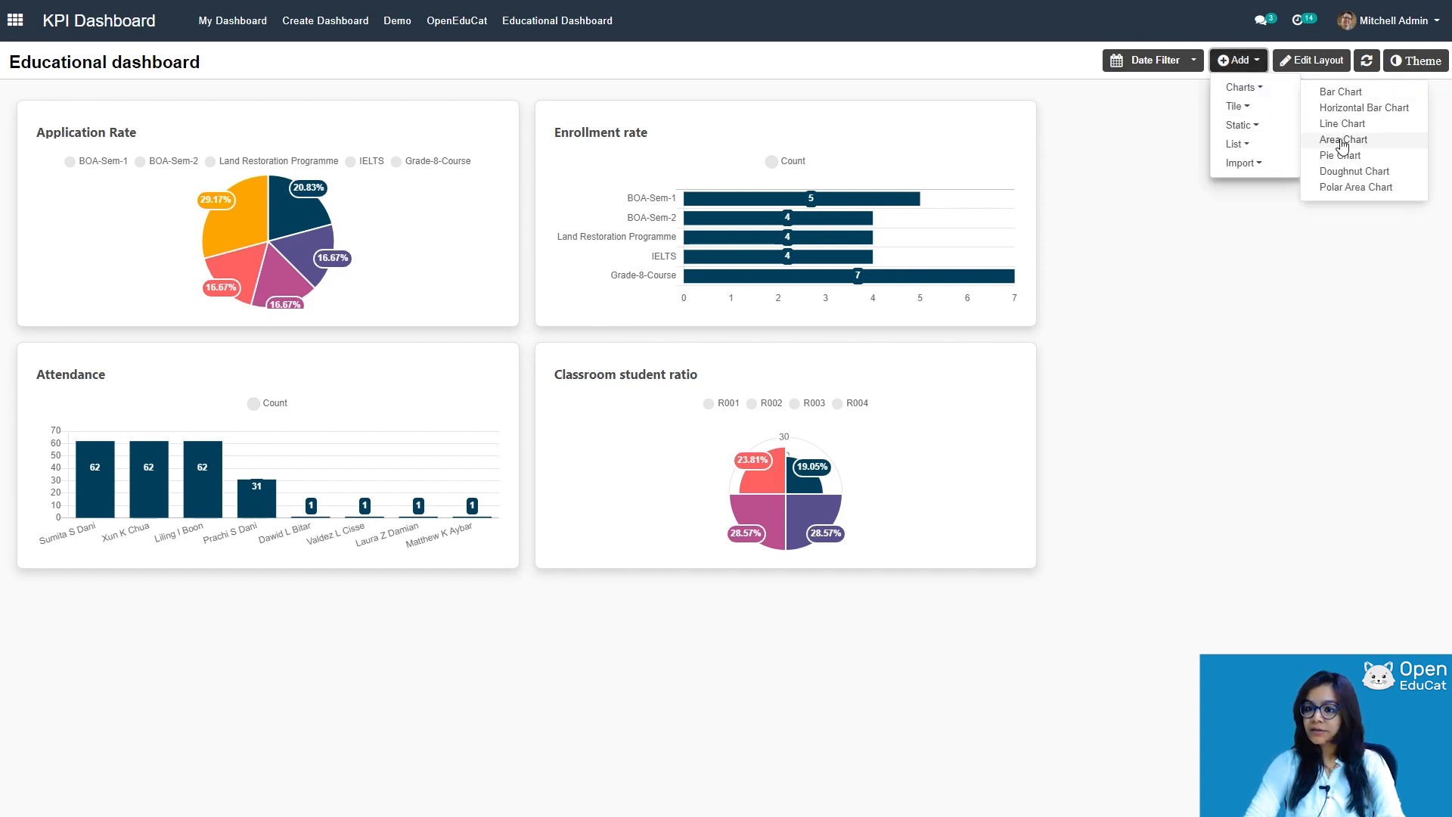
pyautogui.click(1343, 172)
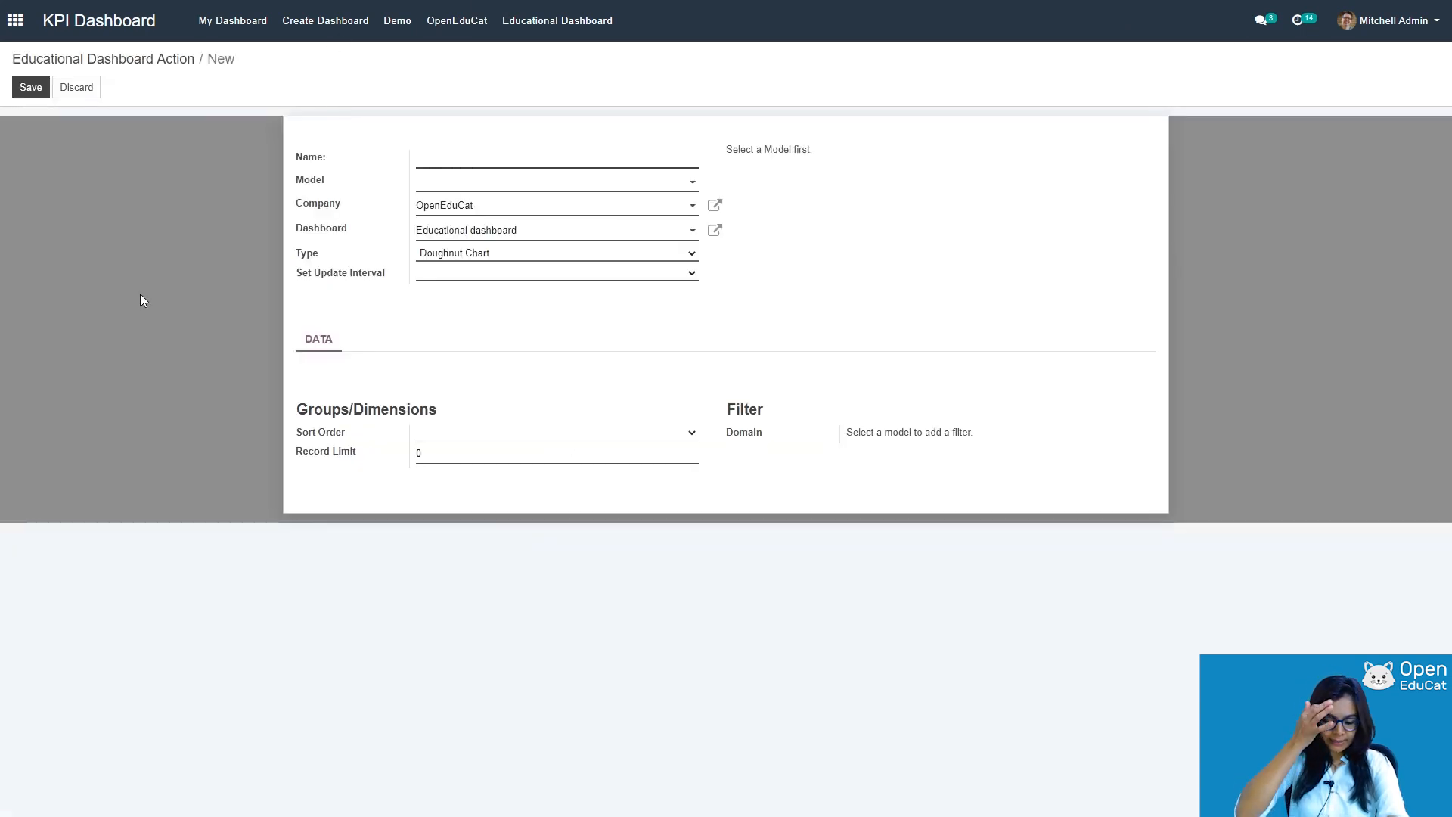
pyautogui.write('session per')
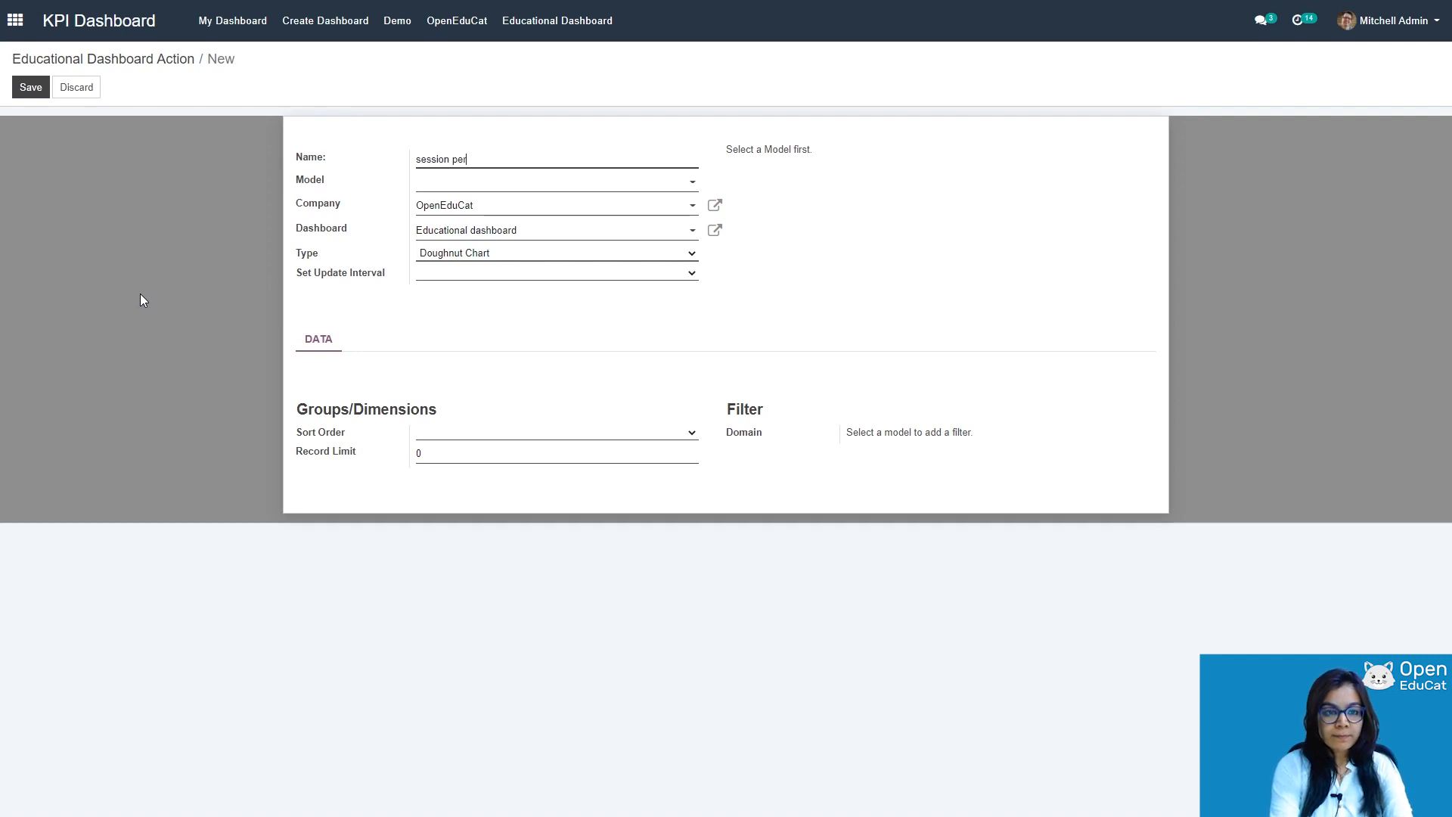
pyautogui.write(' teacher')
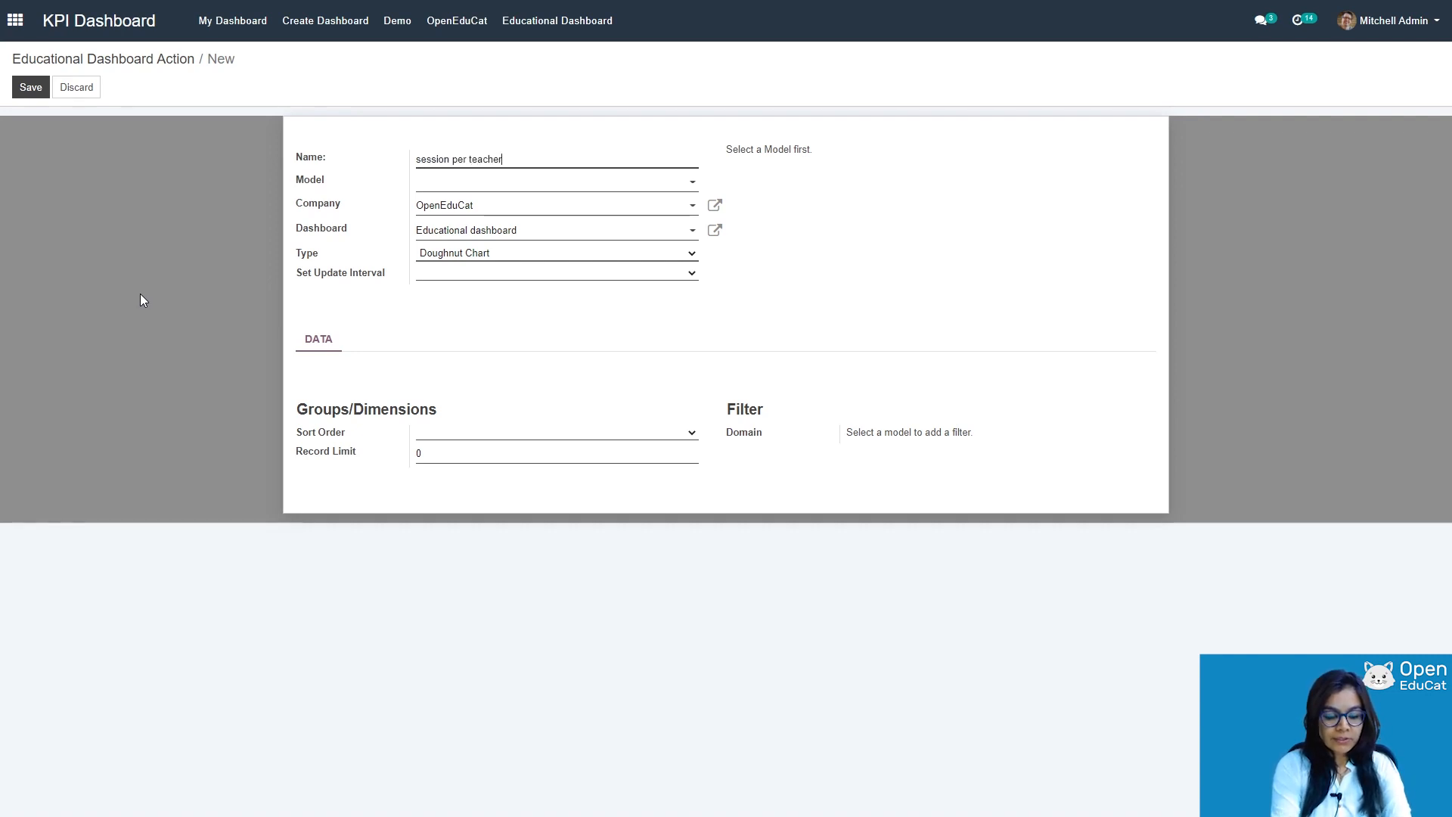
# - Base the doughnut chart on the Sessions model and set its data type to Count
pyautogui.press('Tab')
pyautogui.write('s')
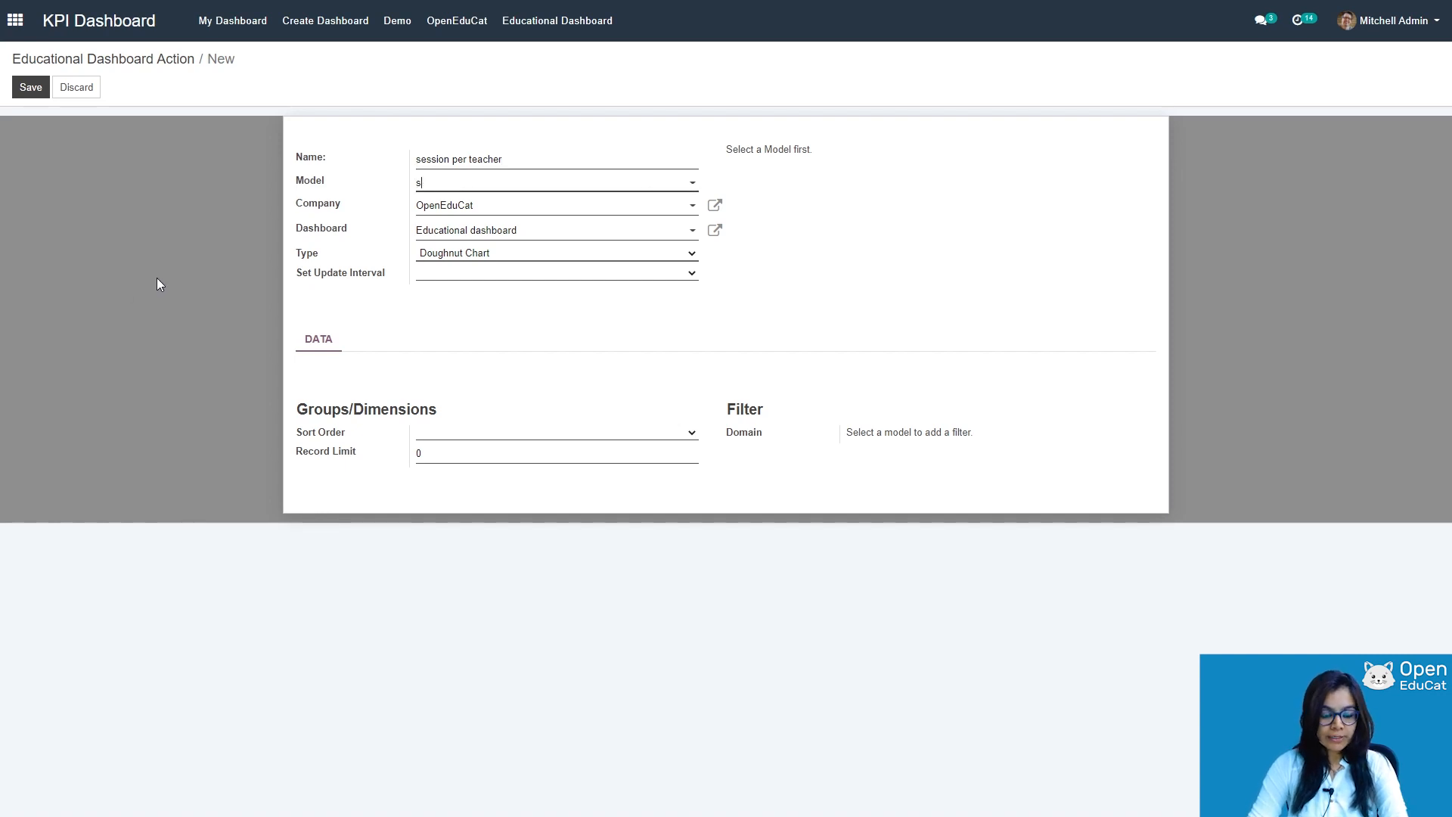
pyautogui.write('es')
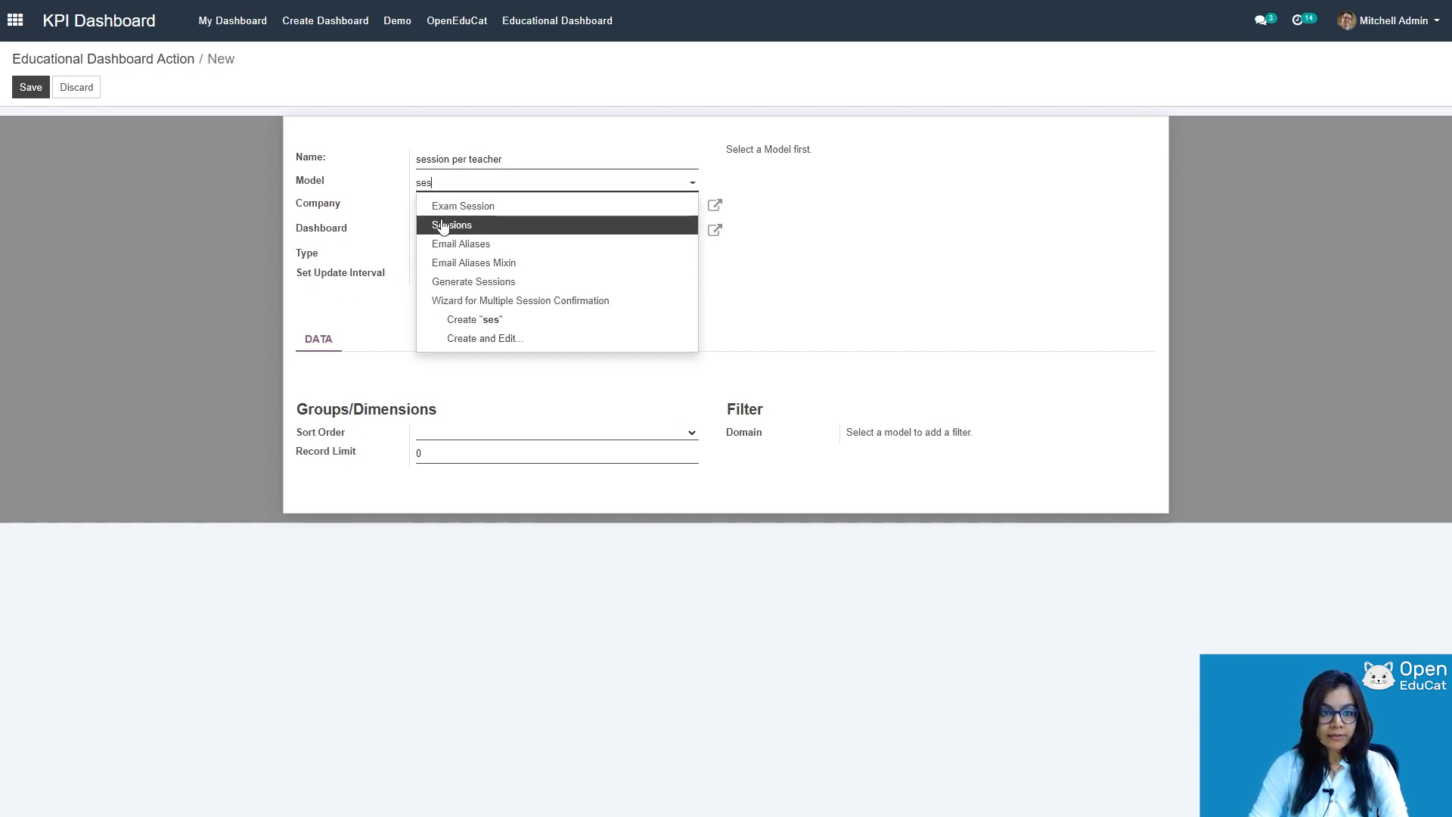
pyautogui.click(443, 226)
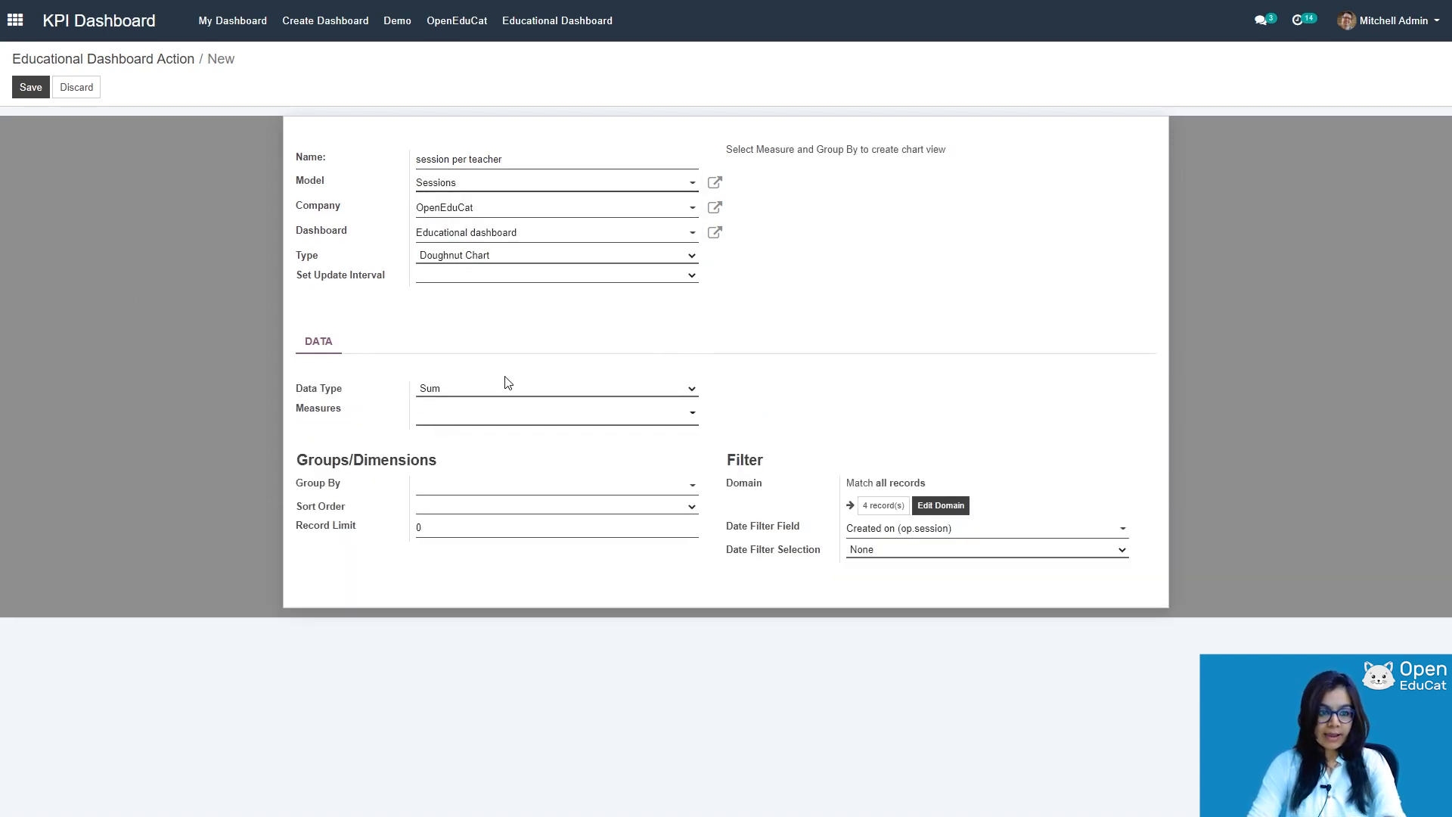
pyautogui.click(501, 383)
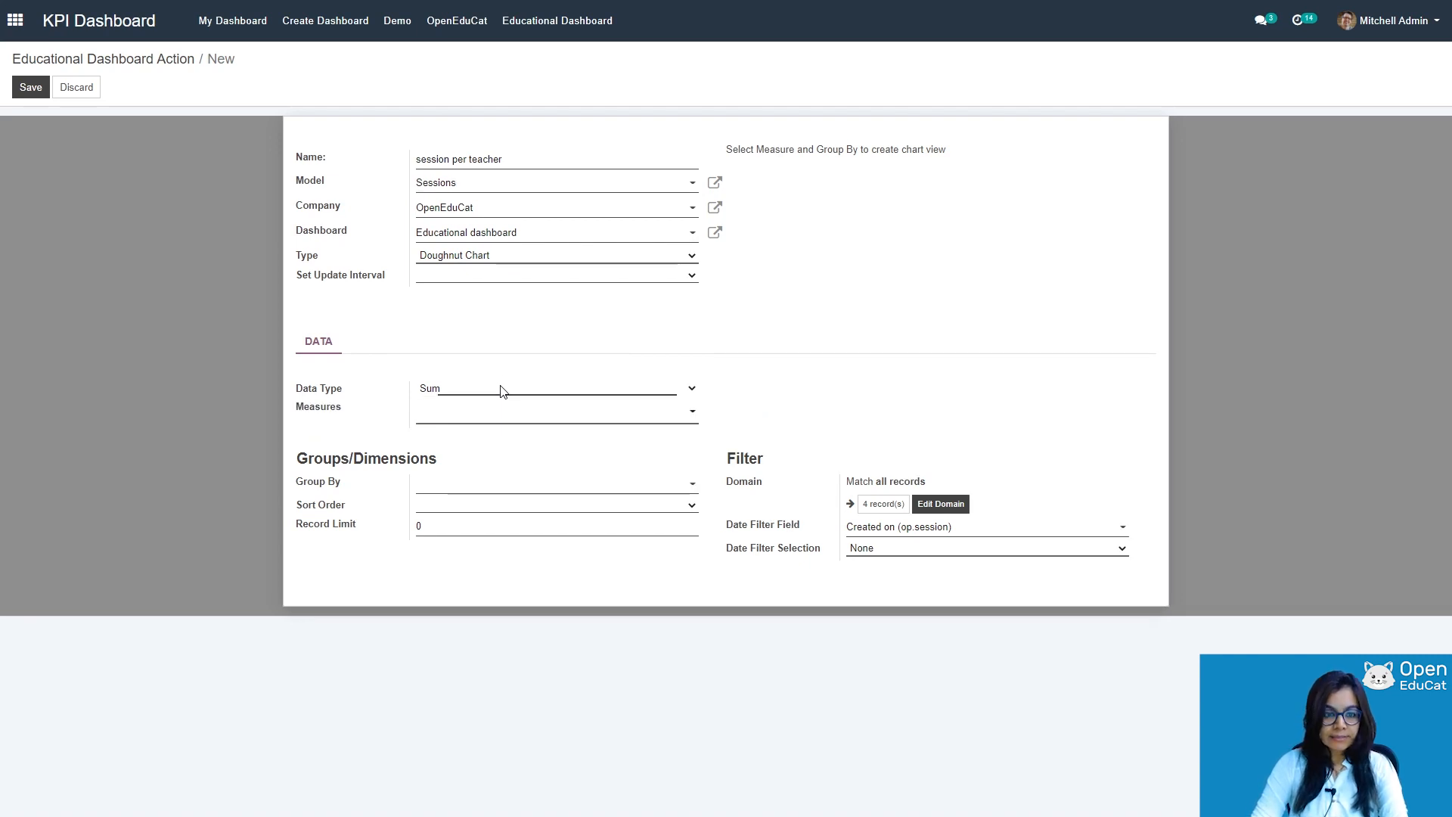
pyautogui.click(452, 410)
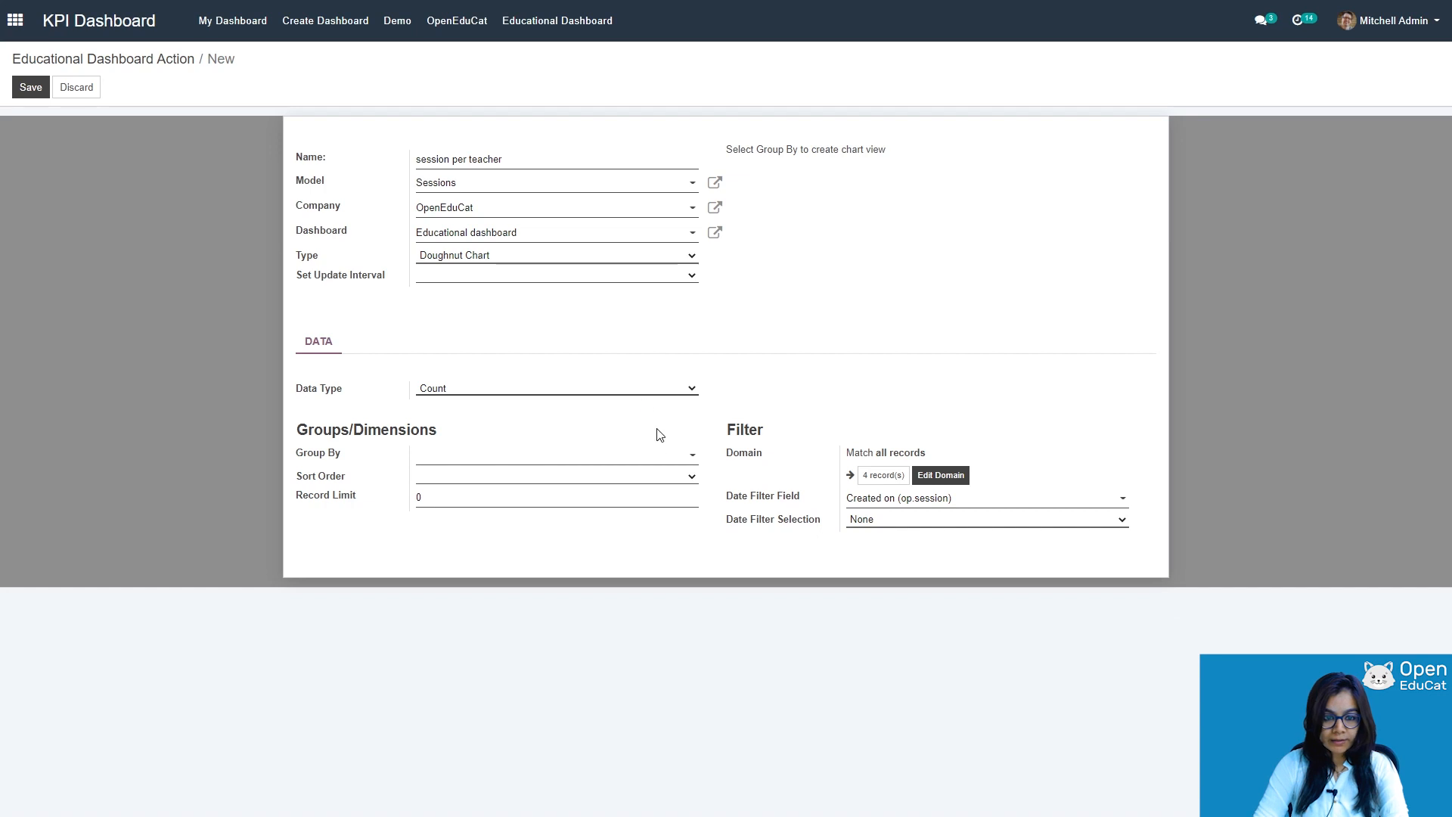
# - Group the doughnut chart by Faculty (op.session) and save the chart
pyautogui.click(679, 456)
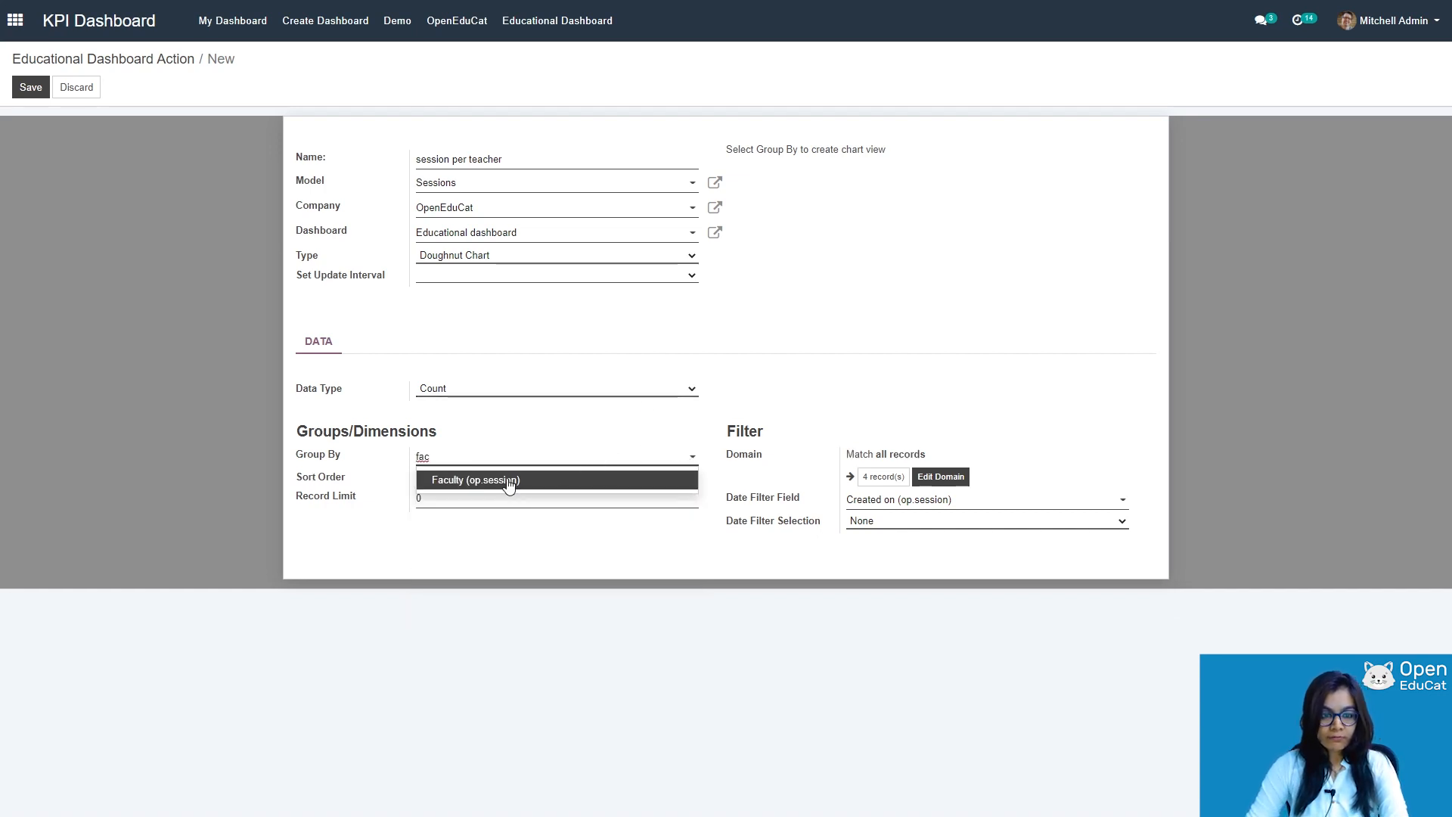
pyautogui.click(507, 480)
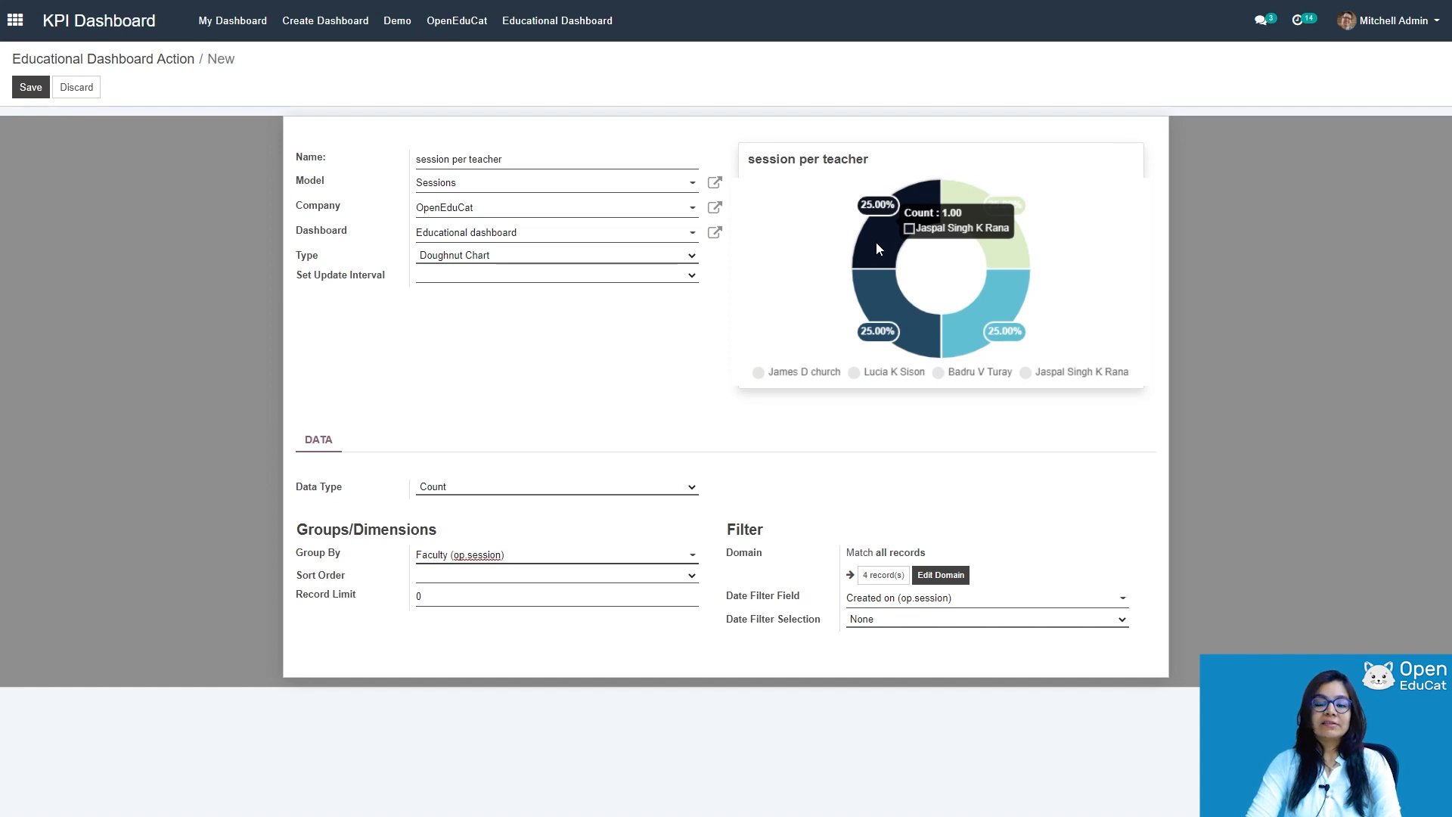
pyautogui.click(32, 90)
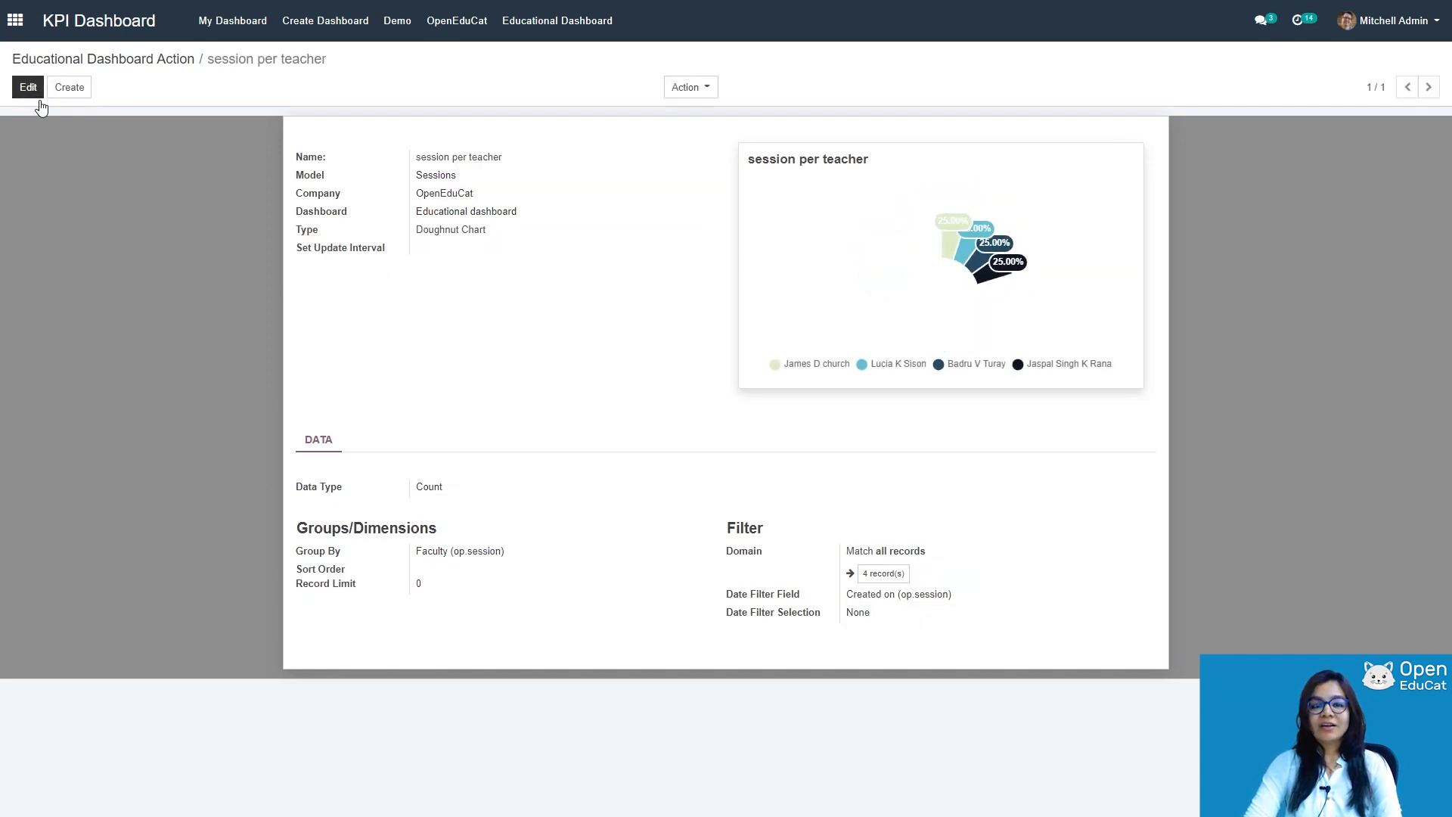
# - Return to the Educational dashboard and start a list view named "Classroom resources"
pyautogui.click(553, 23)
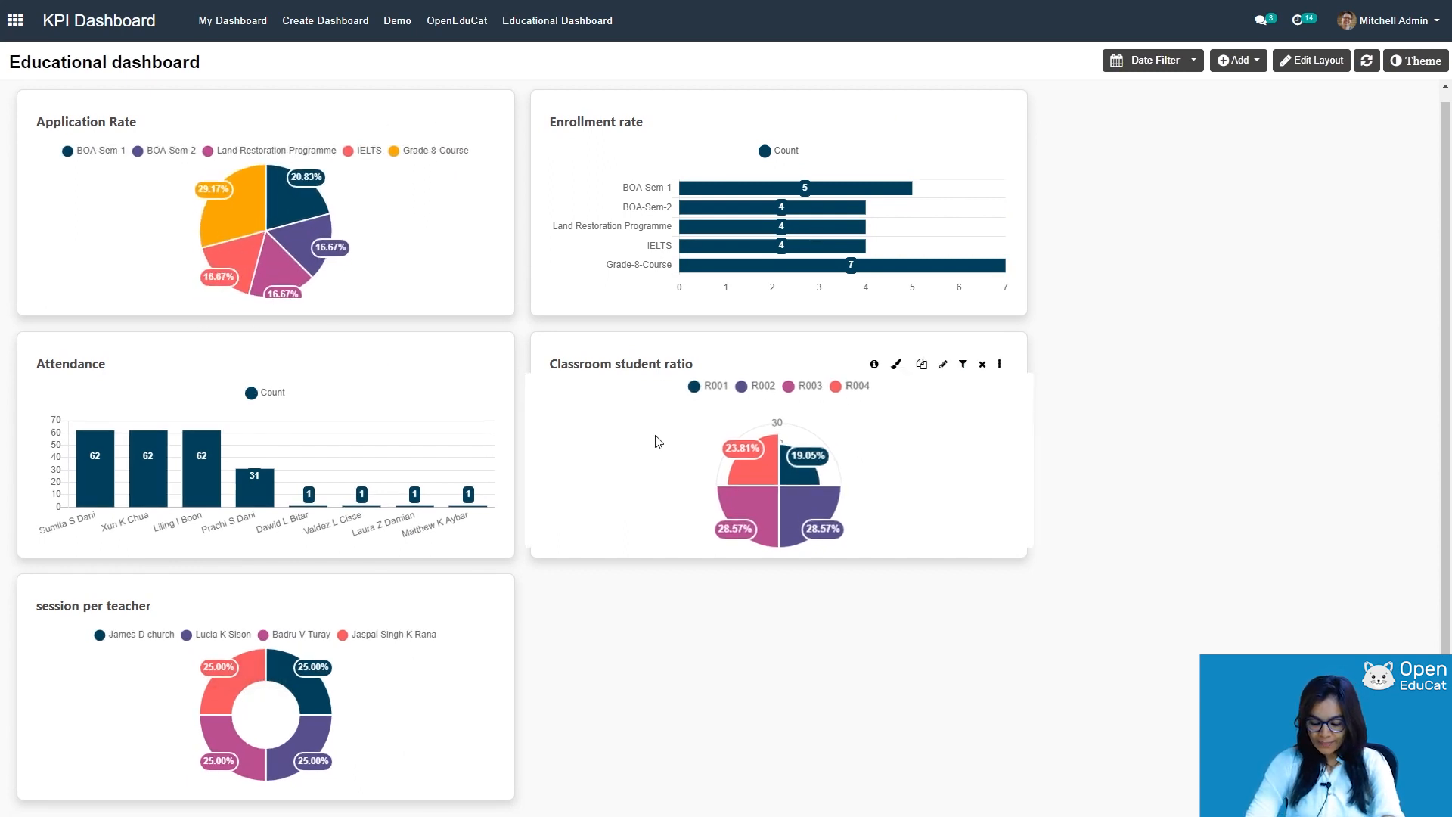
pyautogui.click(1250, 62)
pyautogui.moveTo(1251, 152)
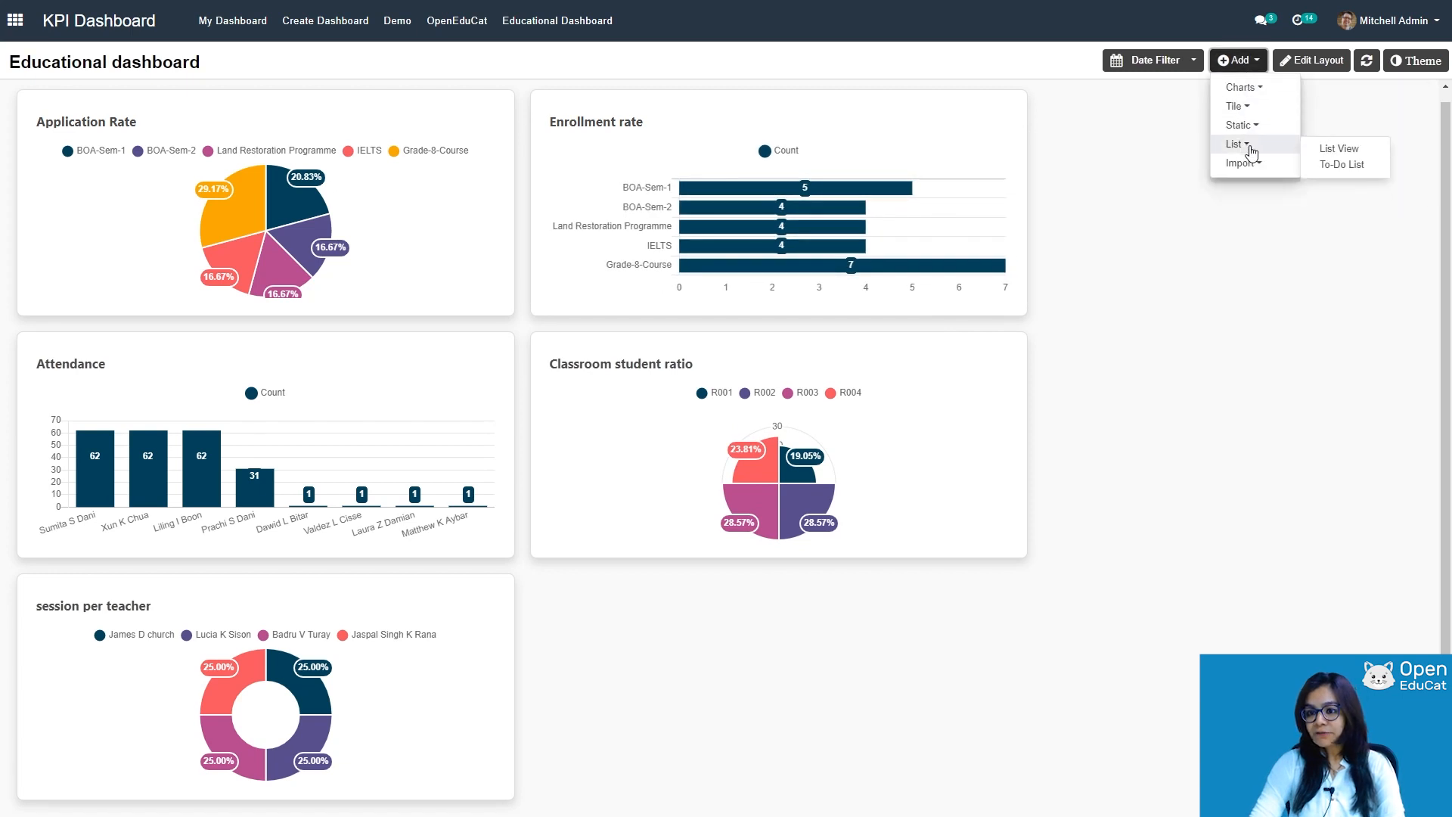
pyautogui.click(1329, 147)
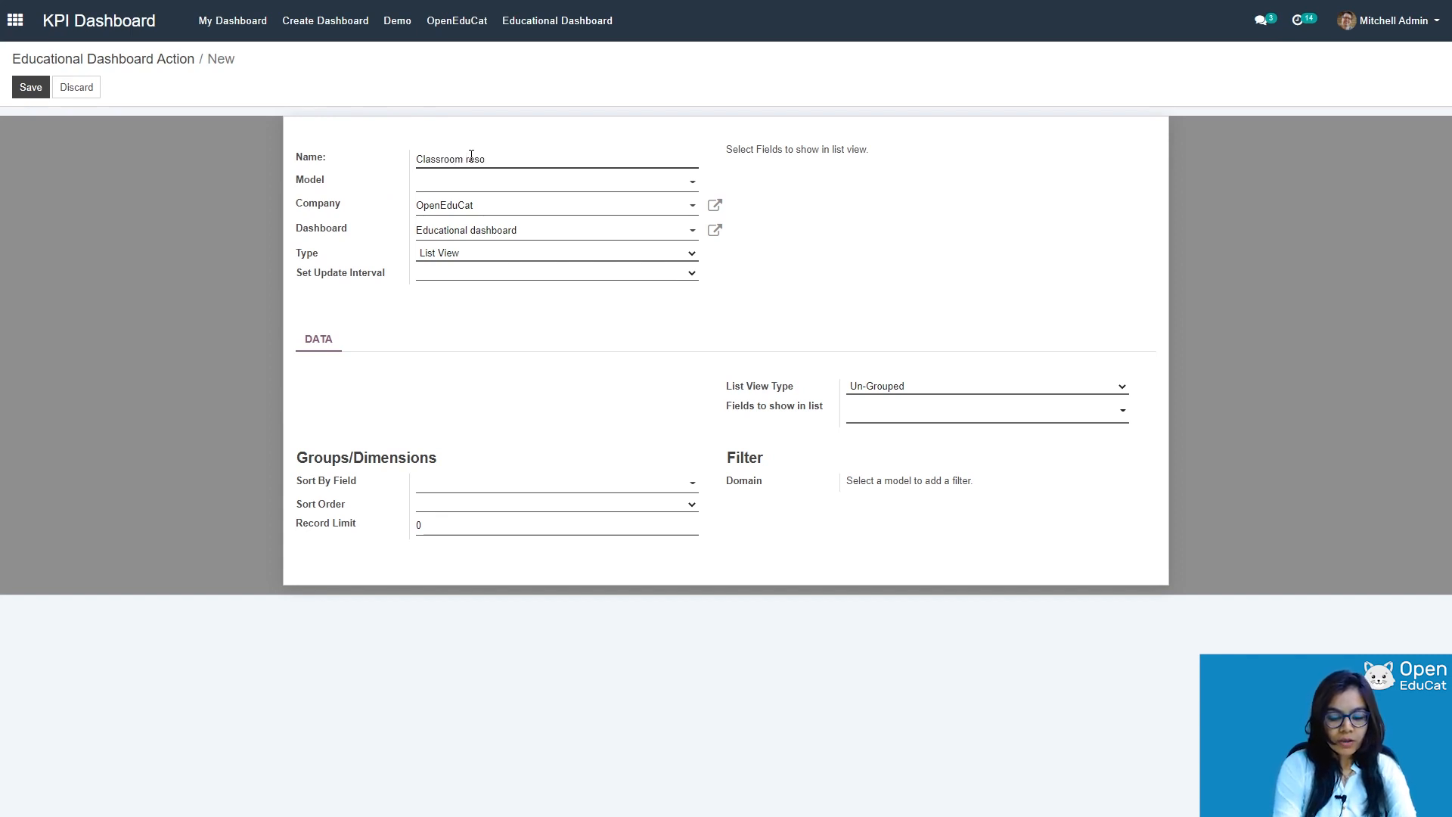
pyautogui.write('o')
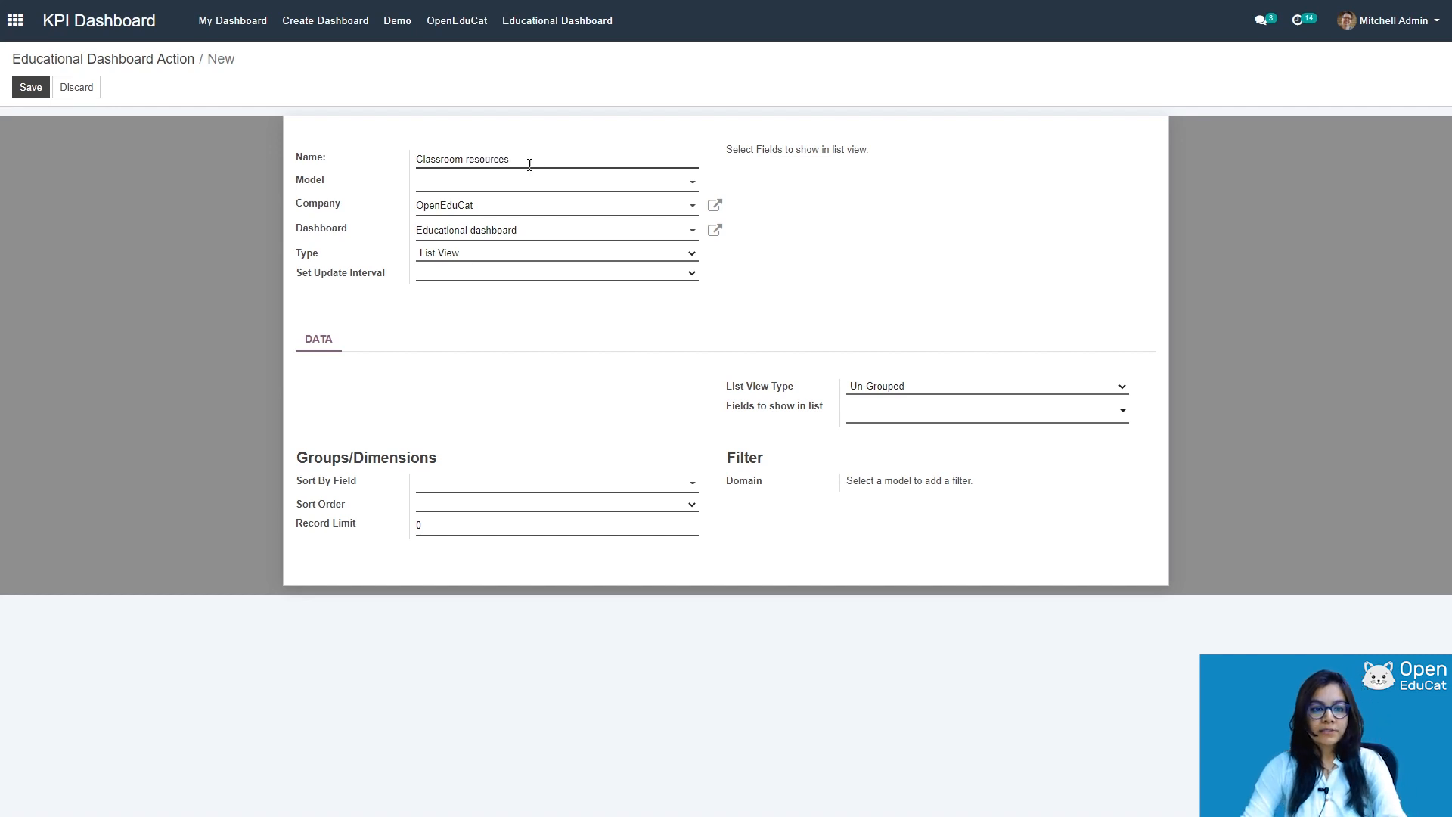
# - Base the Classroom resources list on the Manage Facility Line model with the Un-Grouped list view type
pyautogui.click(585, 183)
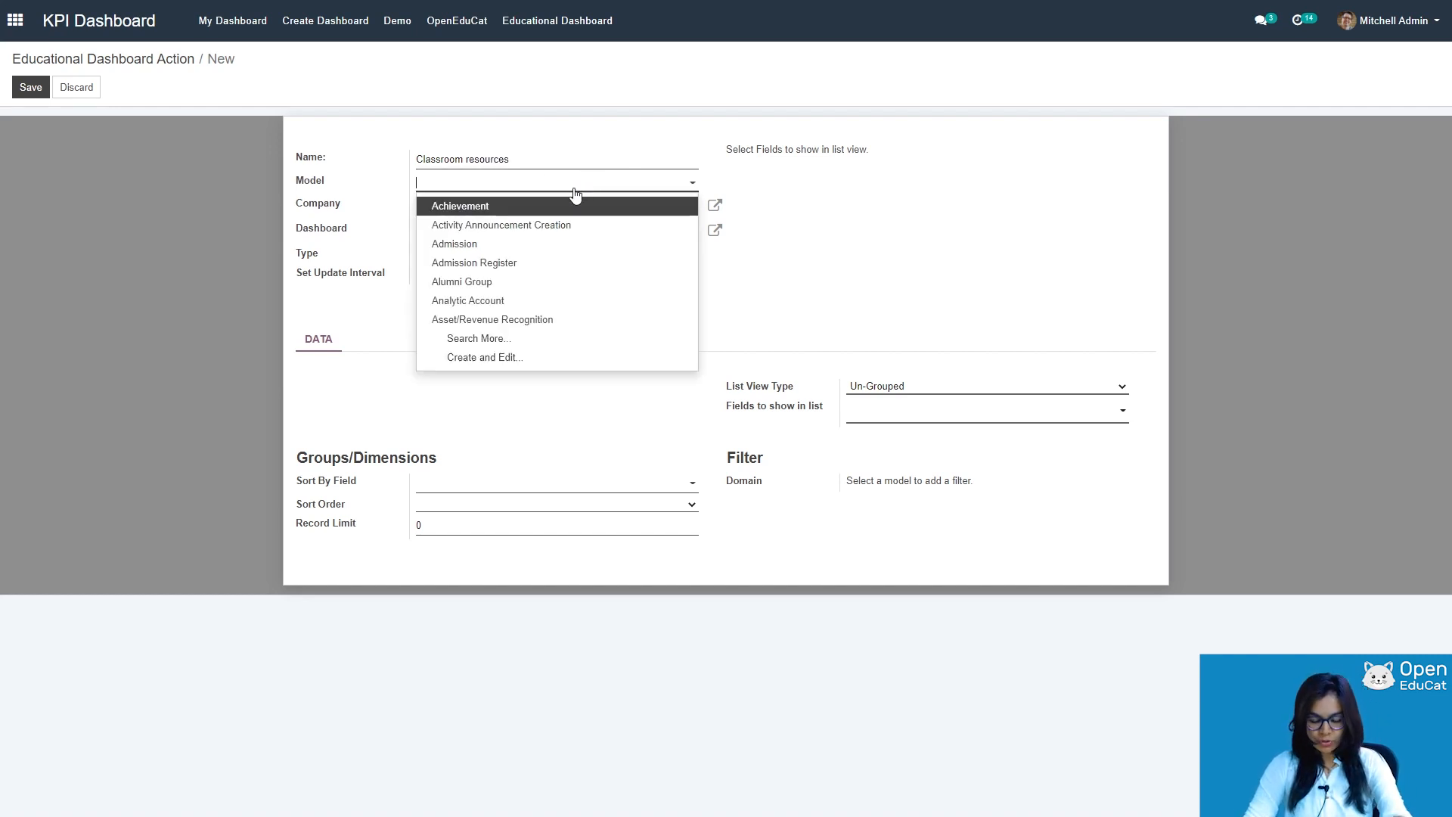
pyautogui.write('mana')
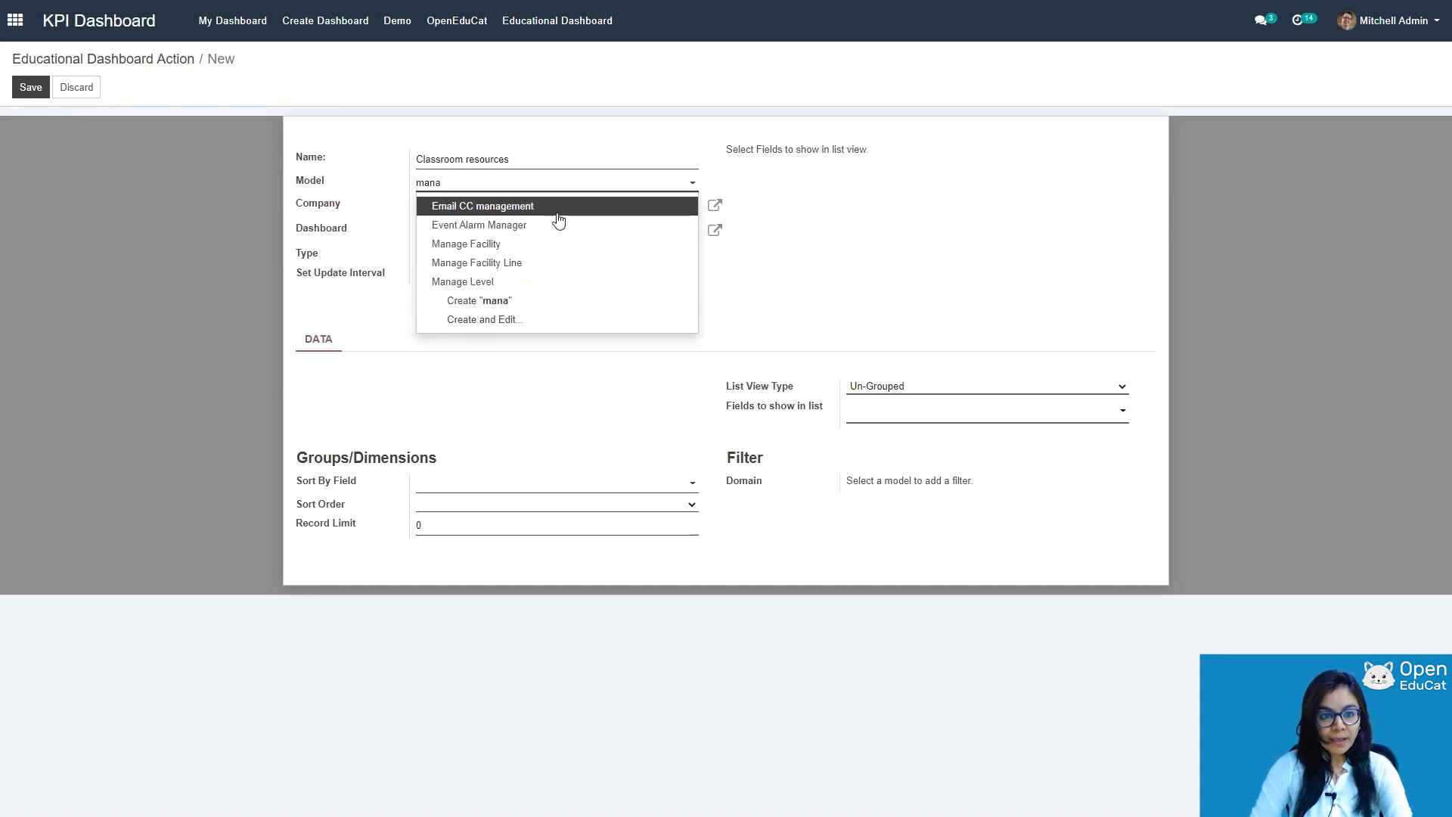
pyautogui.click(519, 247)
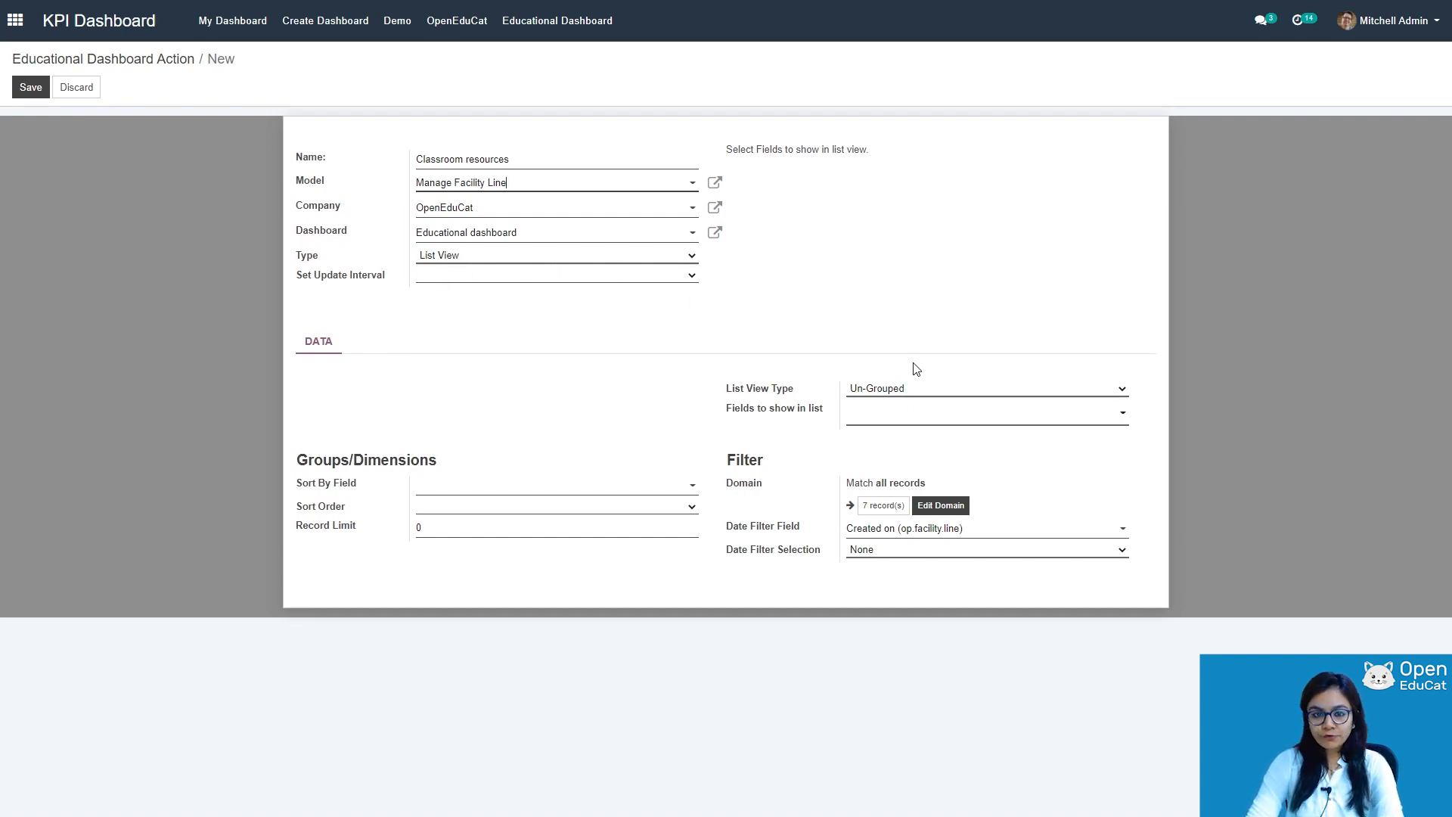
pyautogui.click(1124, 393)
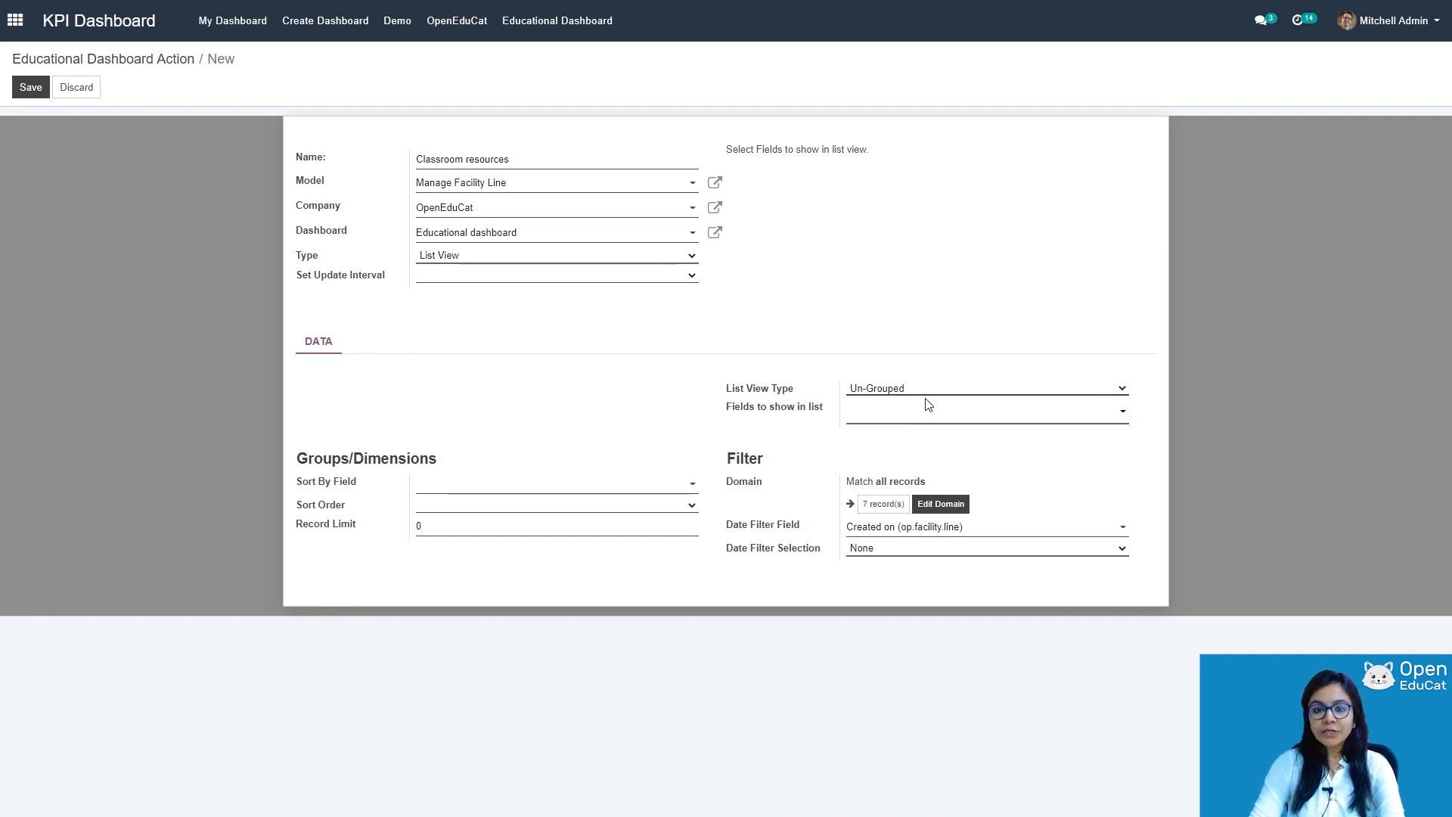
# - Add the Classroom, Display Name and Quantity fields (op.facility.line) to the Classroom resources list and save it
pyautogui.click(879, 412)
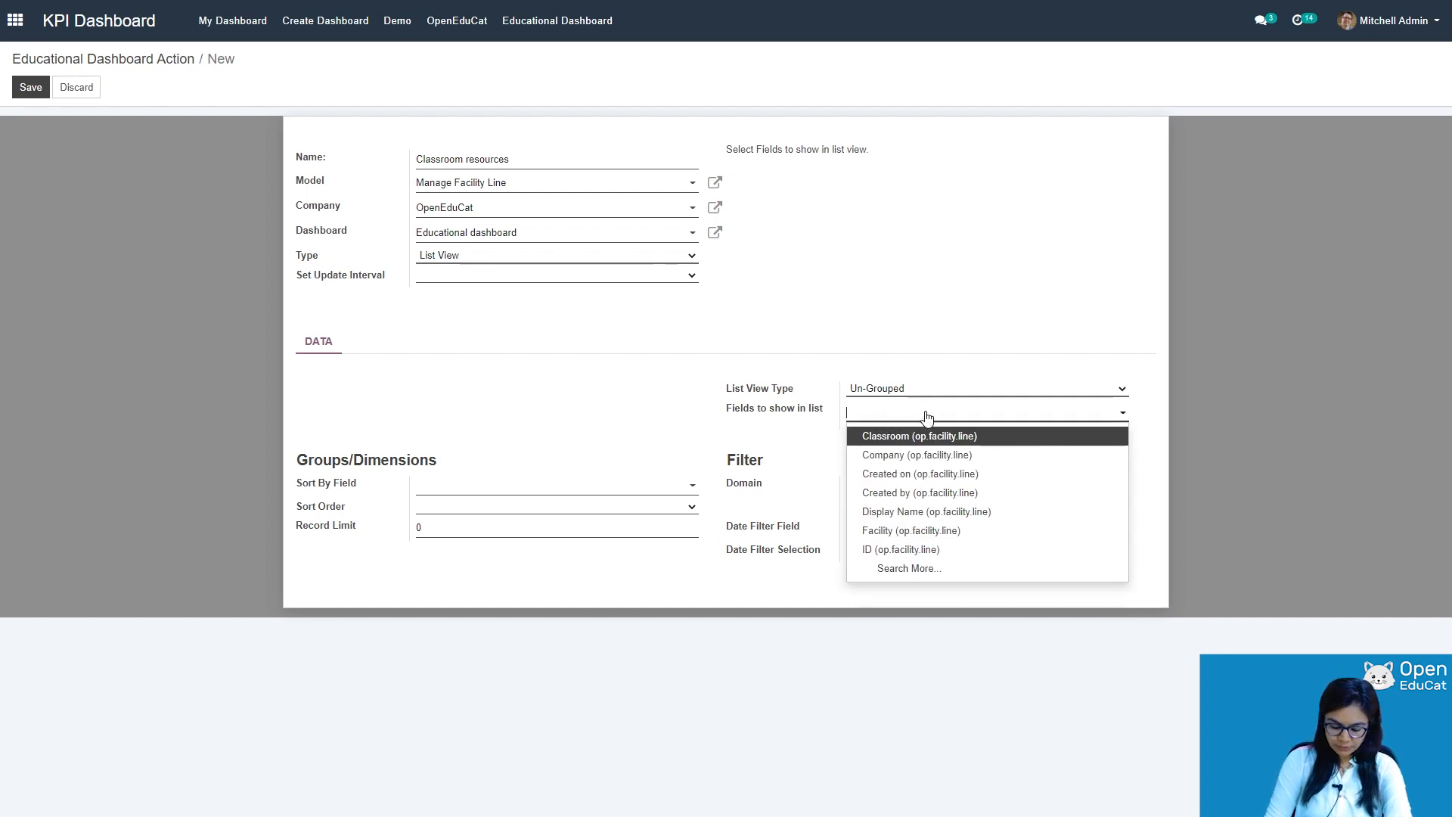
pyautogui.write('c')
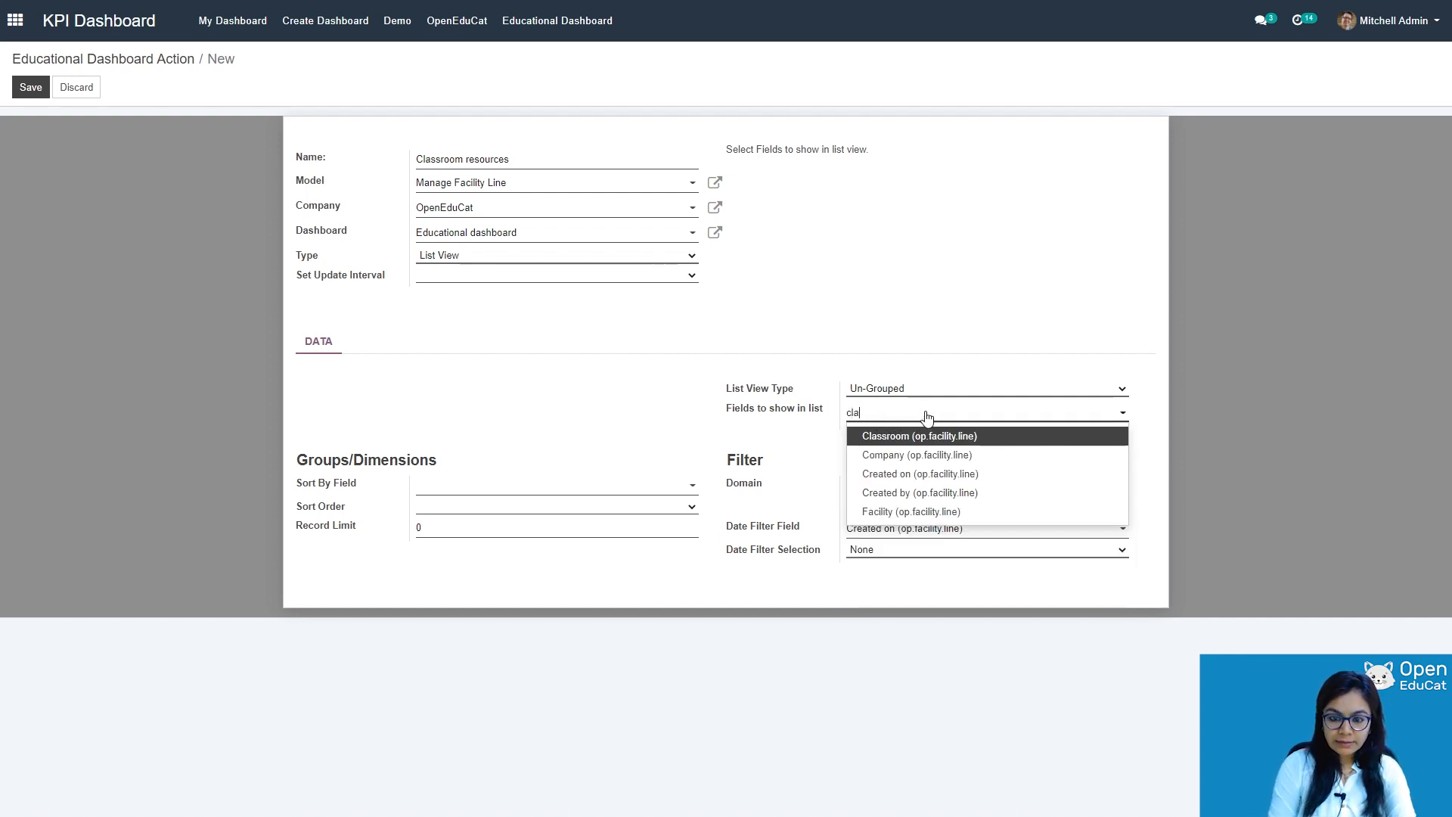
pyautogui.write('la')
pyautogui.click(924, 435)
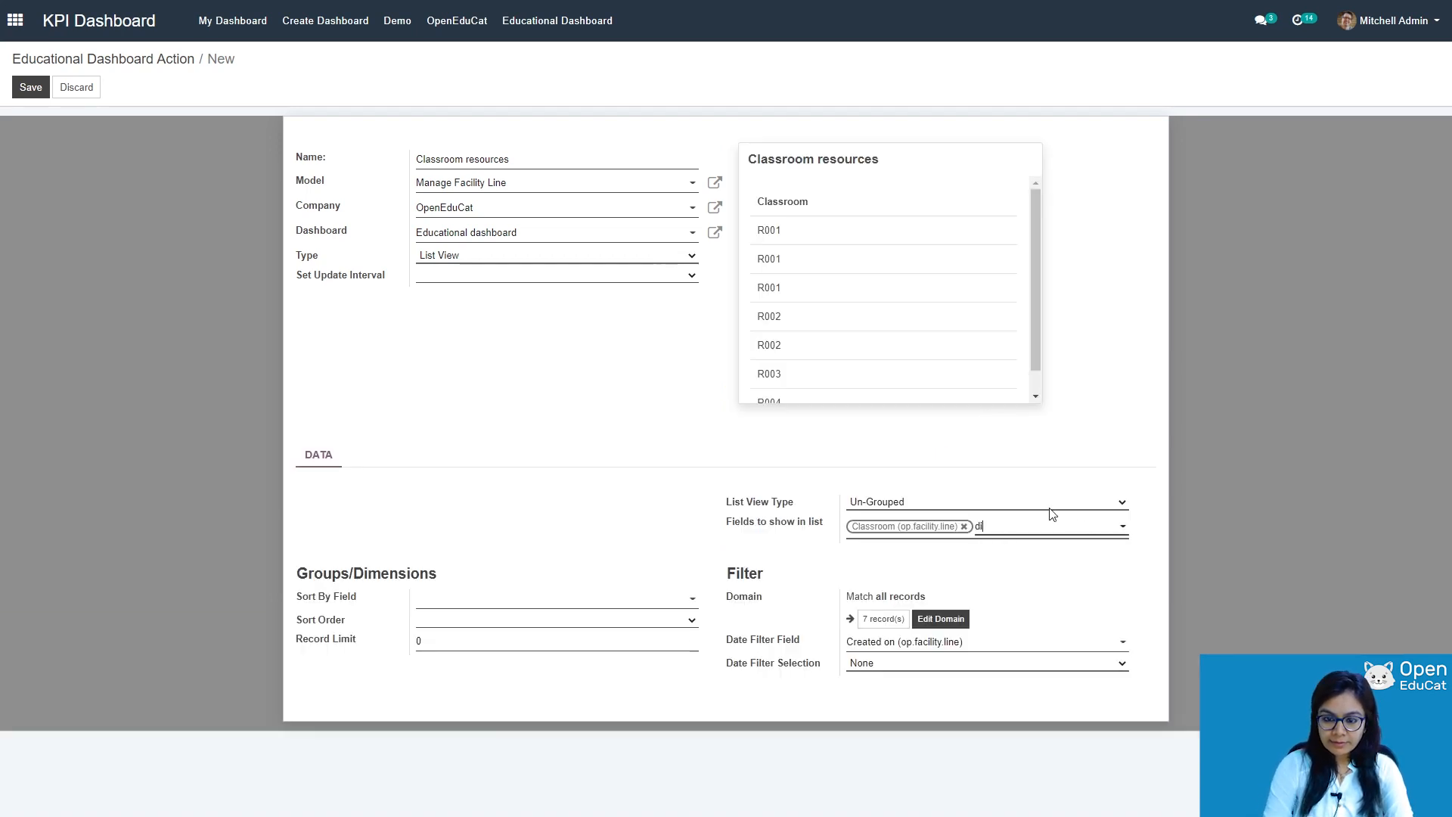
pyautogui.press('BackSpace')
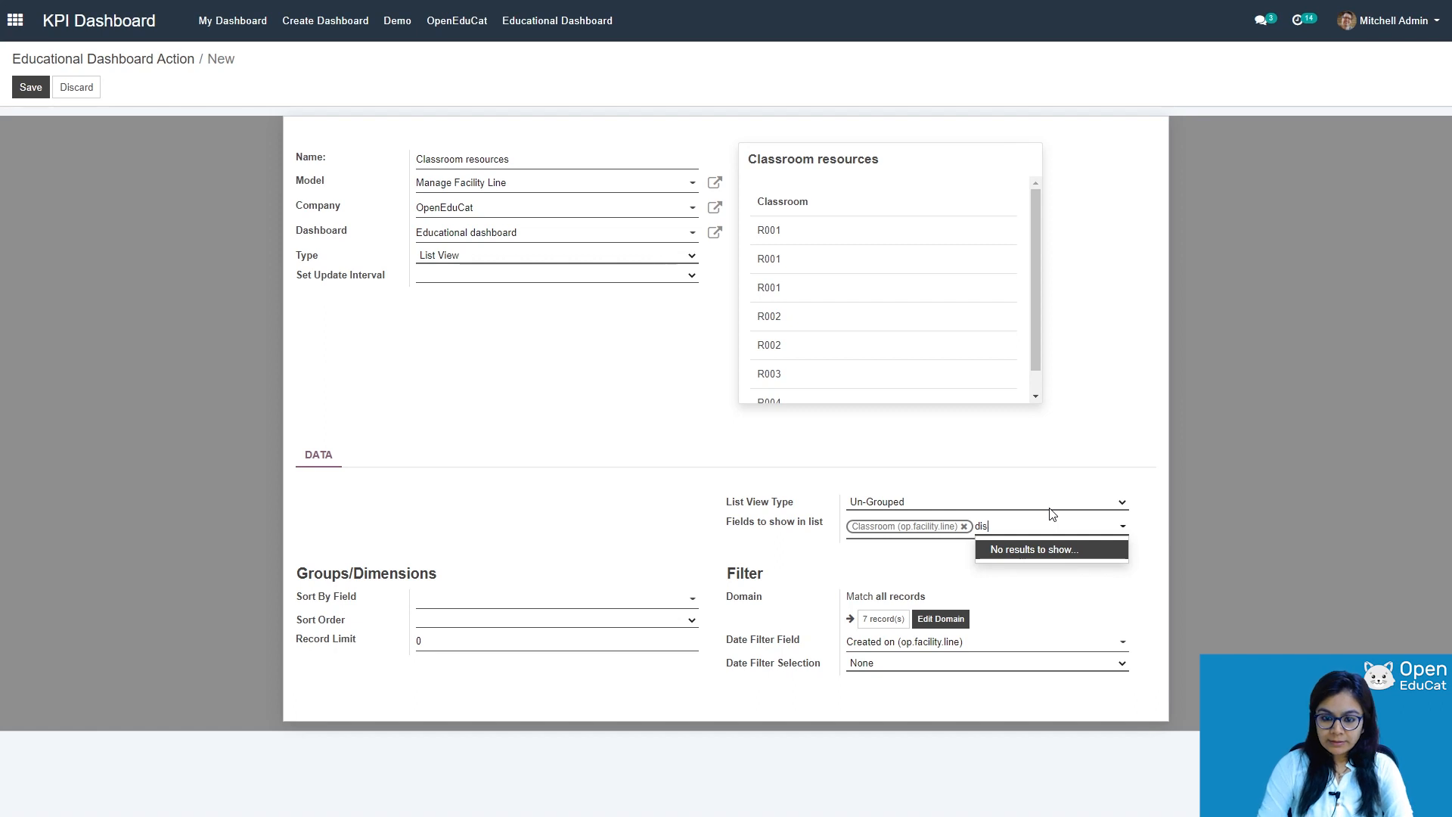
pyautogui.click(1033, 552)
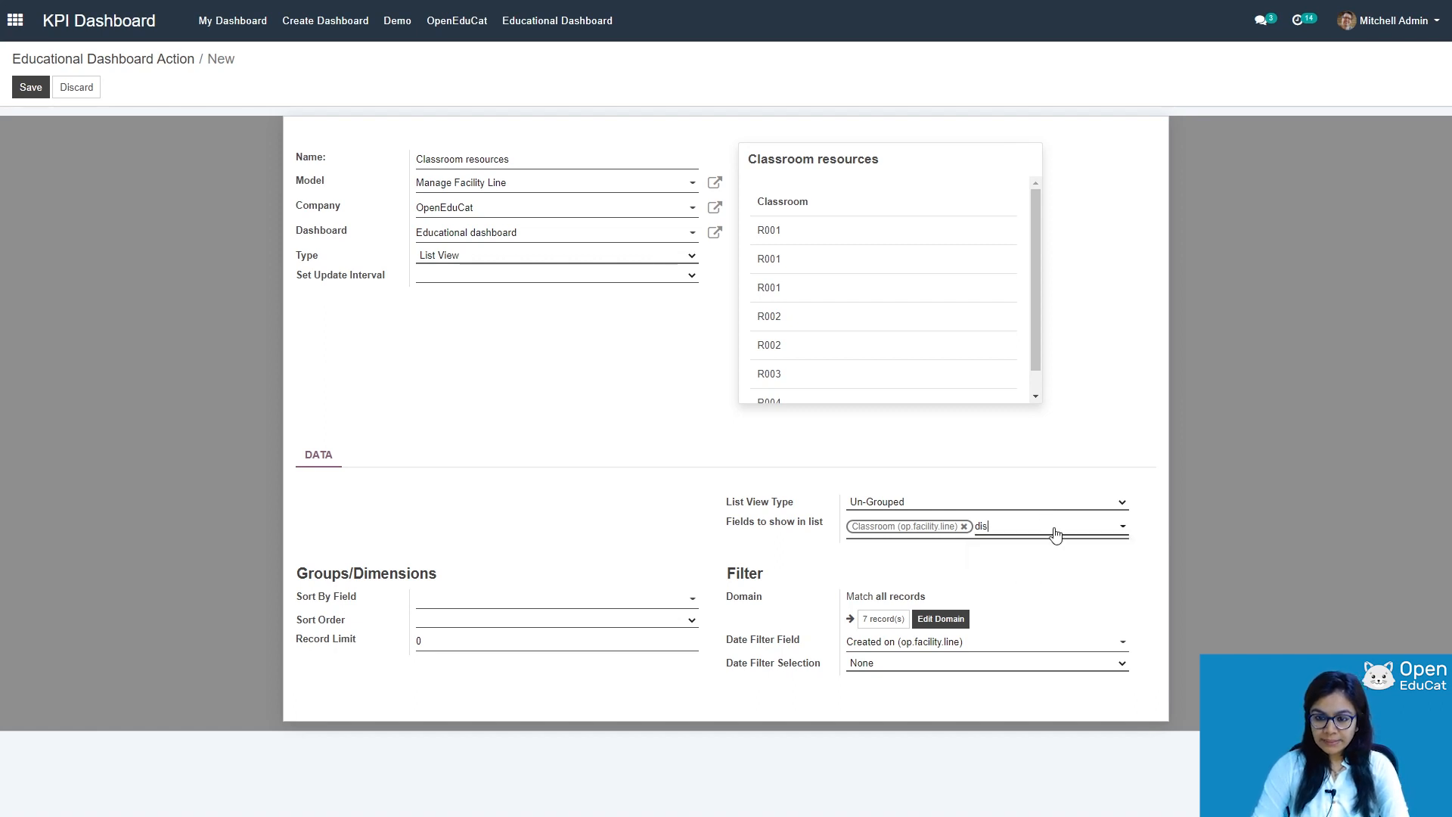
pyautogui.press('Return')
pyautogui.write('qua')
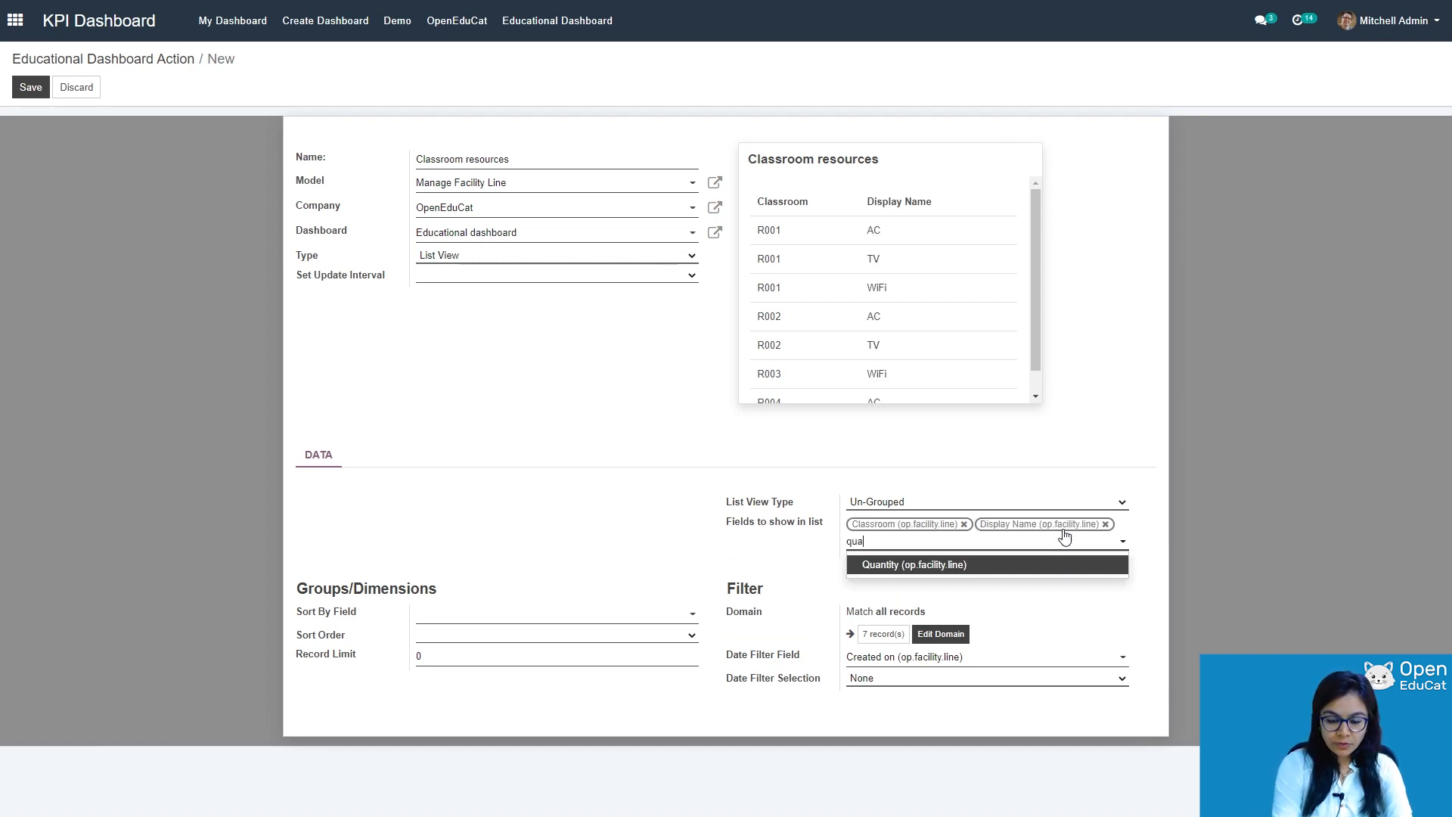
pyautogui.click(946, 568)
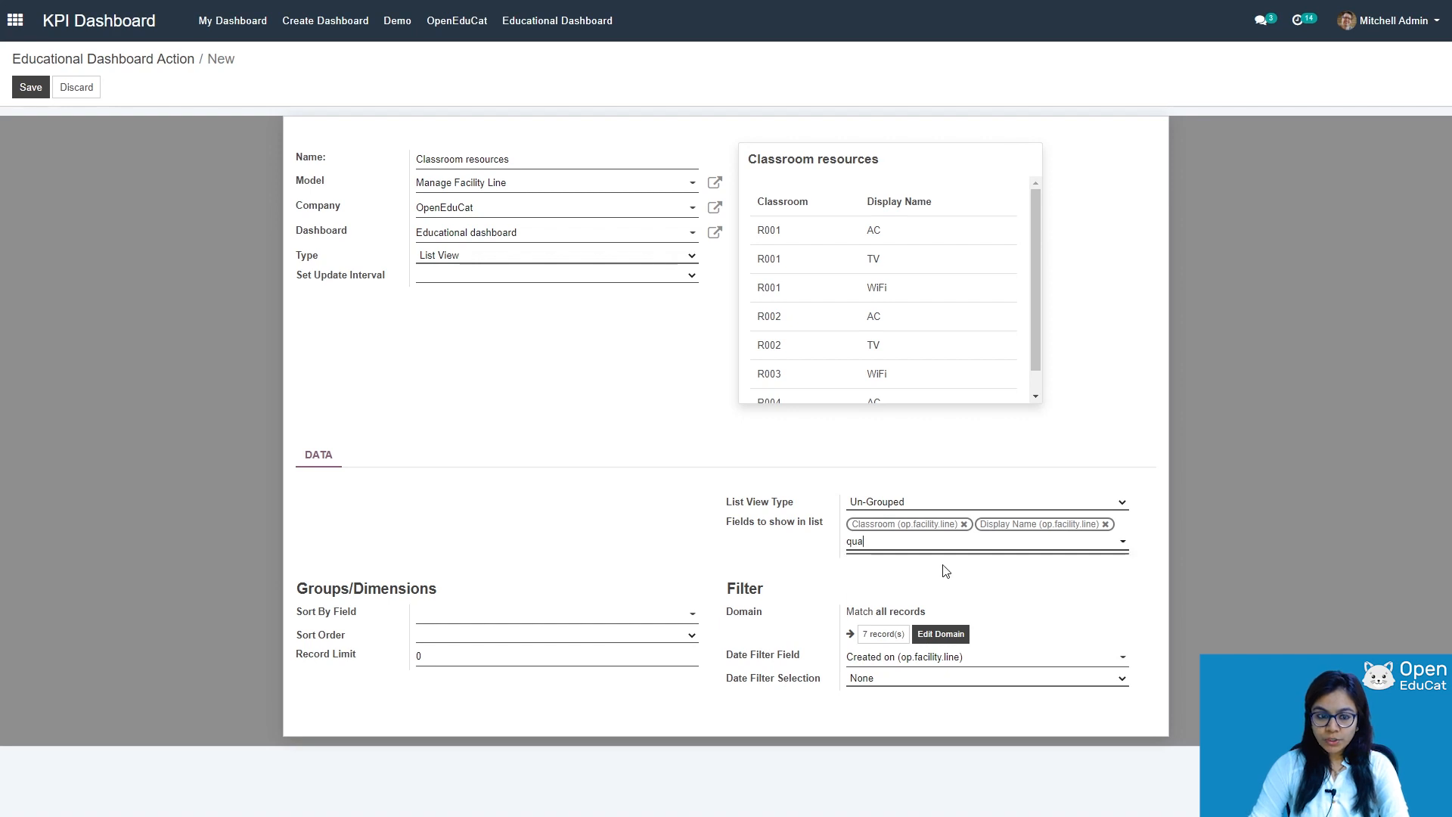
pyautogui.click(28, 89)
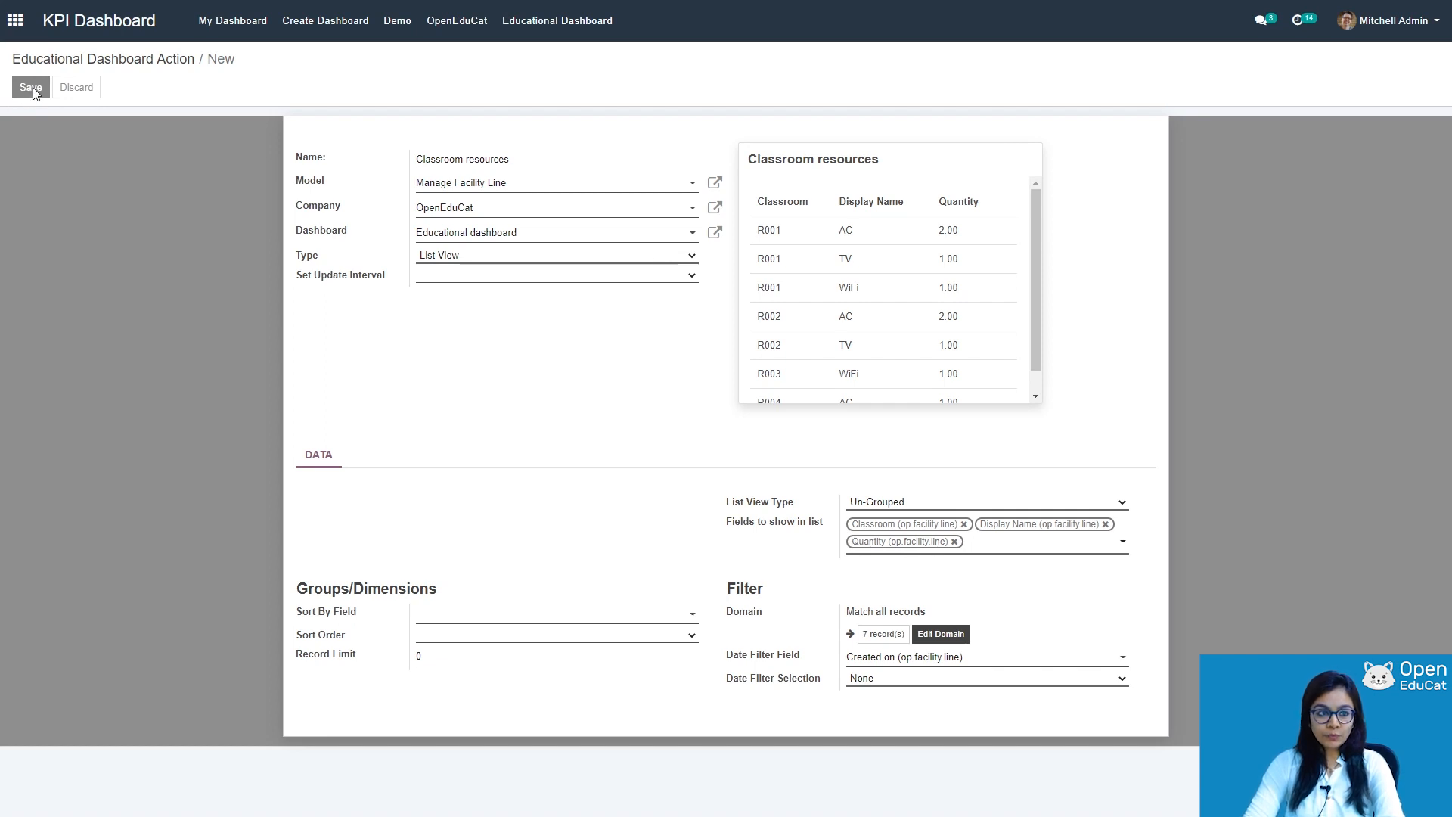
# - Return to the Educational dashboard and start a tile named "Fees"
pyautogui.click(548, 23)
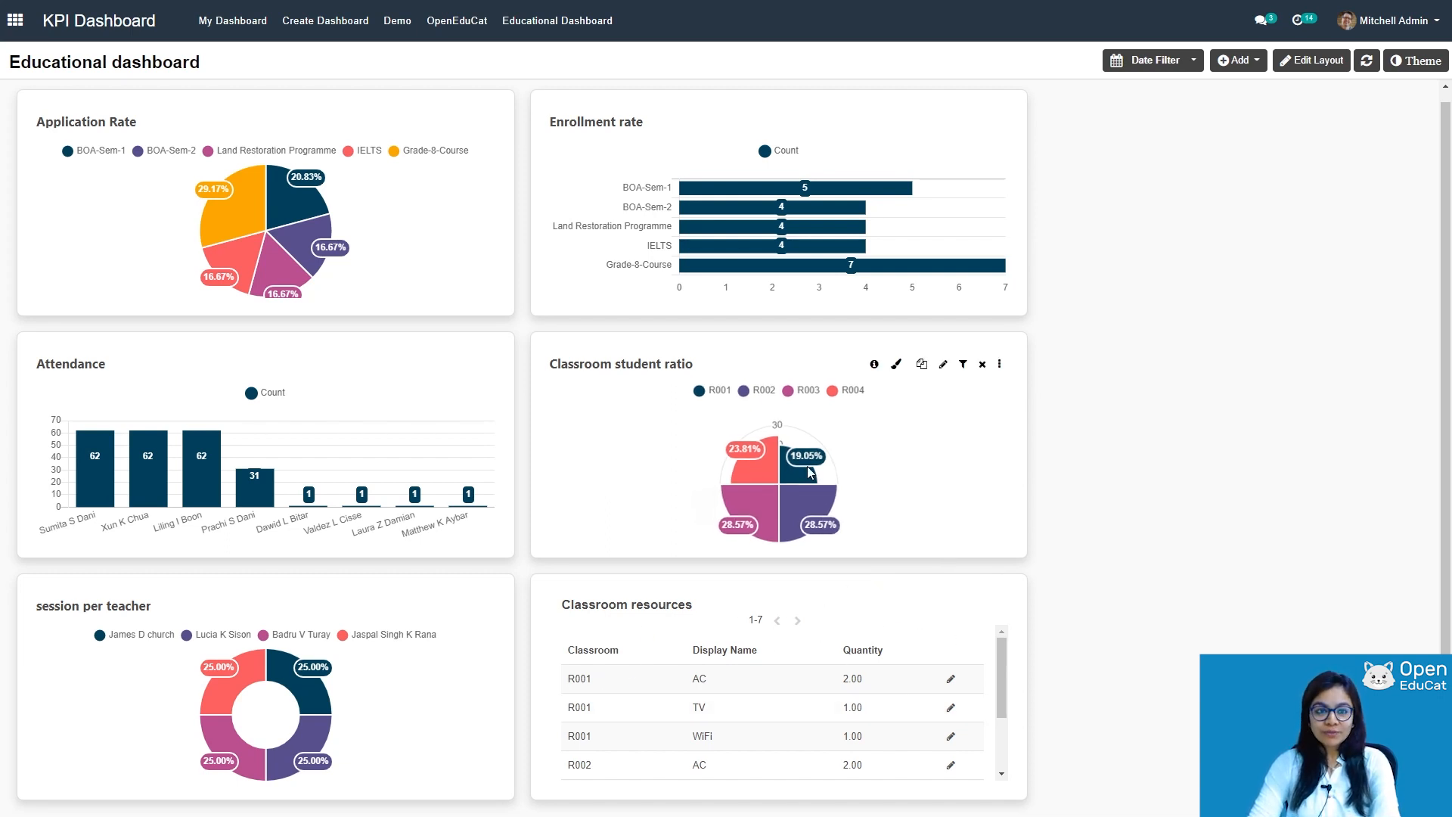
pyautogui.click(1258, 66)
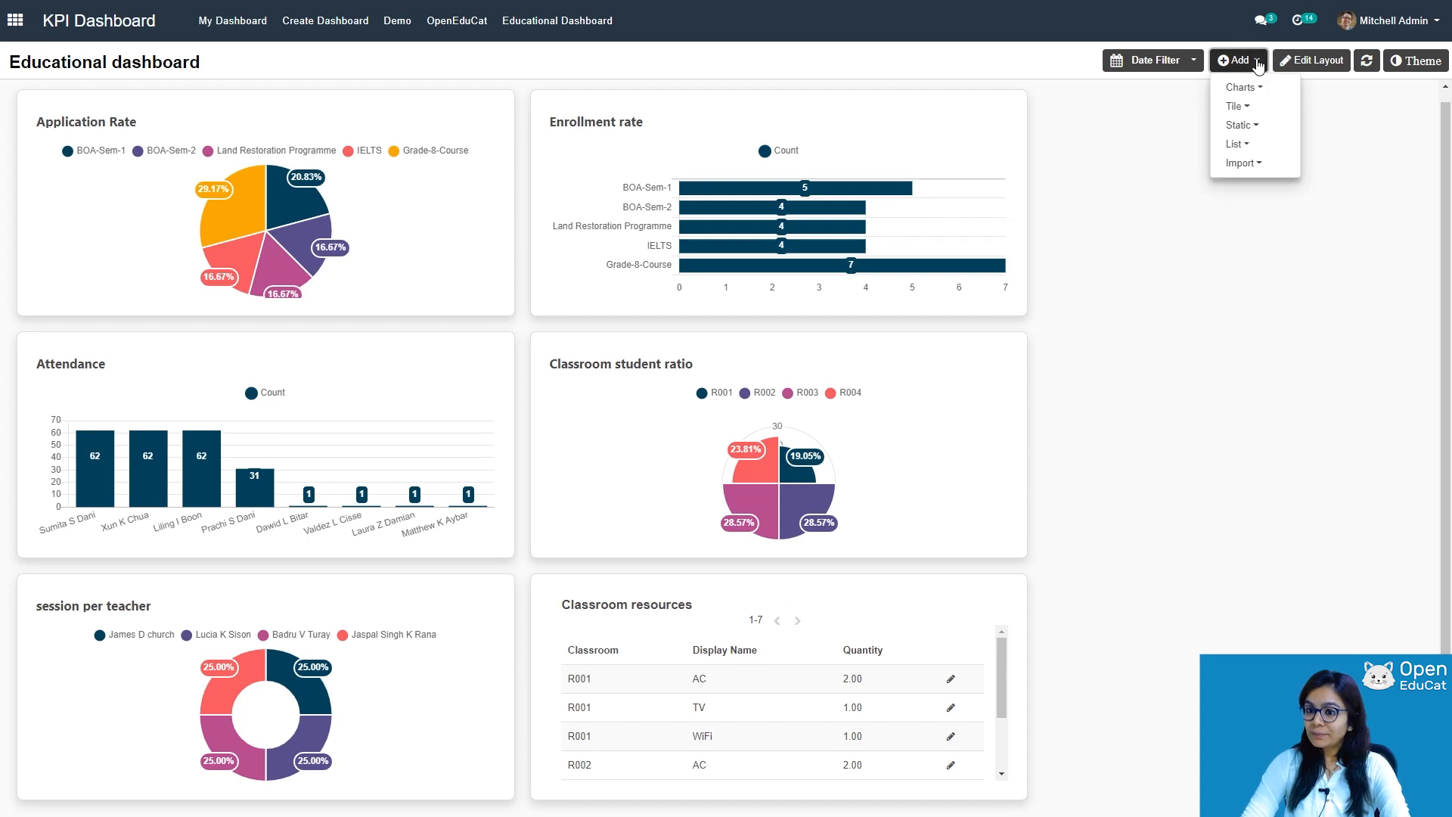
pyautogui.moveTo(1250, 106)
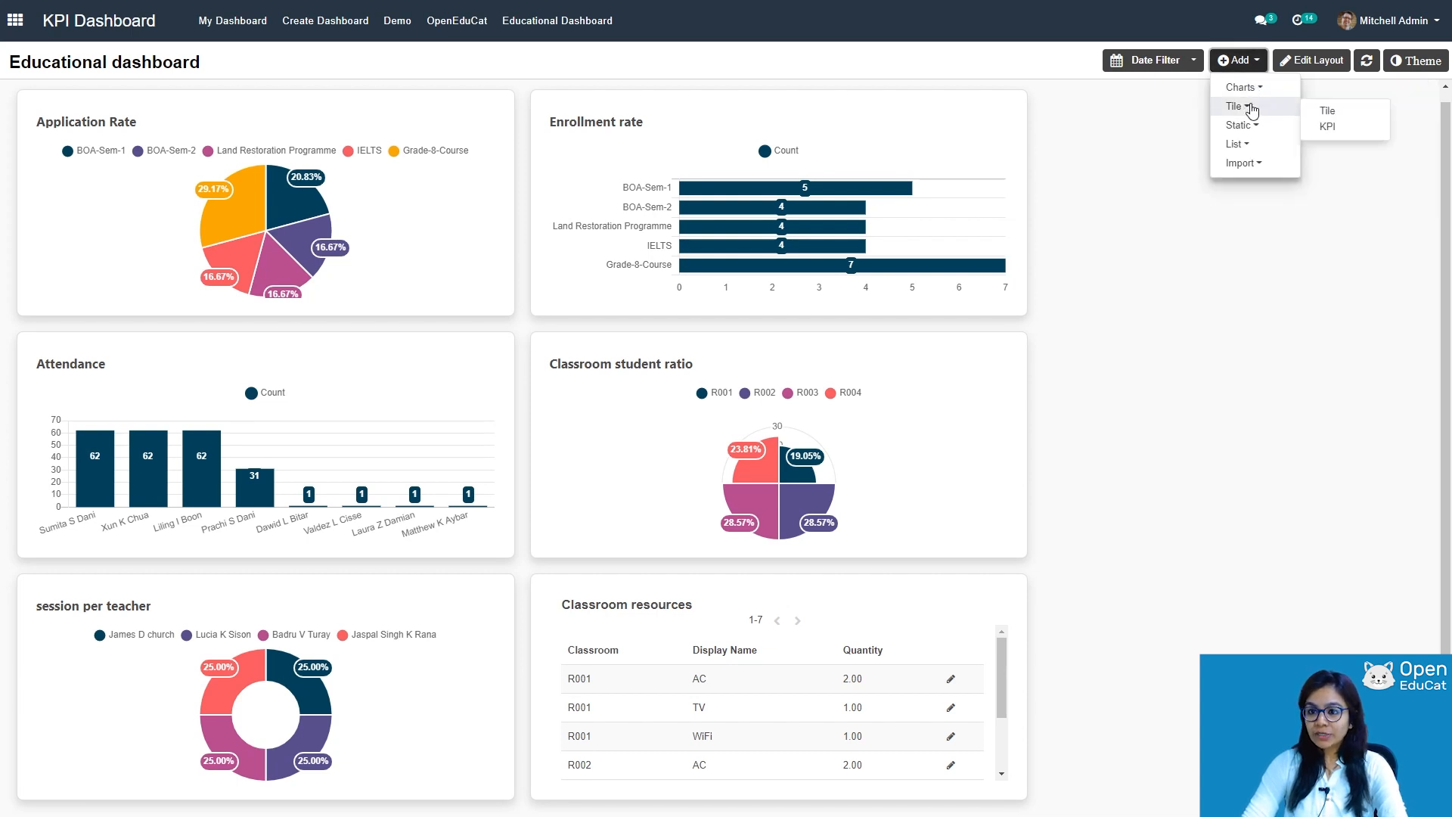
pyautogui.click(1330, 112)
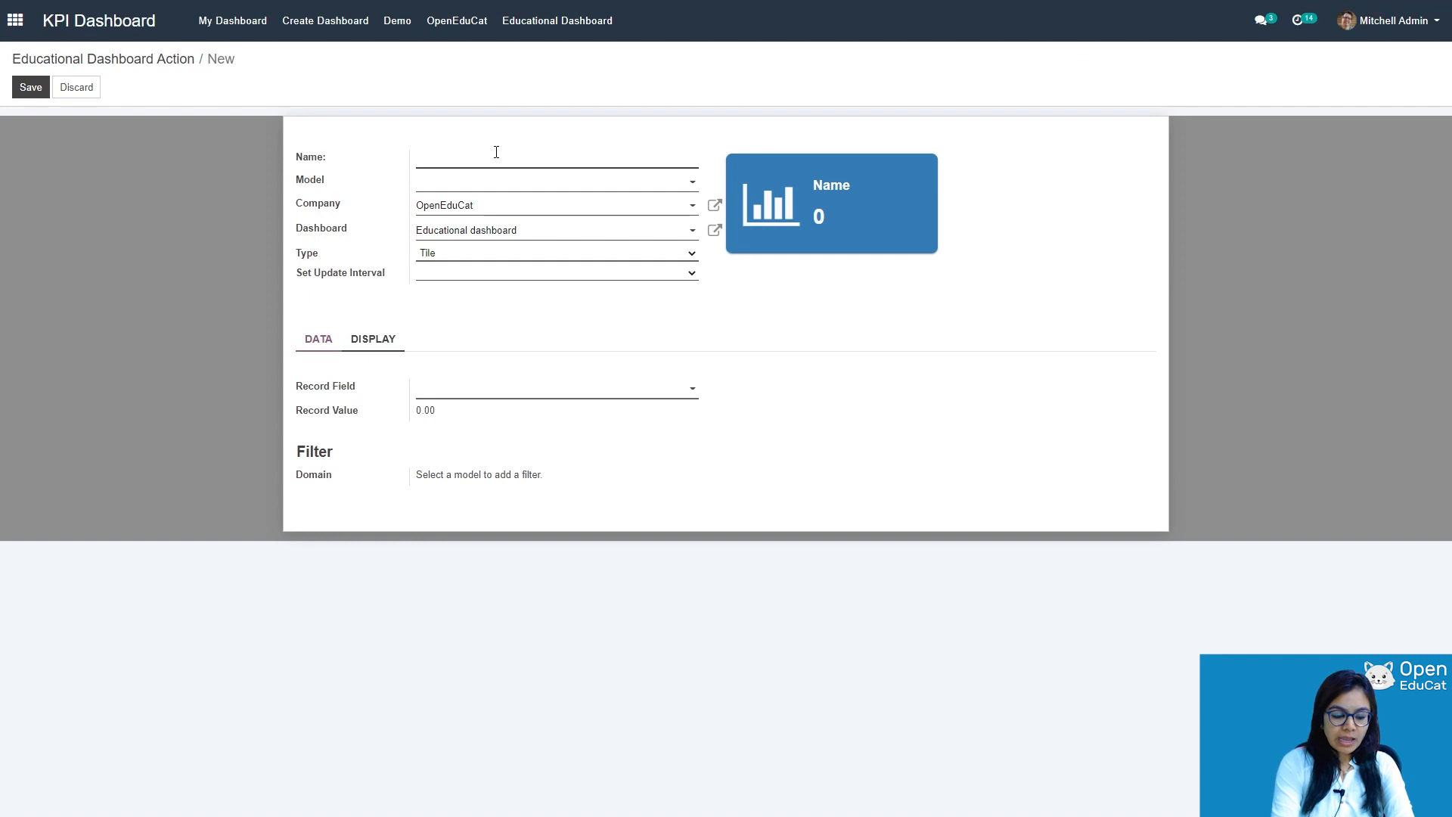
pyautogui.write('Fees')
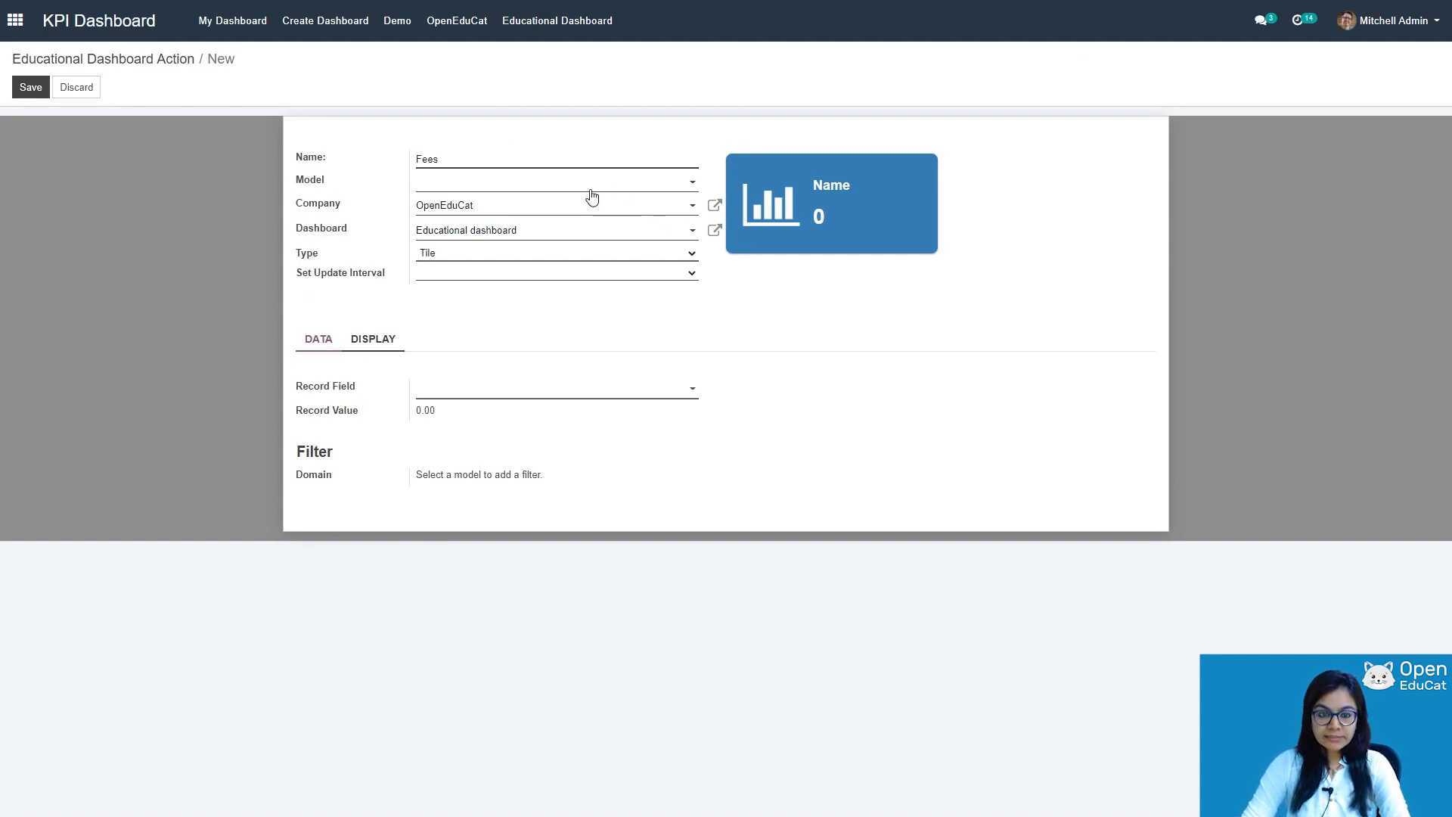
# - Base the Fees tile on the Admission model and have it sum the Fees (op.admission) field
pyautogui.click(692, 184)
pyautogui.click(692, 184)
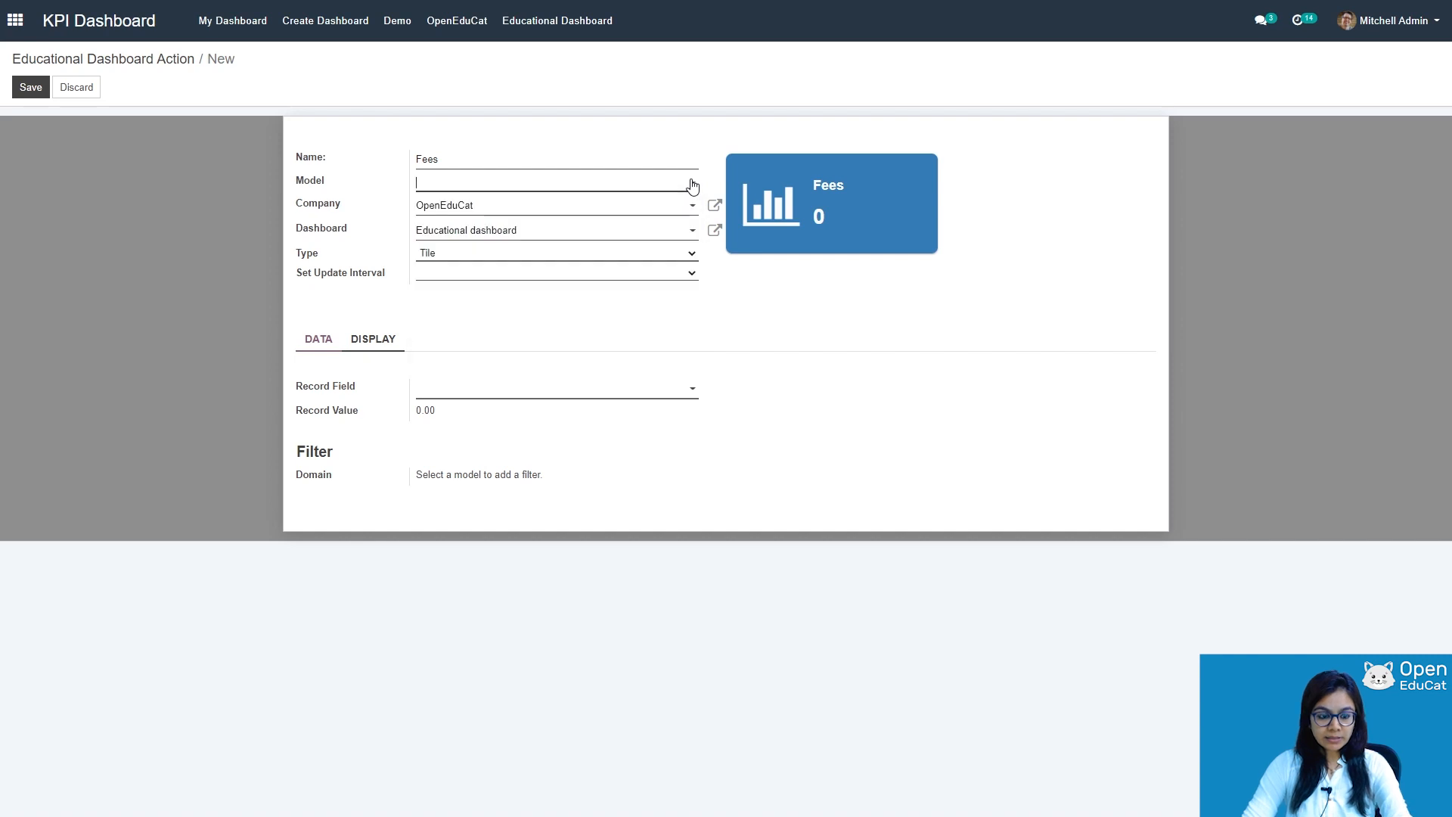
pyautogui.write('ad')
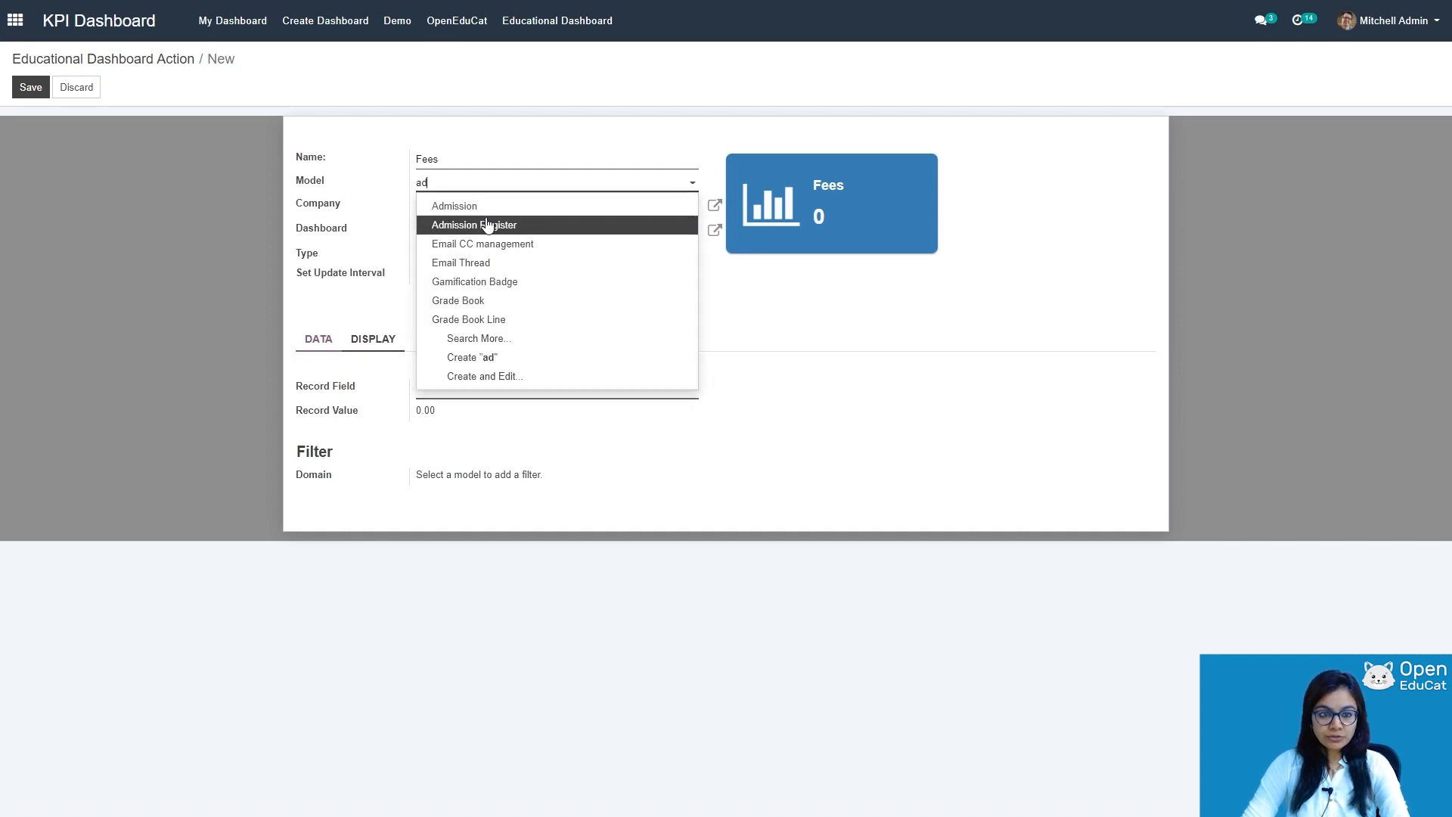
pyautogui.write('mi')
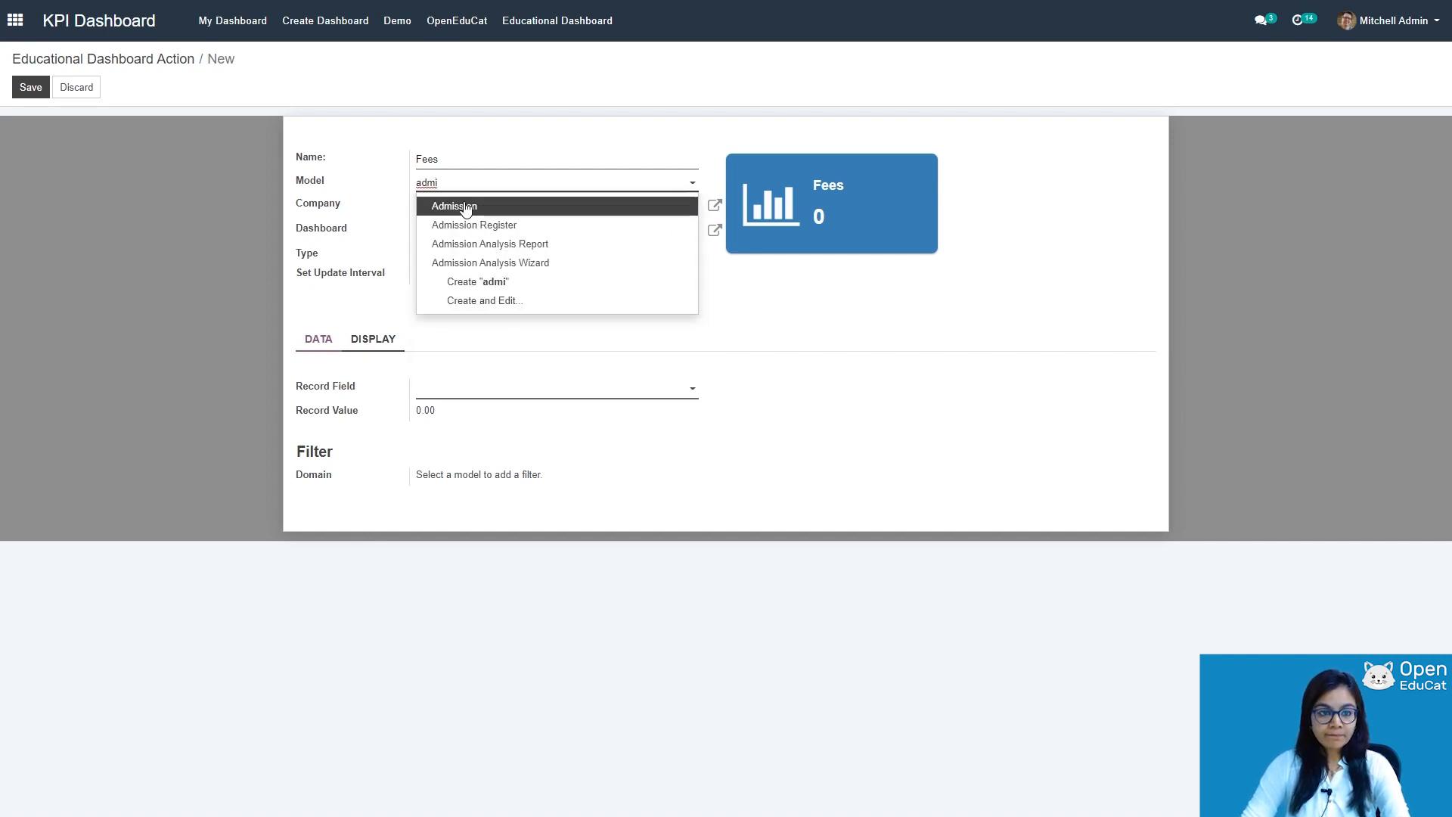
pyautogui.click(463, 206)
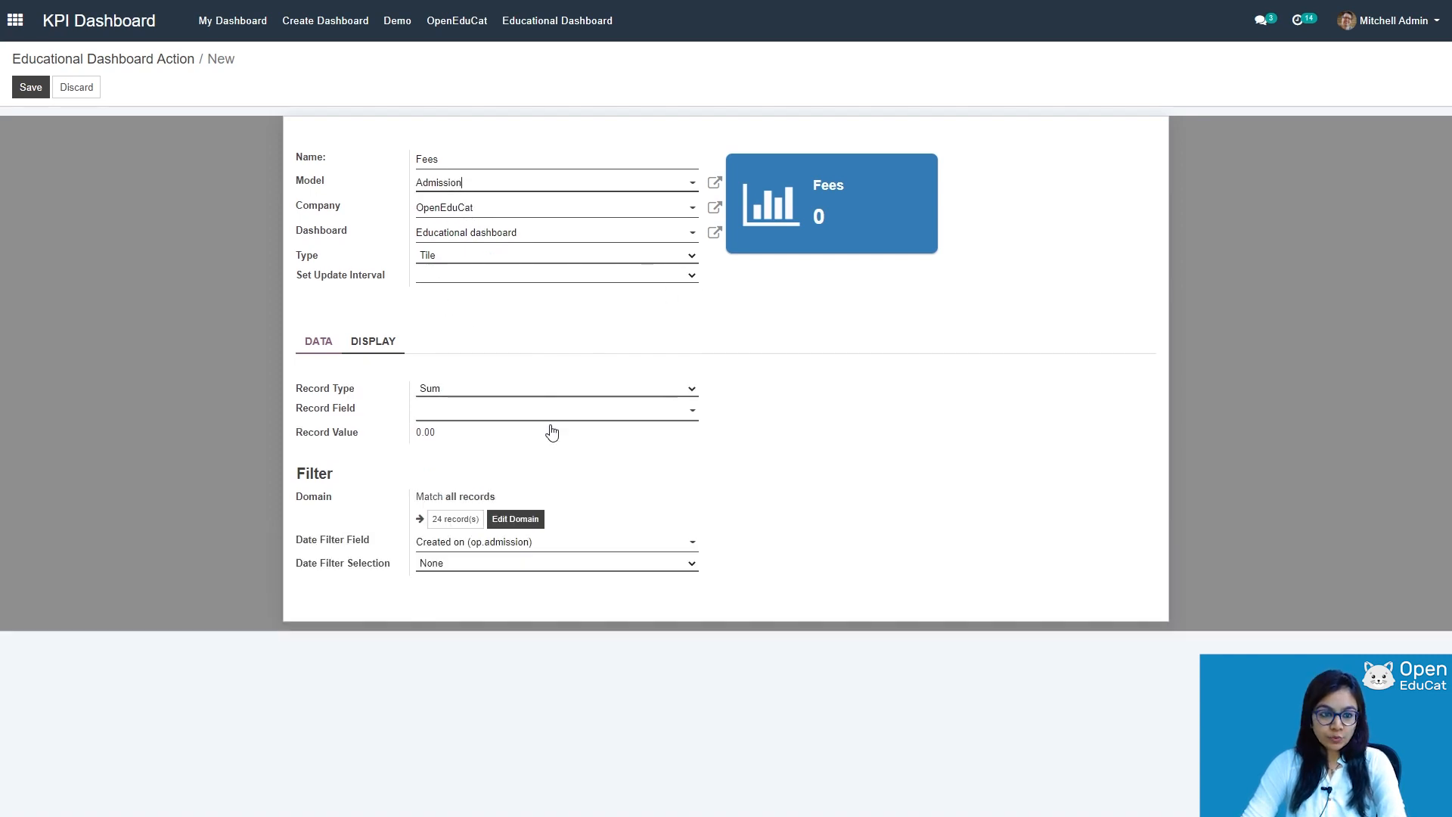
pyautogui.click(684, 387)
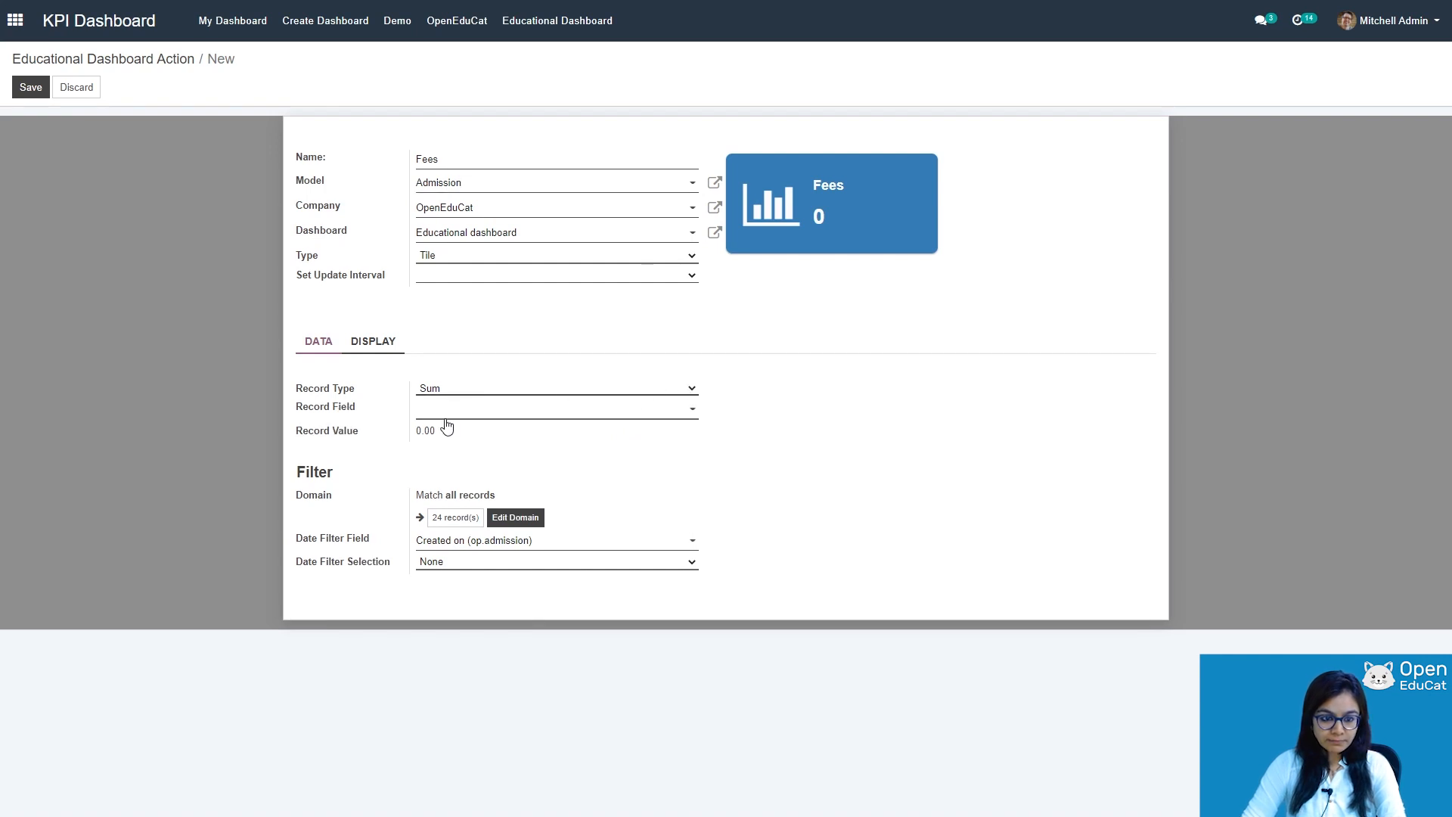
pyautogui.click(677, 414)
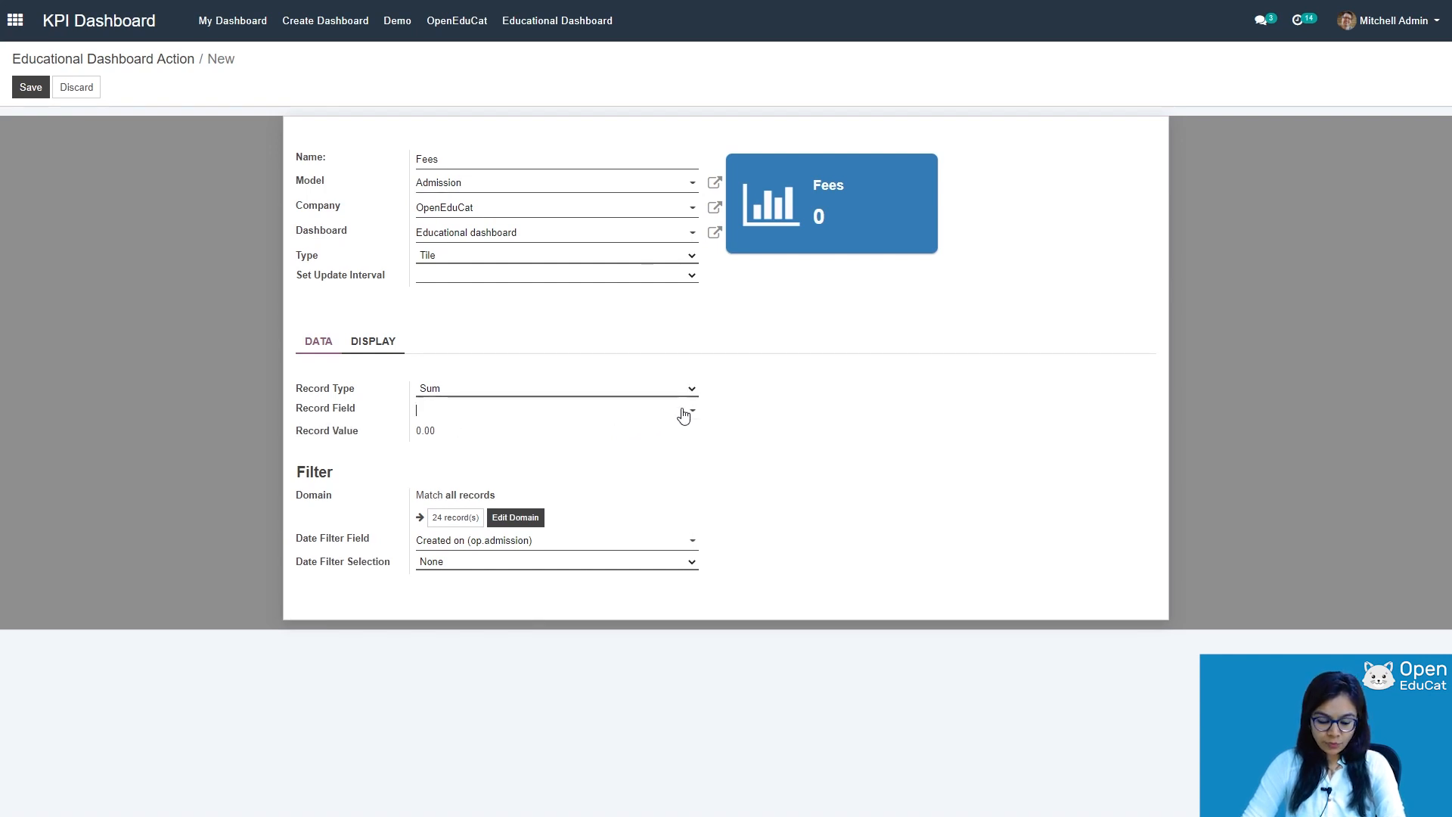
pyautogui.click(486, 472)
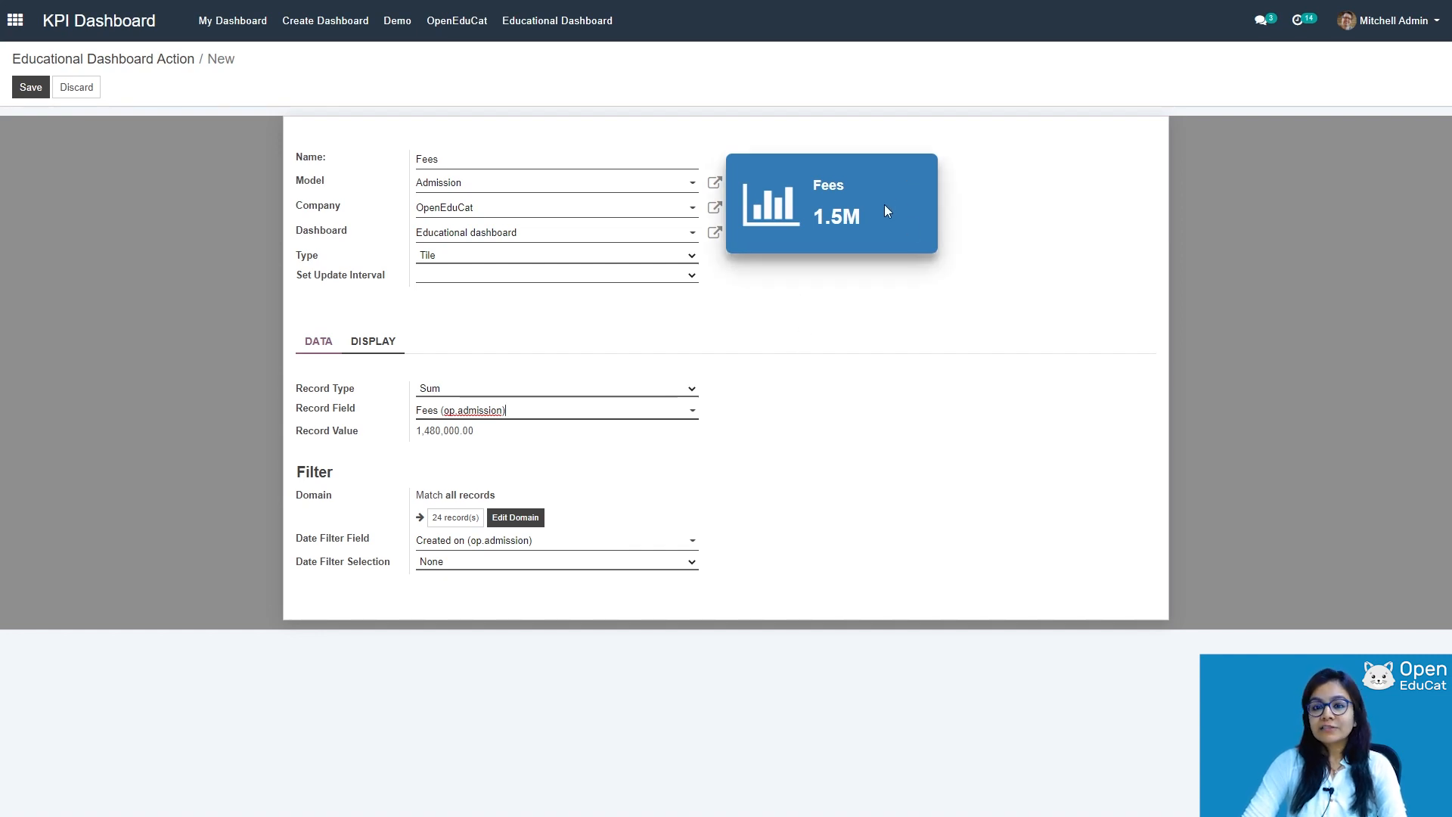
# - Try Layout 2 and Layout 4 for the Fees tile's display and return it to Layout 1
pyautogui.click(378, 344)
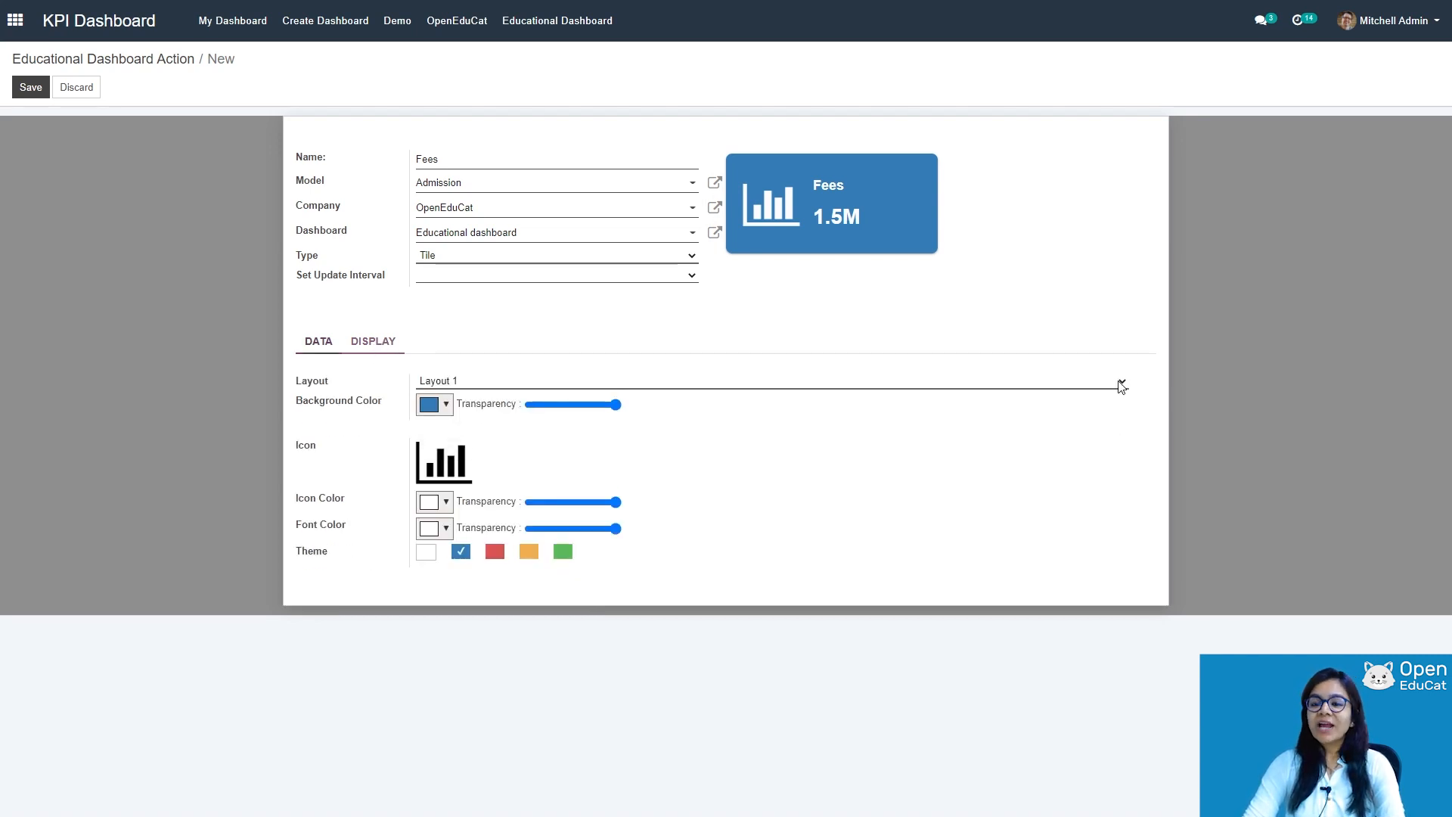
pyautogui.click(429, 409)
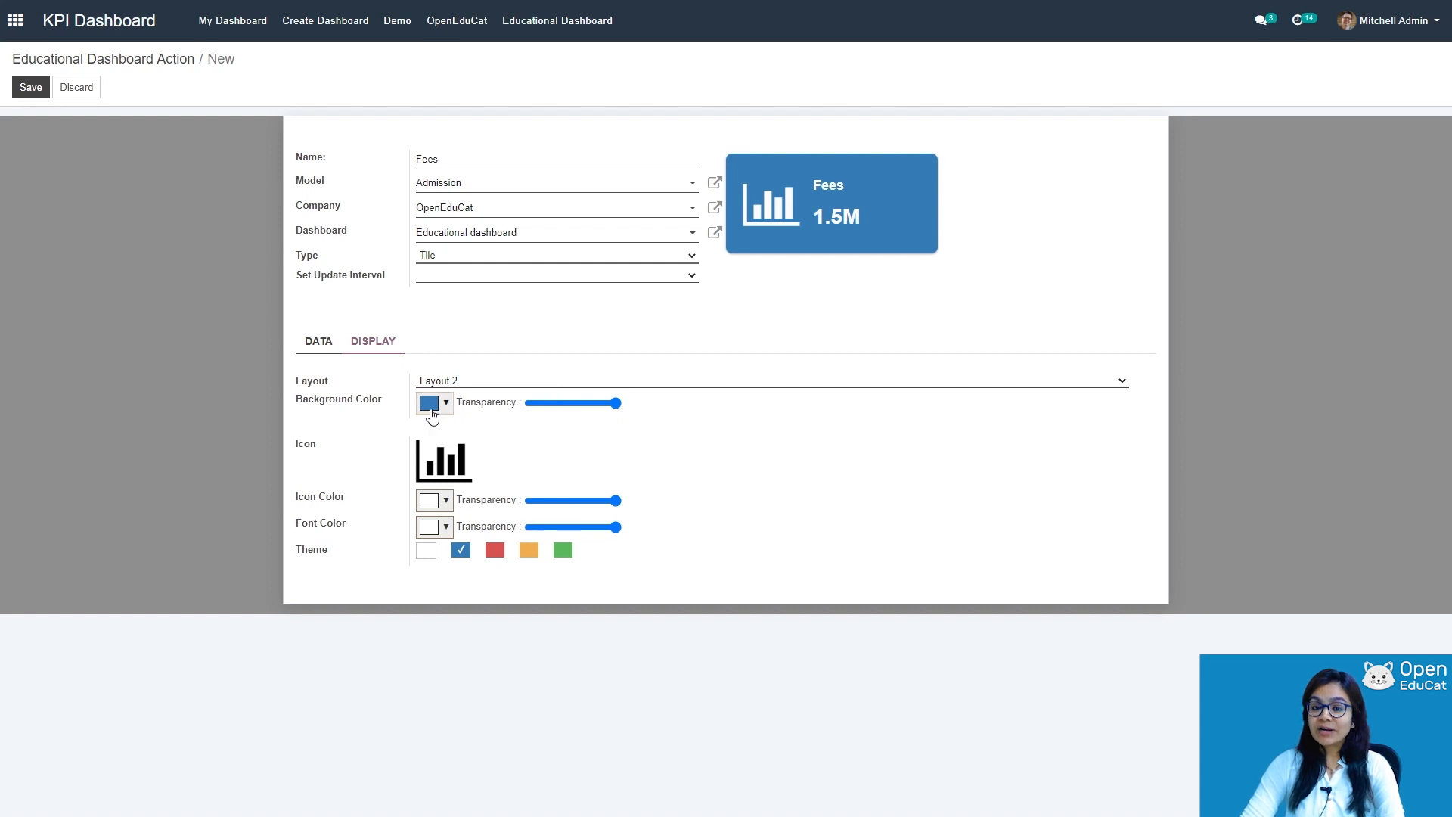
pyautogui.click(1127, 386)
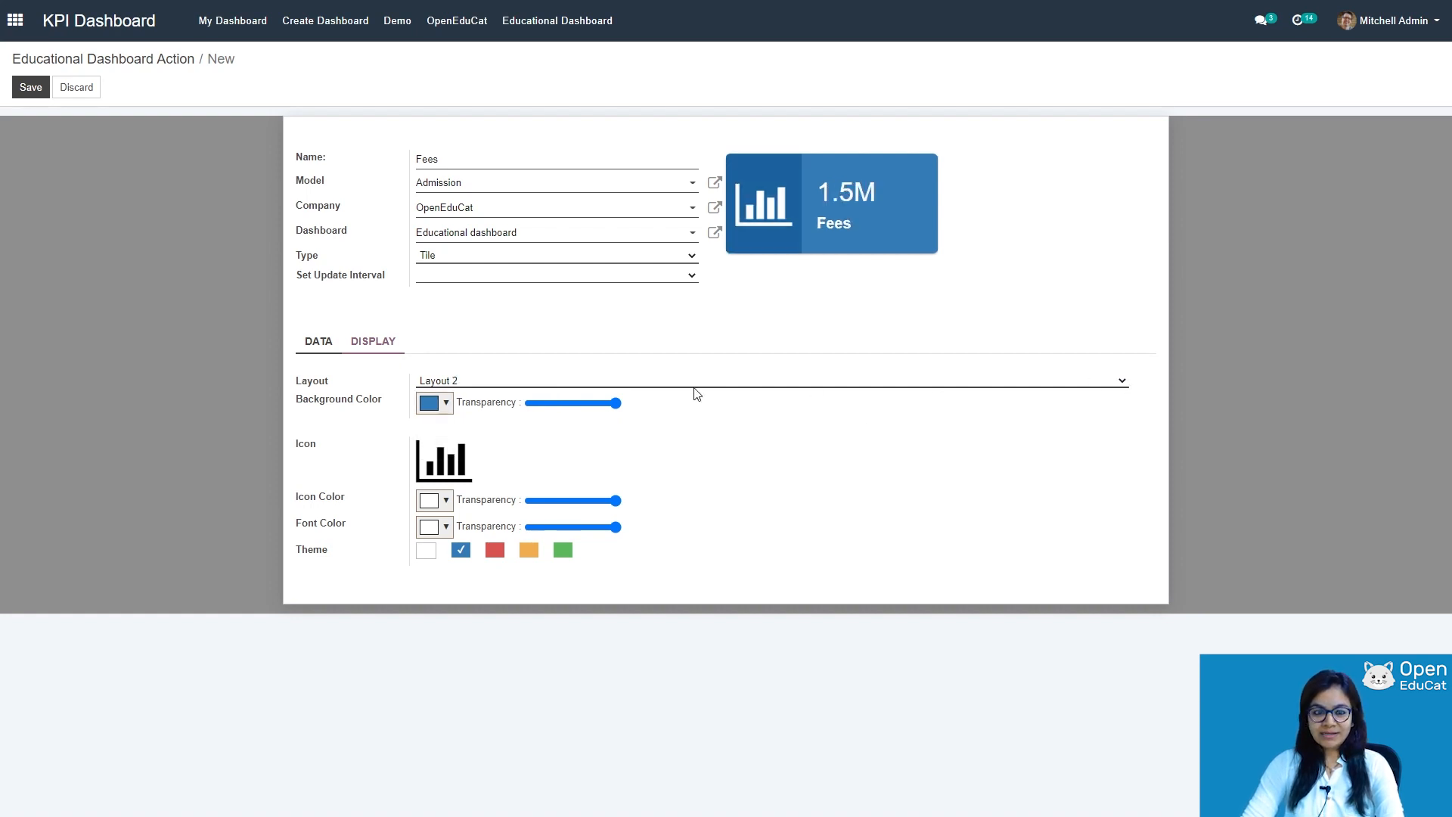
pyautogui.click(452, 427)
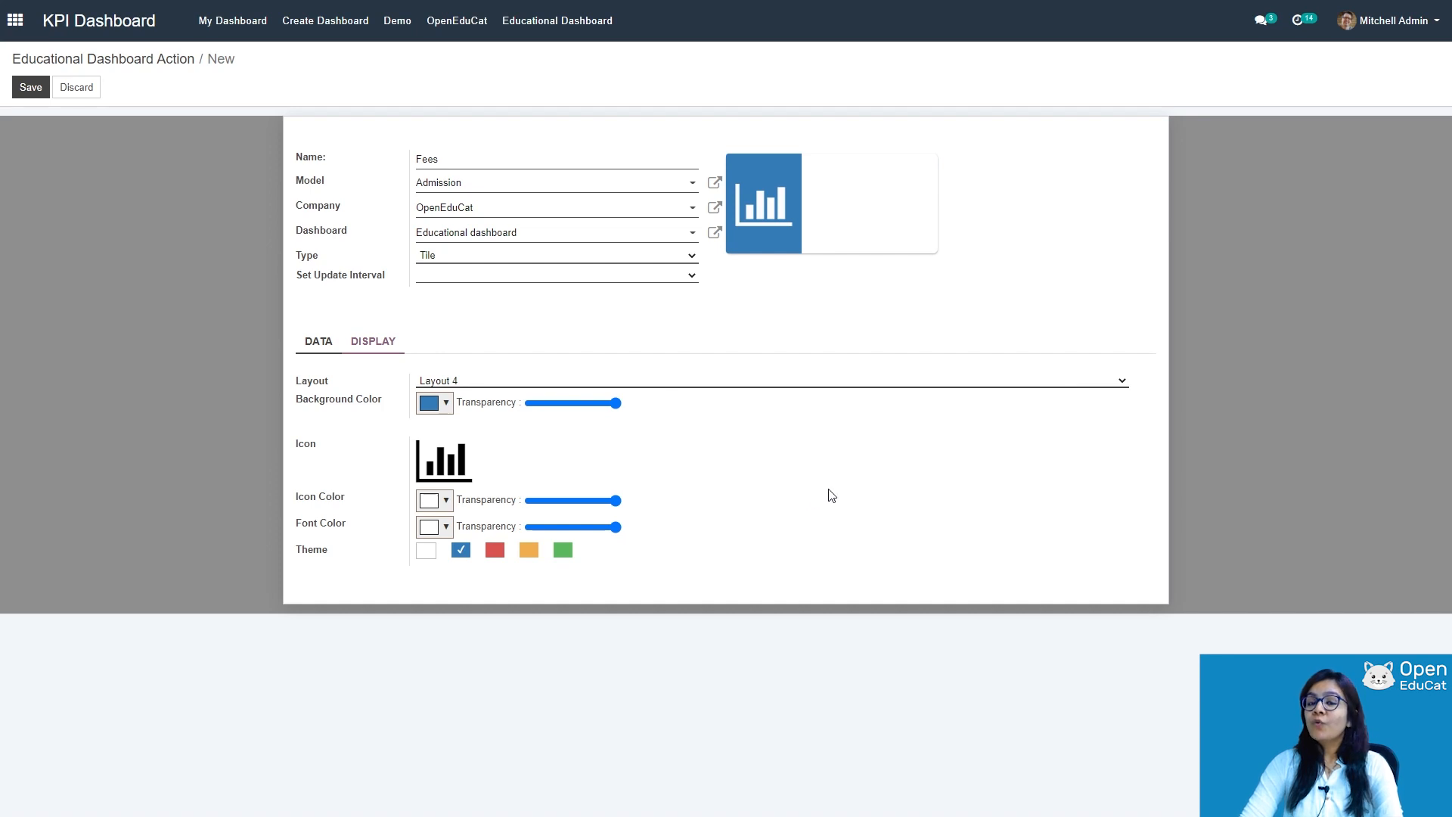
pyautogui.click(464, 394)
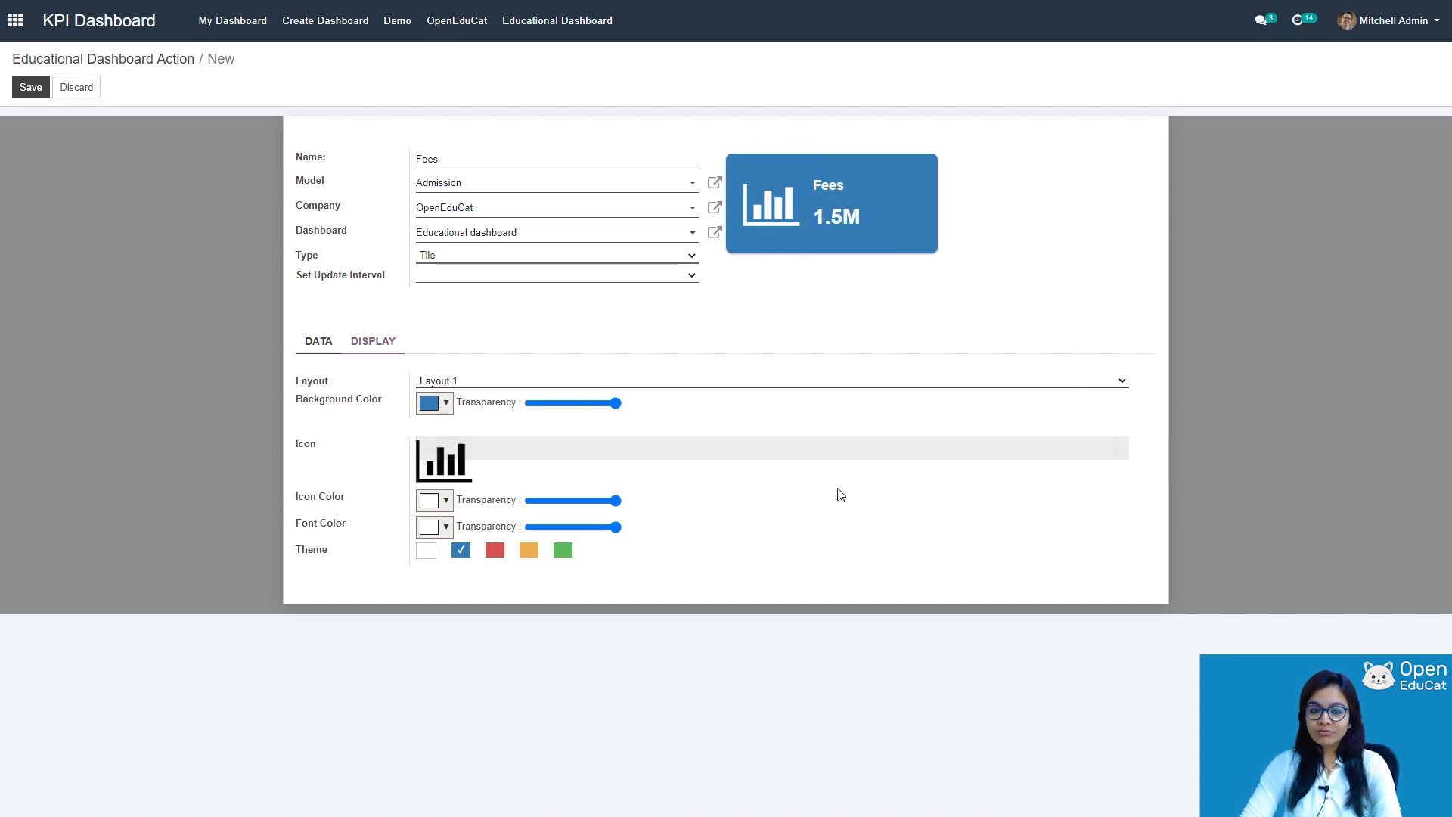
# - Try the red and orange themes on the Fees tile and switch back to the blue theme
pyautogui.click(495, 550)
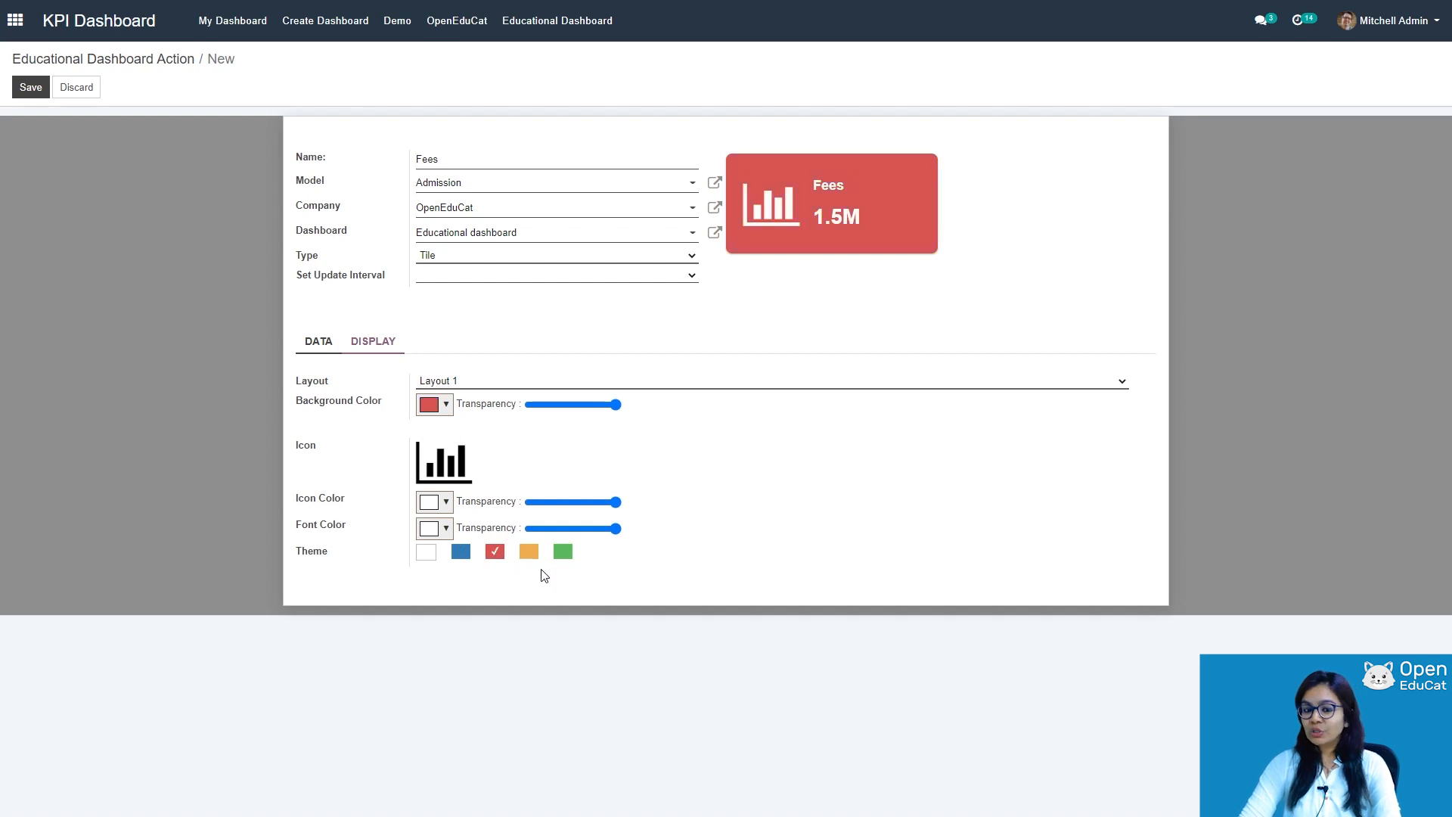
pyautogui.click(529, 554)
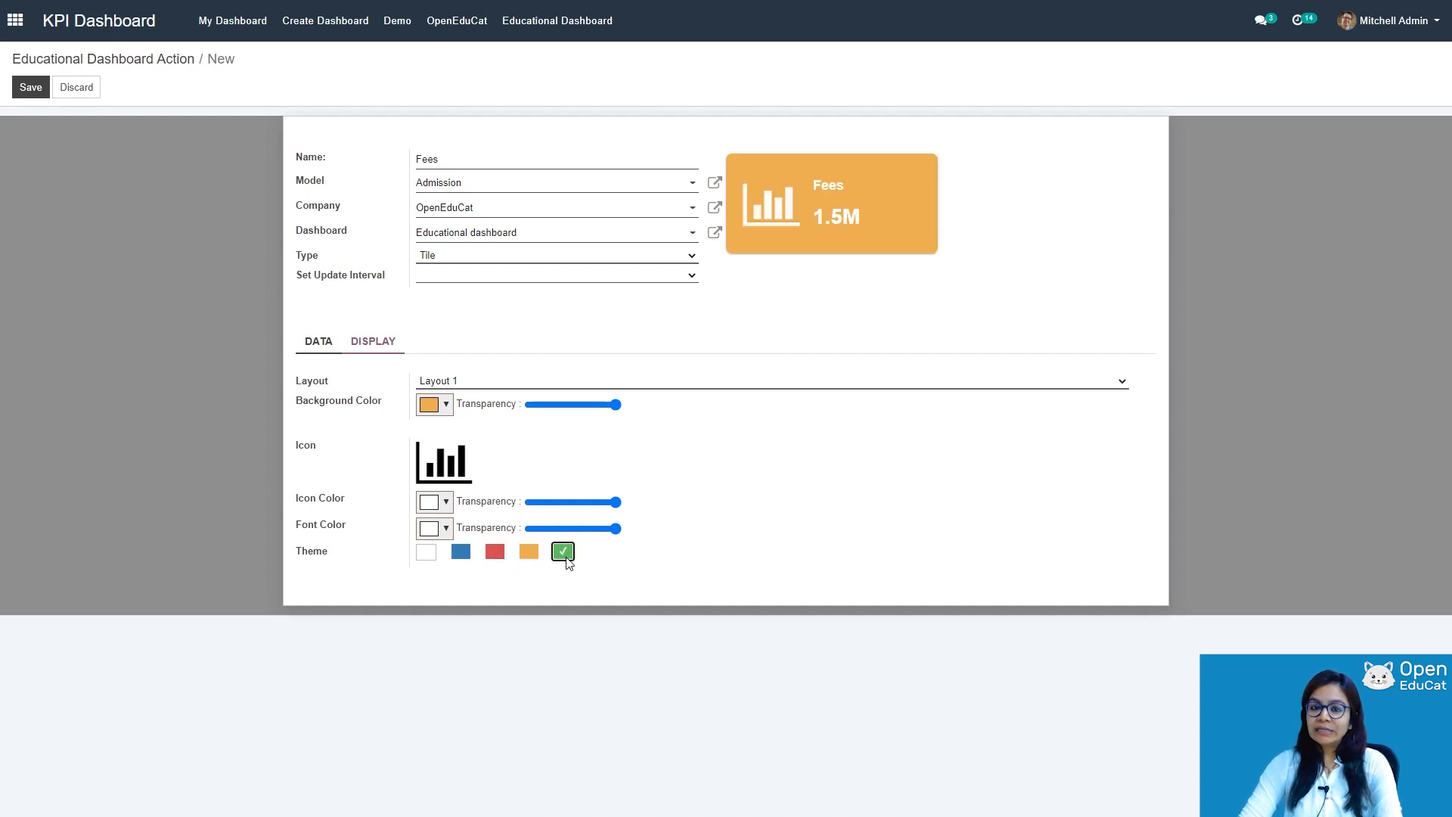
pyautogui.click(461, 553)
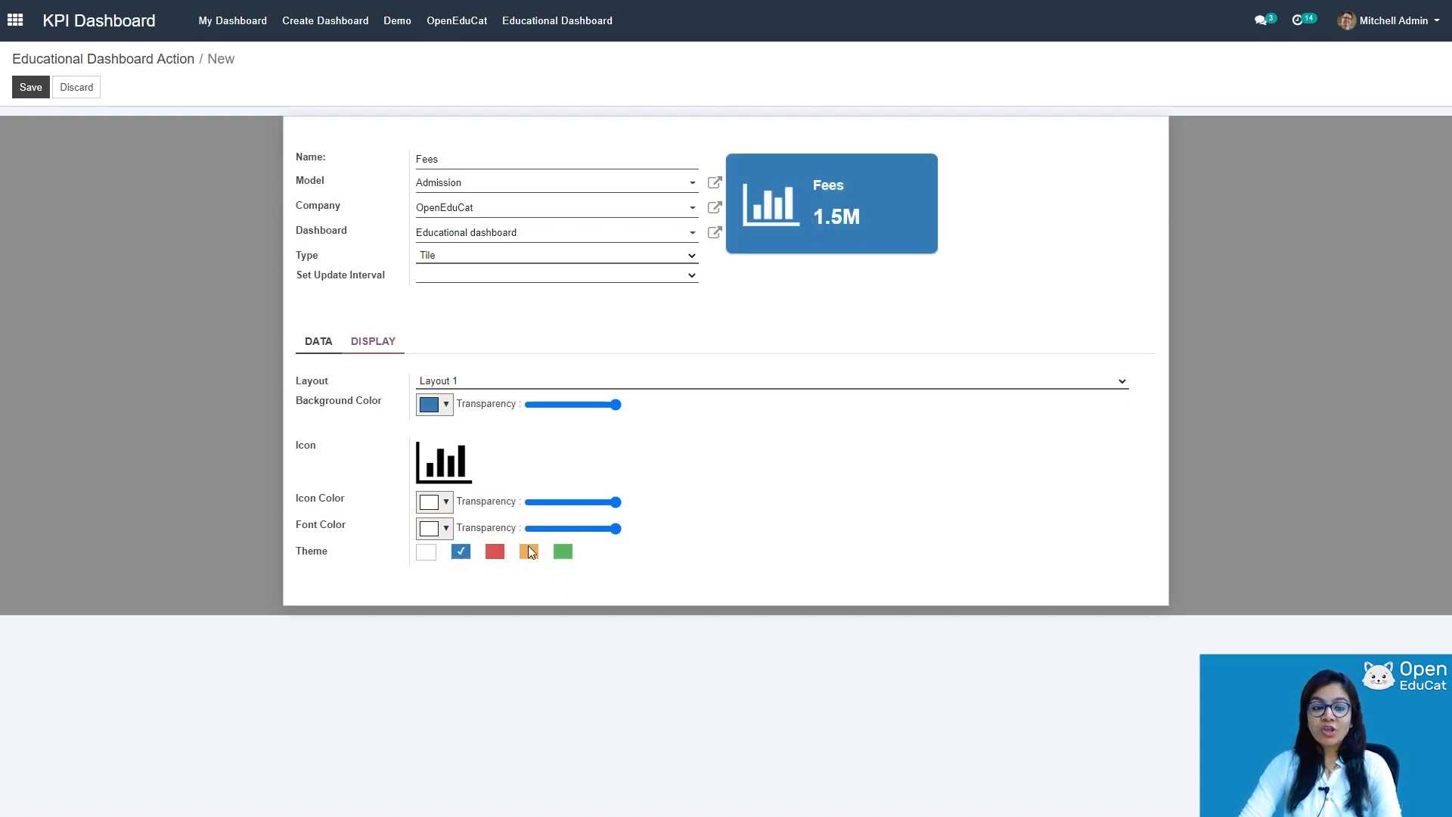
# - Save the Fees tile and start a KPI named "Admission" on the Educational dashboard
pyautogui.click(31, 87)
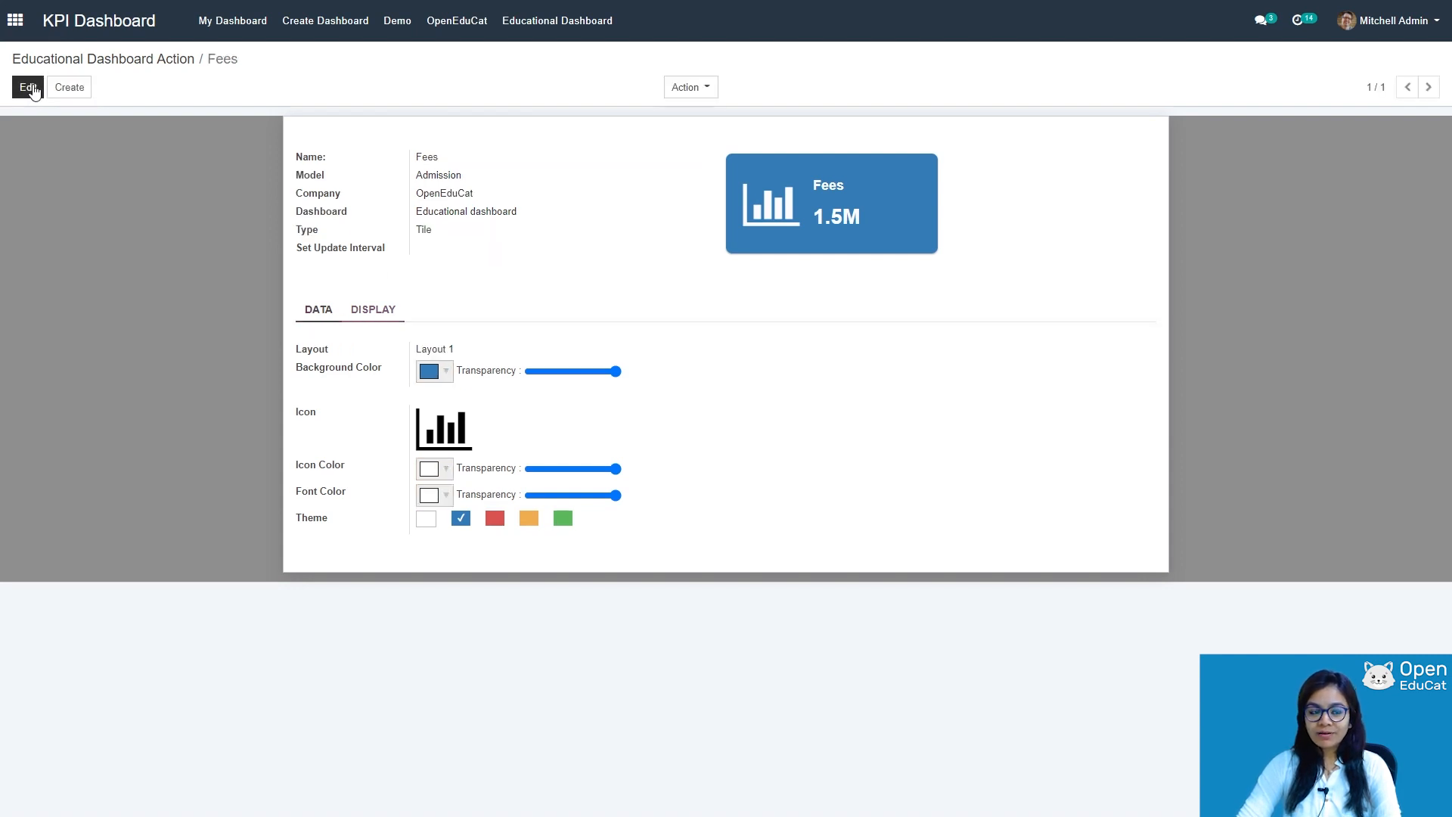
pyautogui.click(559, 21)
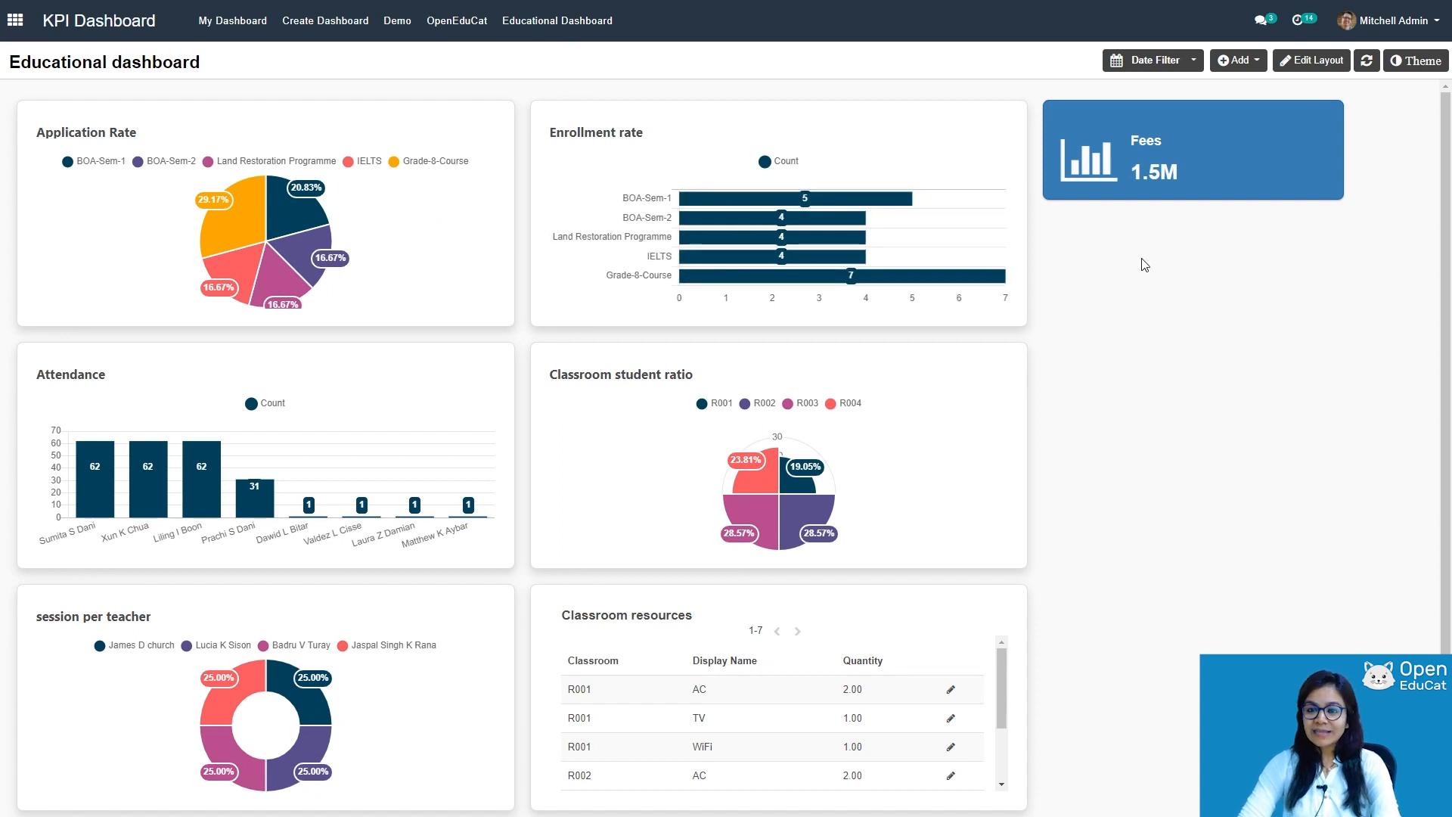
pyautogui.click(1246, 60)
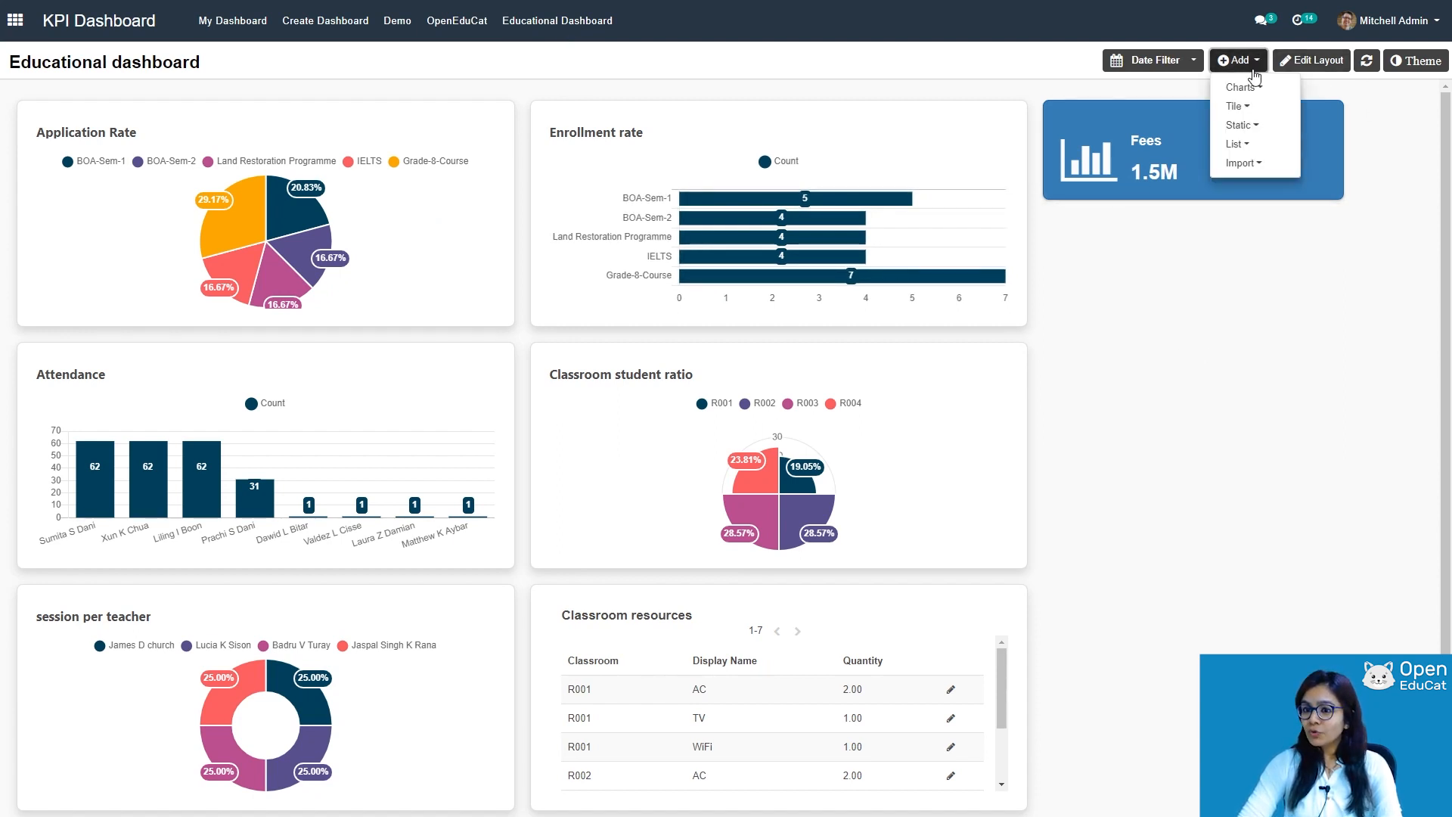
pyautogui.click(1269, 108)
pyautogui.click(1272, 106)
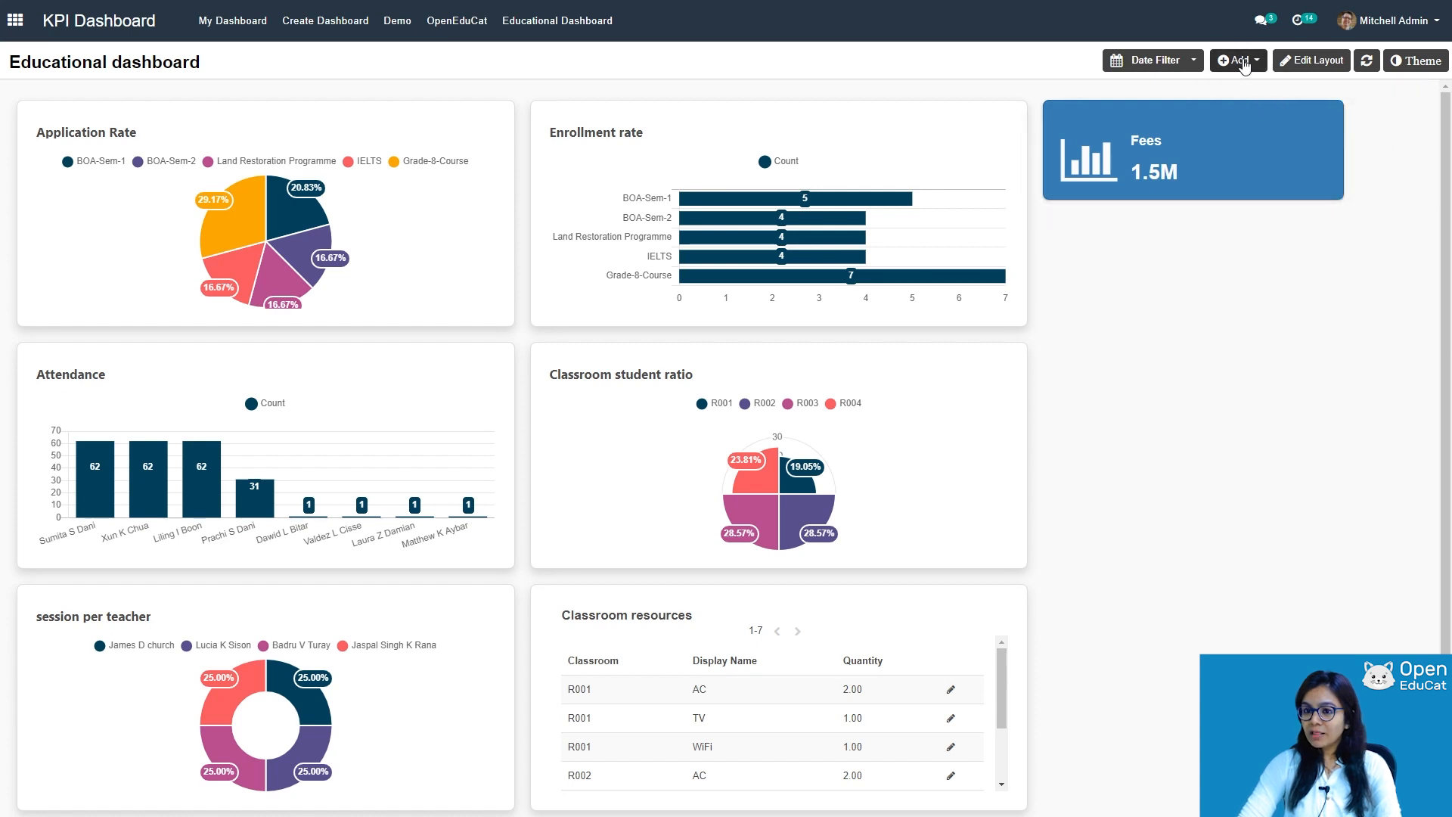
pyautogui.click(1242, 62)
pyautogui.moveTo(1248, 103)
pyautogui.click(1239, 131)
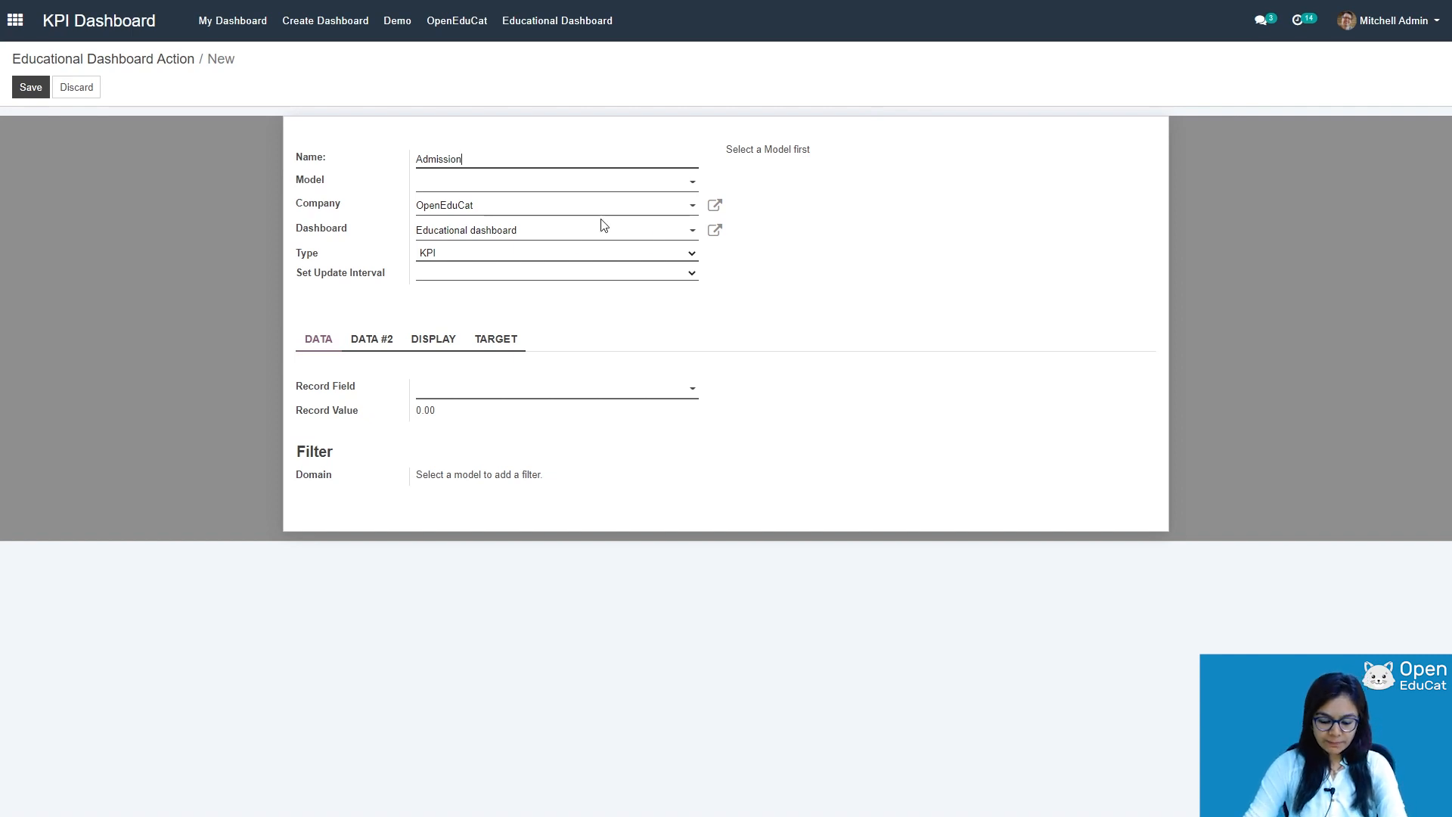
# - Base the Admission KPI on the Admission model with the Count record type
pyautogui.click(460, 183)
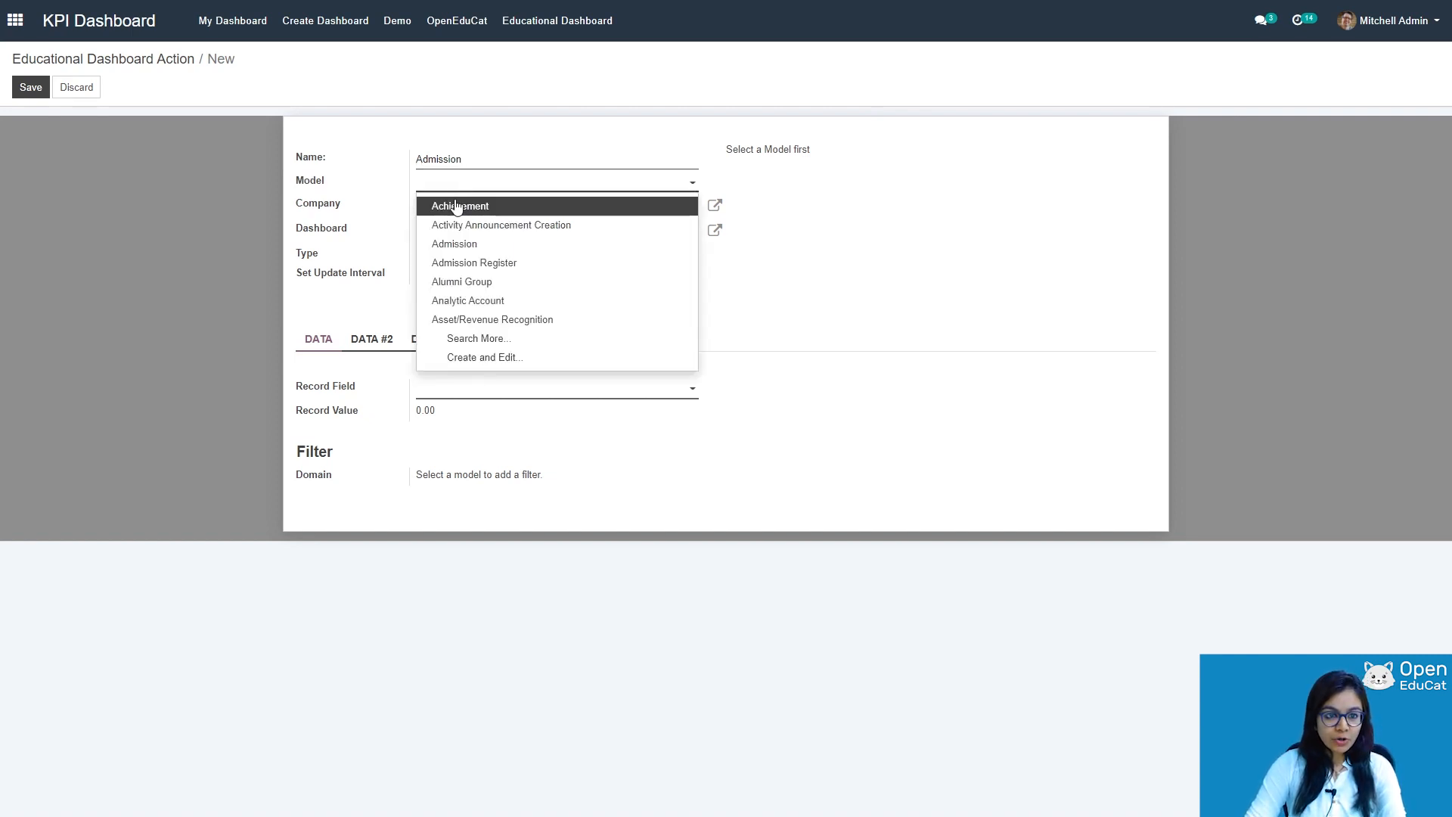
pyautogui.write('adm')
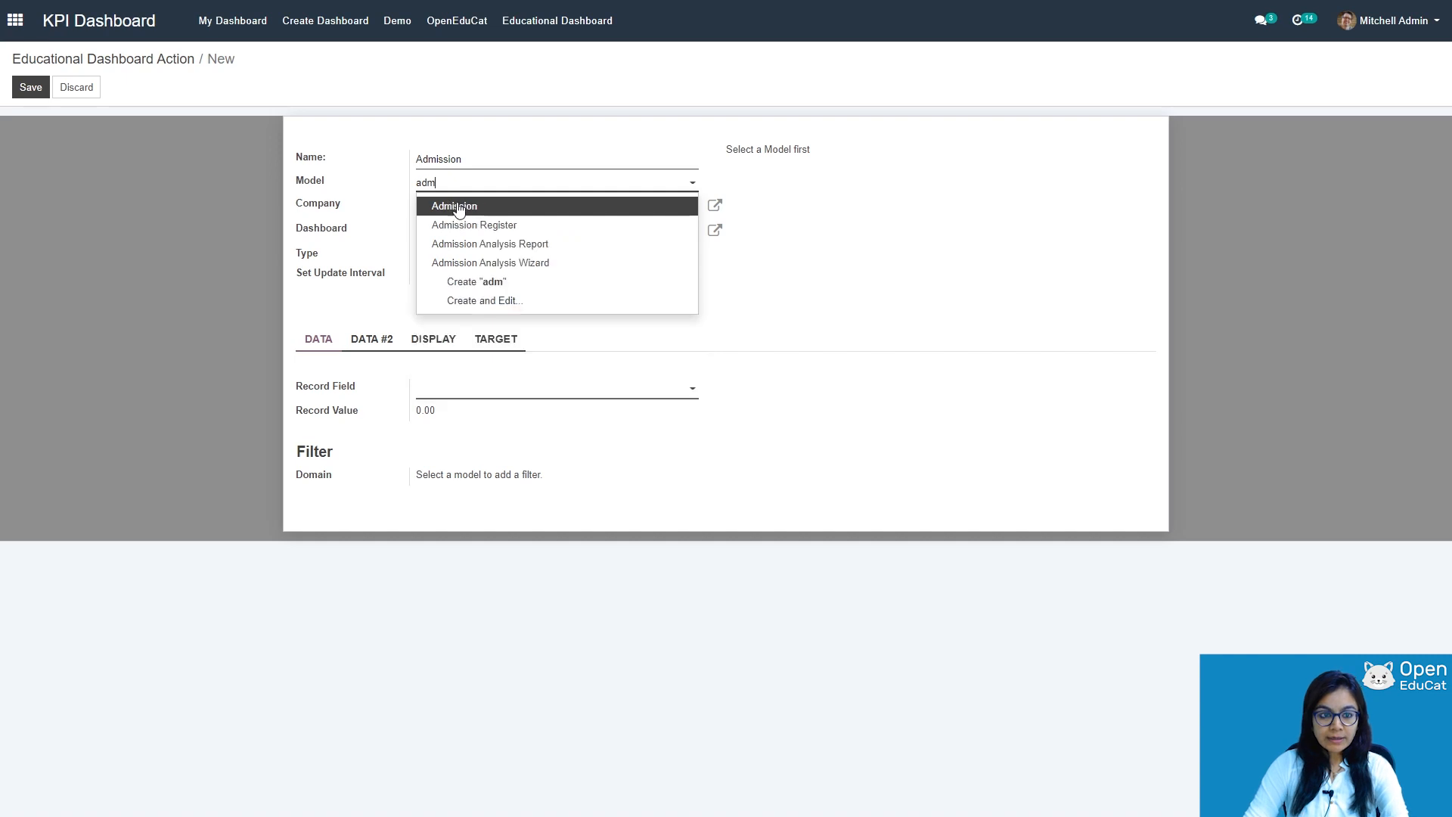
pyautogui.click(458, 206)
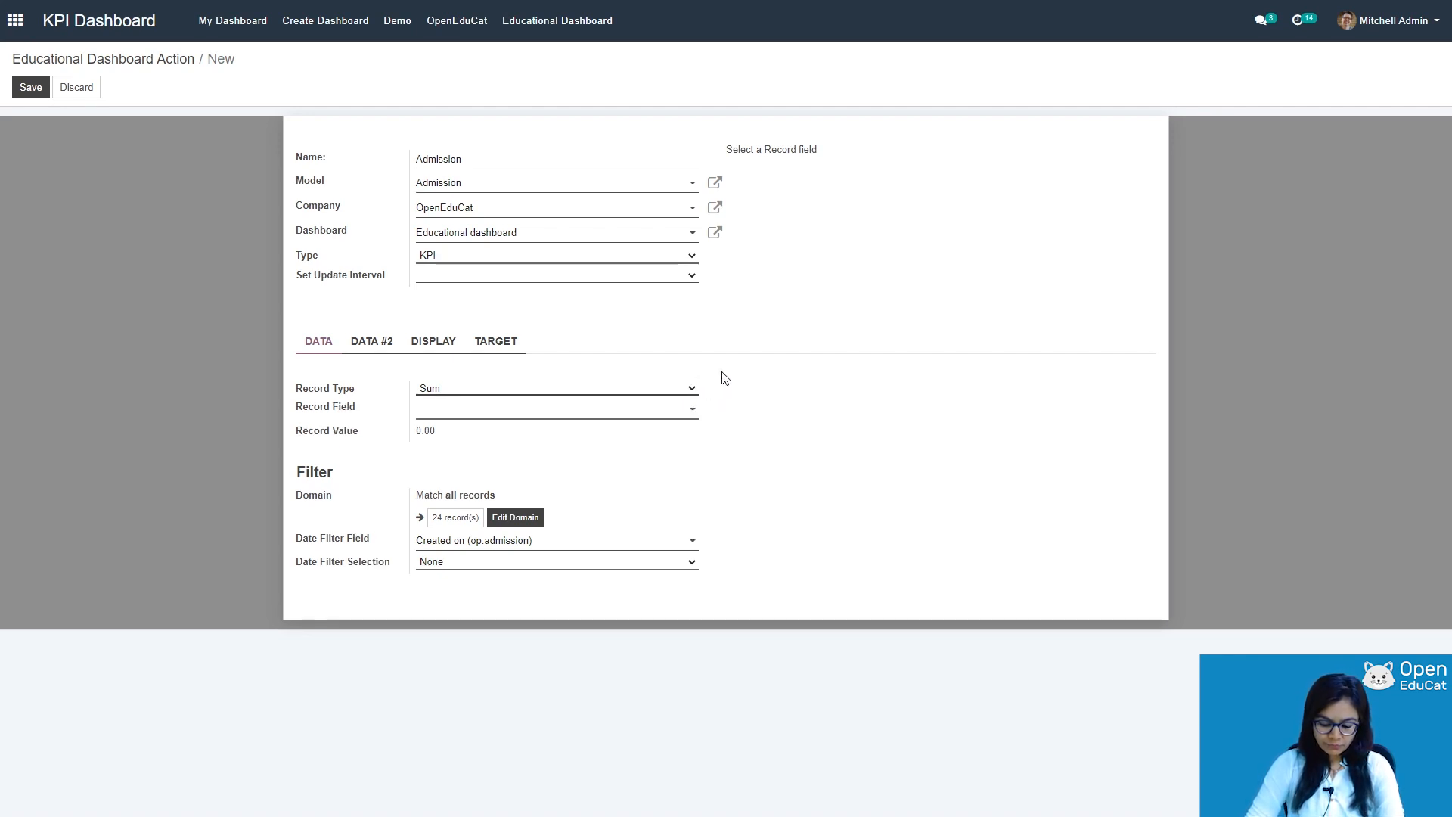
pyautogui.click(469, 410)
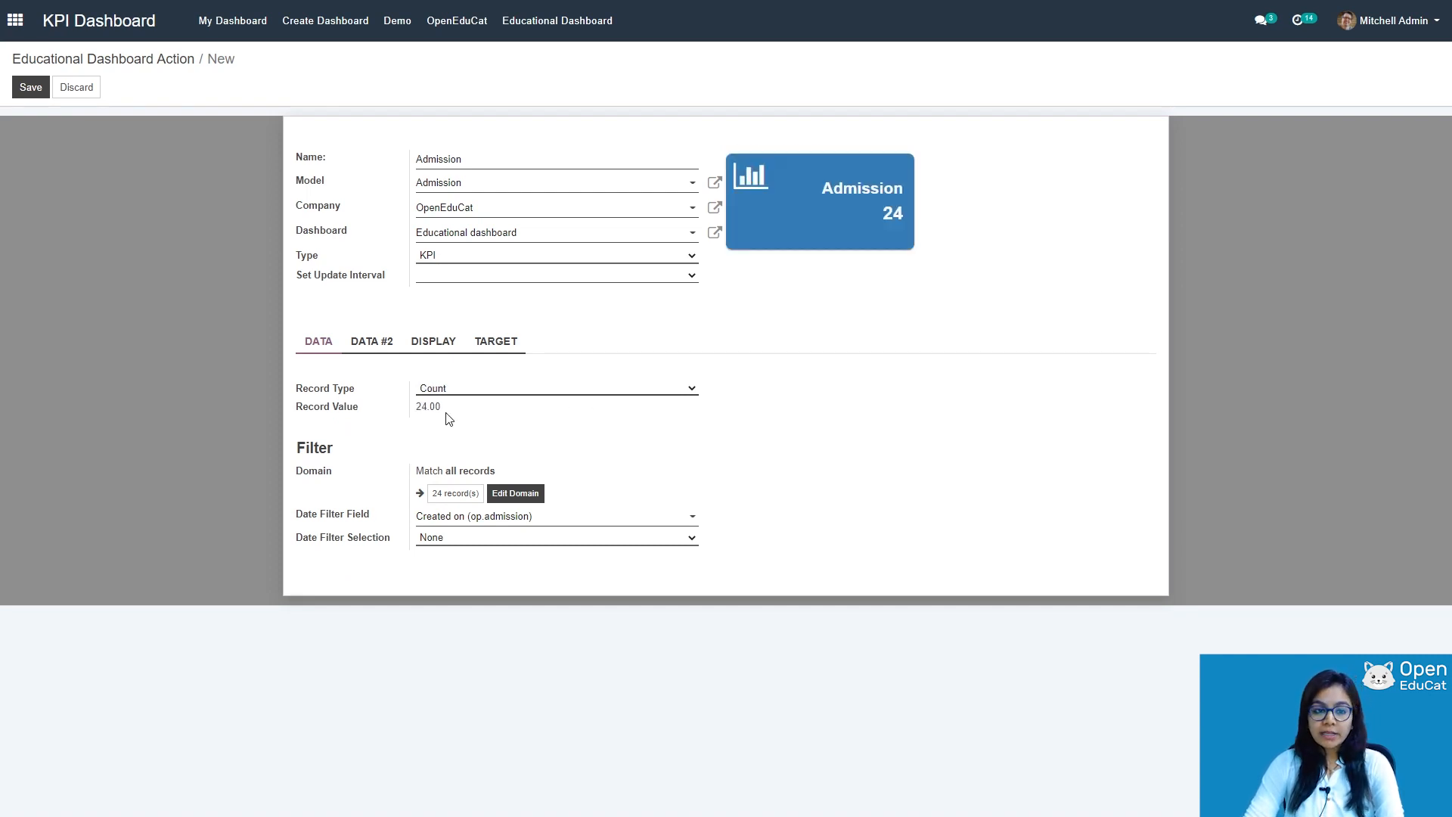
# - Enable a standard target of 50 with the Progress Bar view for the Admission KPI and save it
pyautogui.click(507, 344)
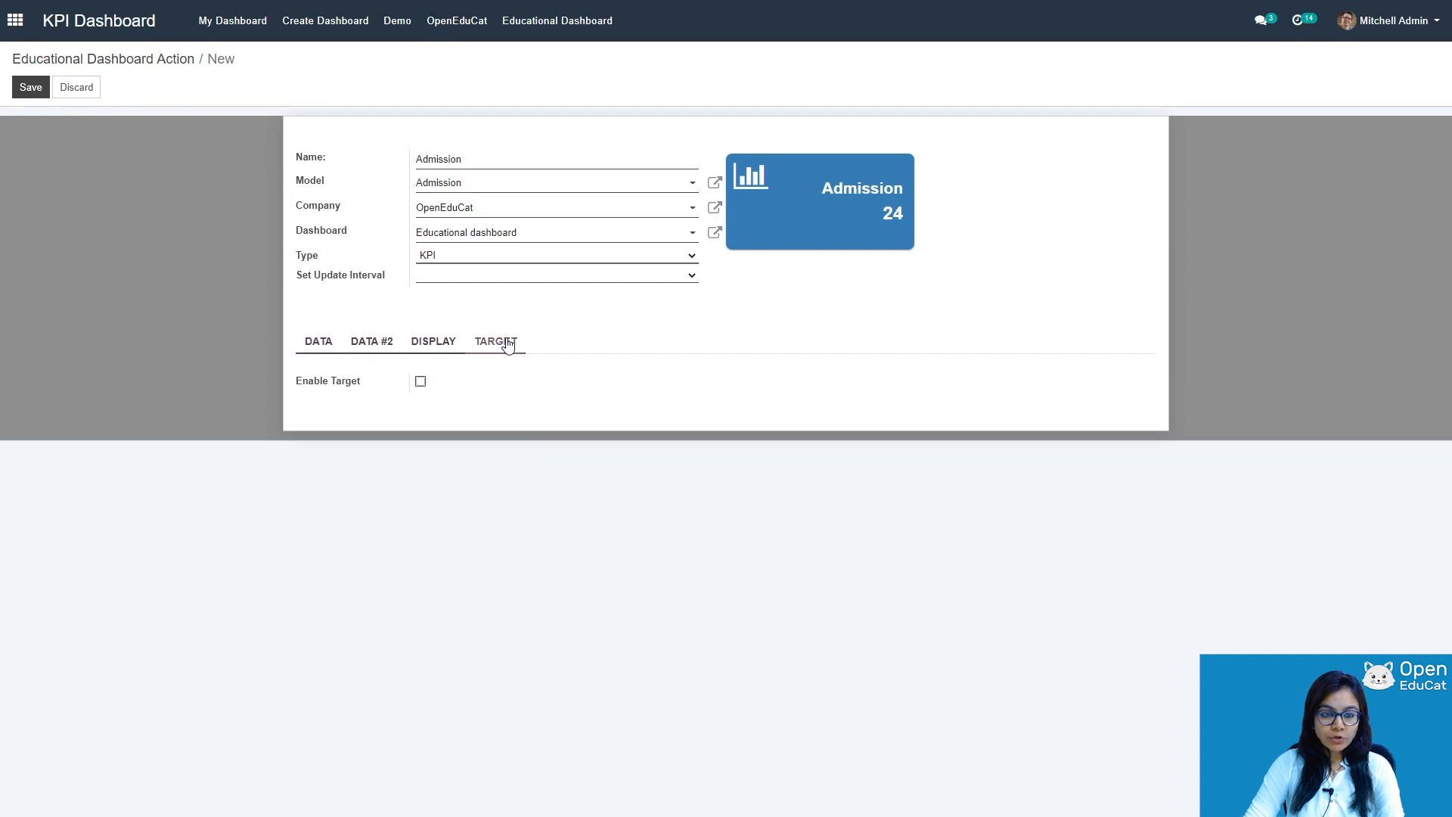
pyautogui.click(422, 384)
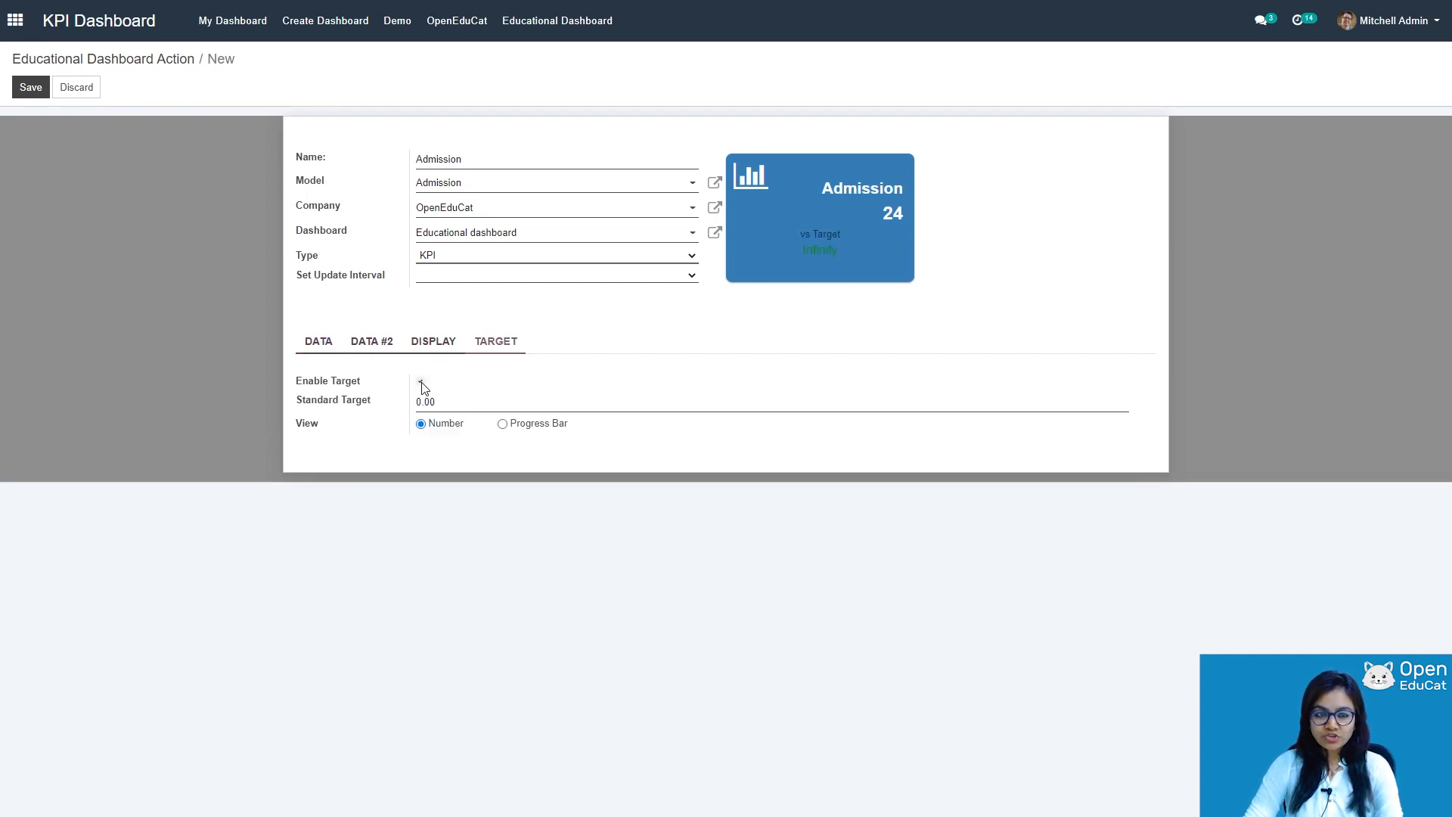
pyautogui.click(452, 402)
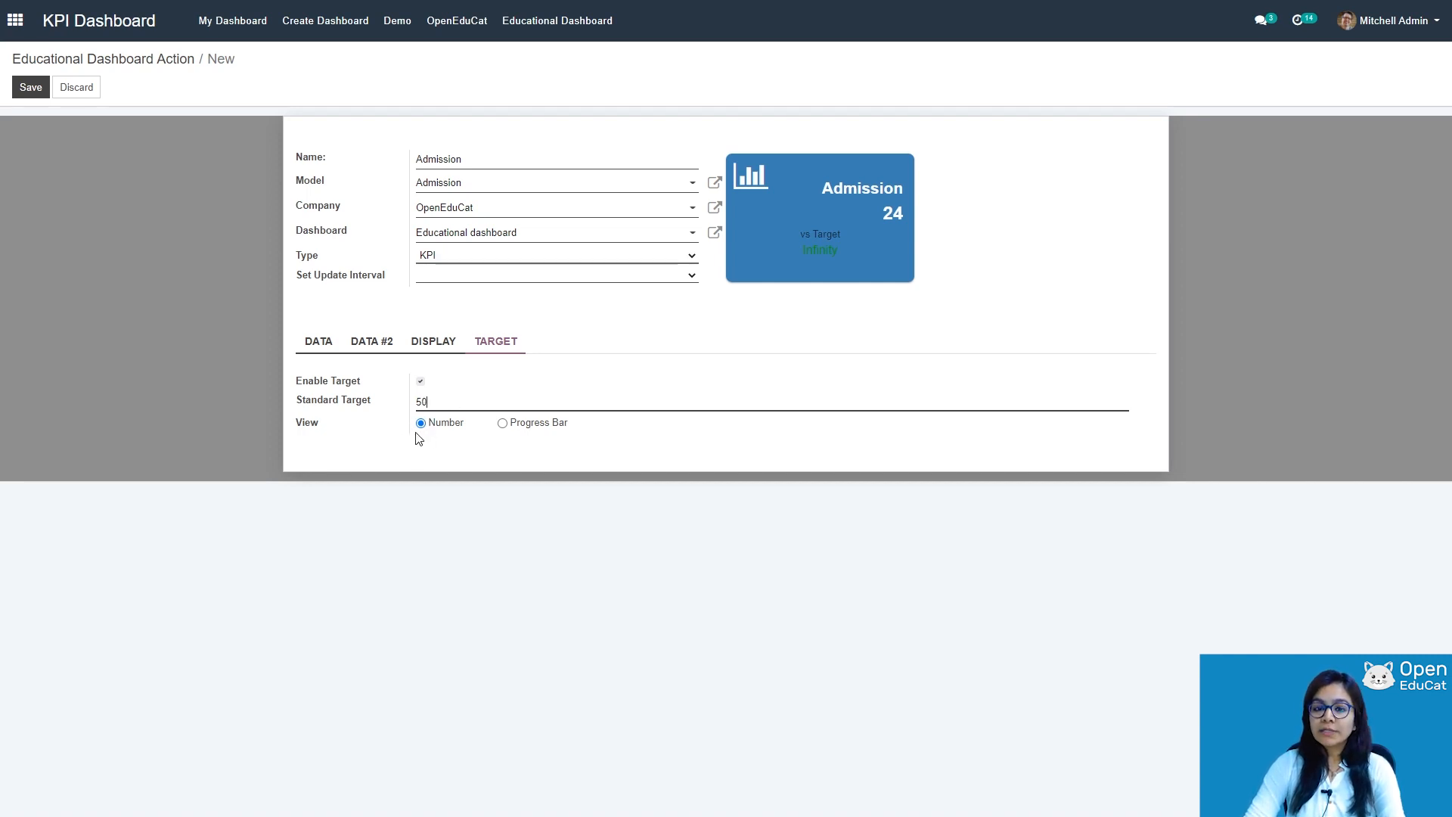
pyautogui.click(502, 425)
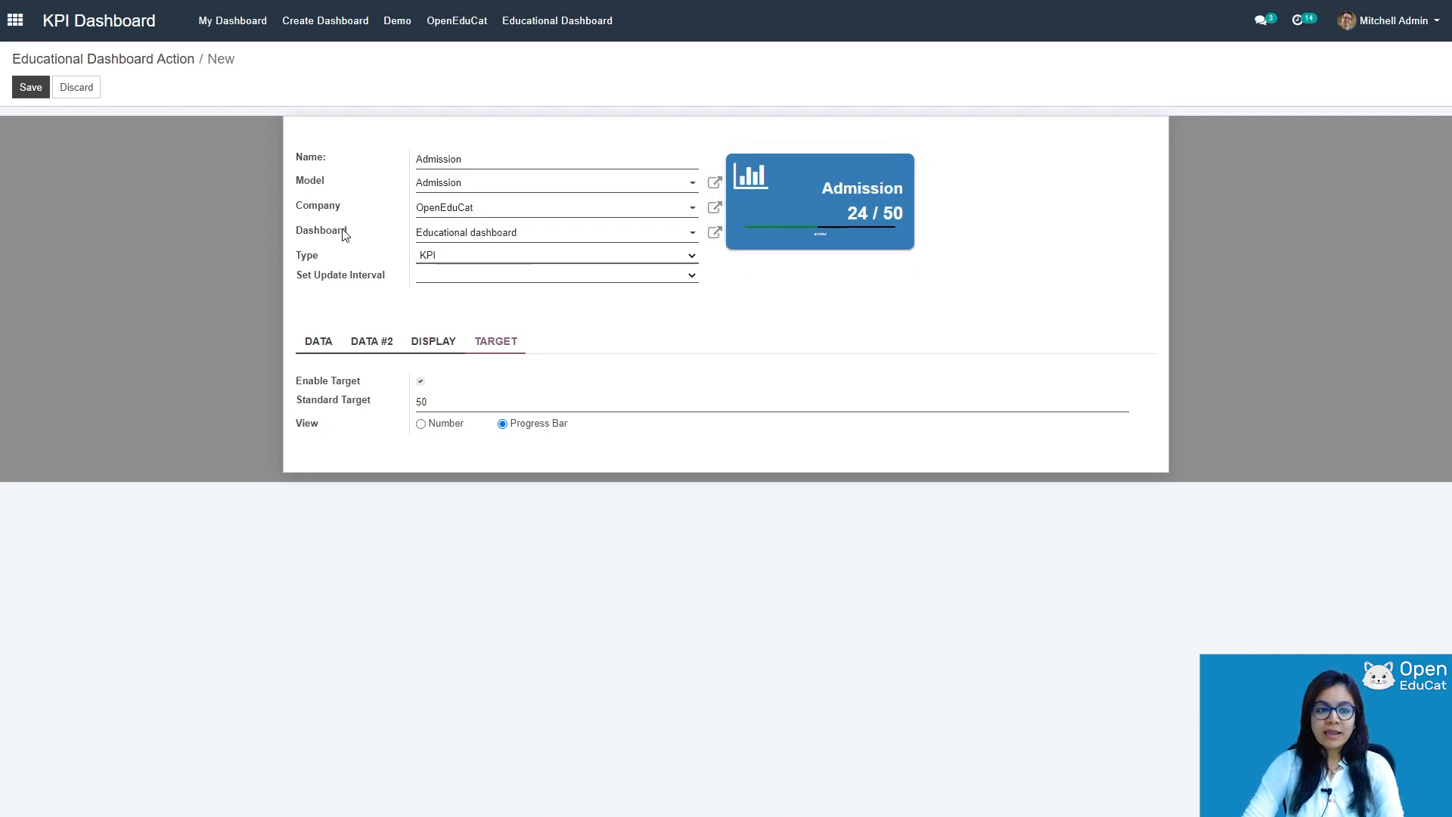
pyautogui.click(31, 88)
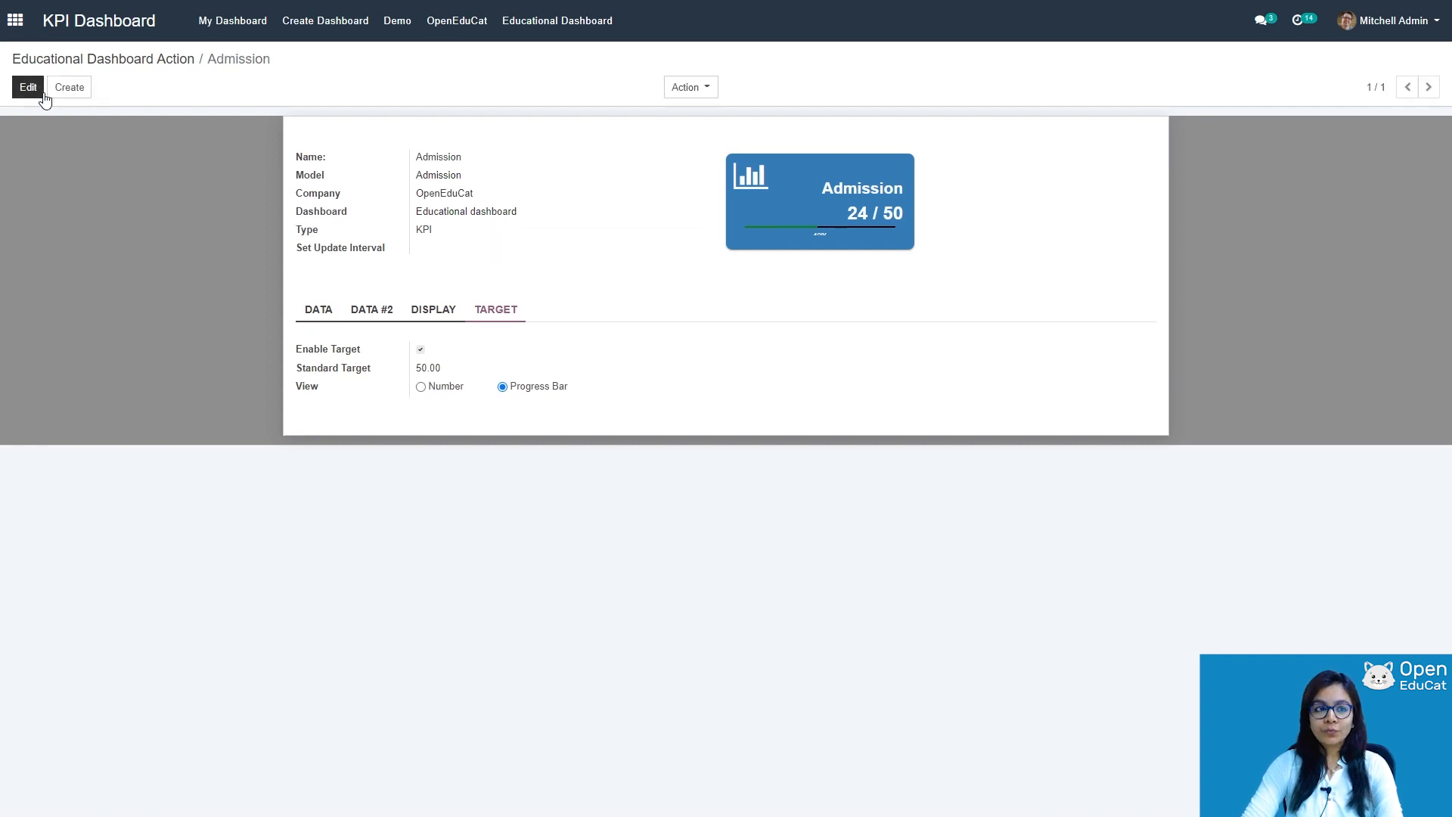
# - Return to the Educational dashboard and start a static text item named "Course"
pyautogui.click(561, 21)
pyautogui.moveTo(1171, 242)
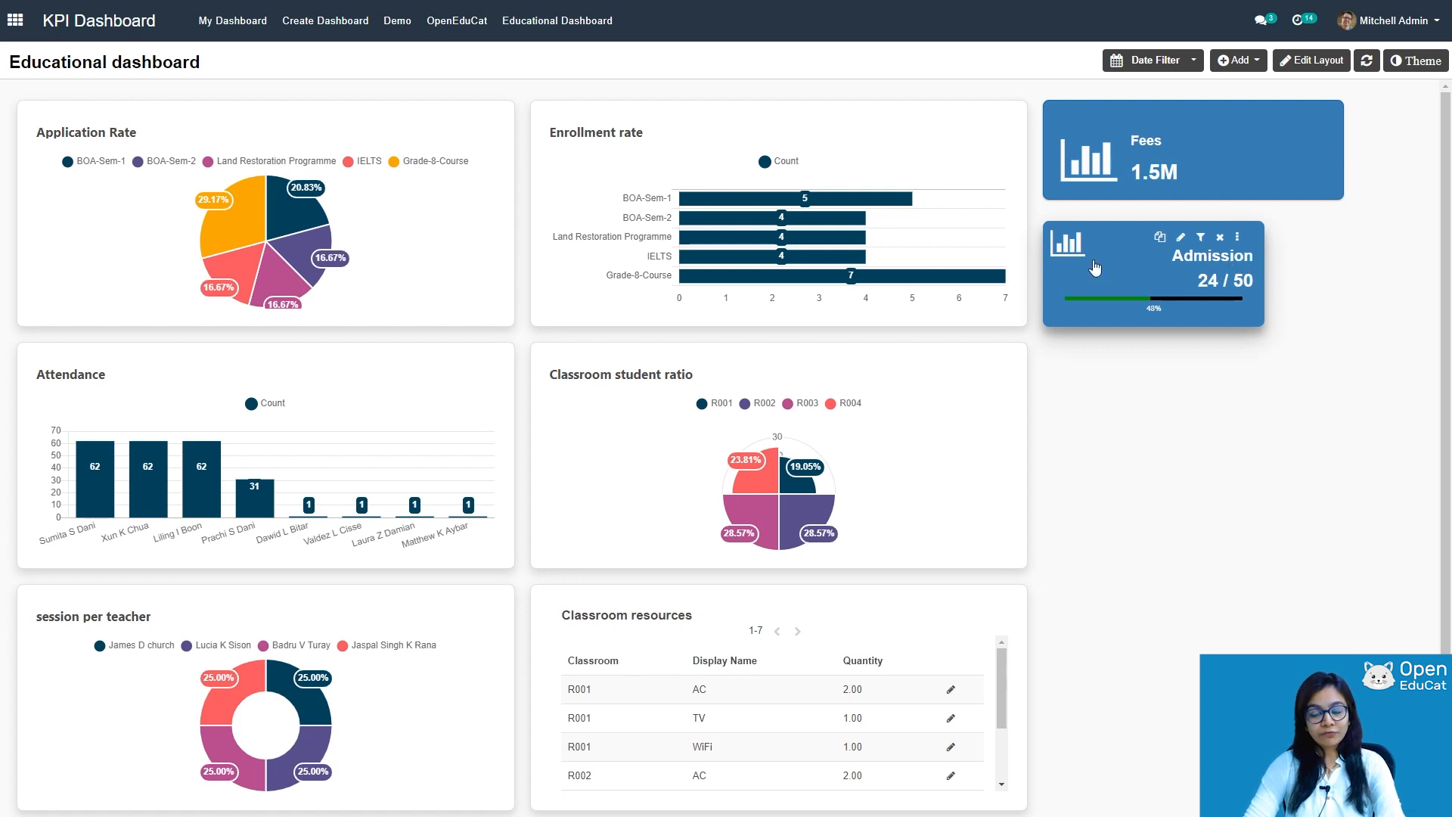
pyautogui.click(1251, 60)
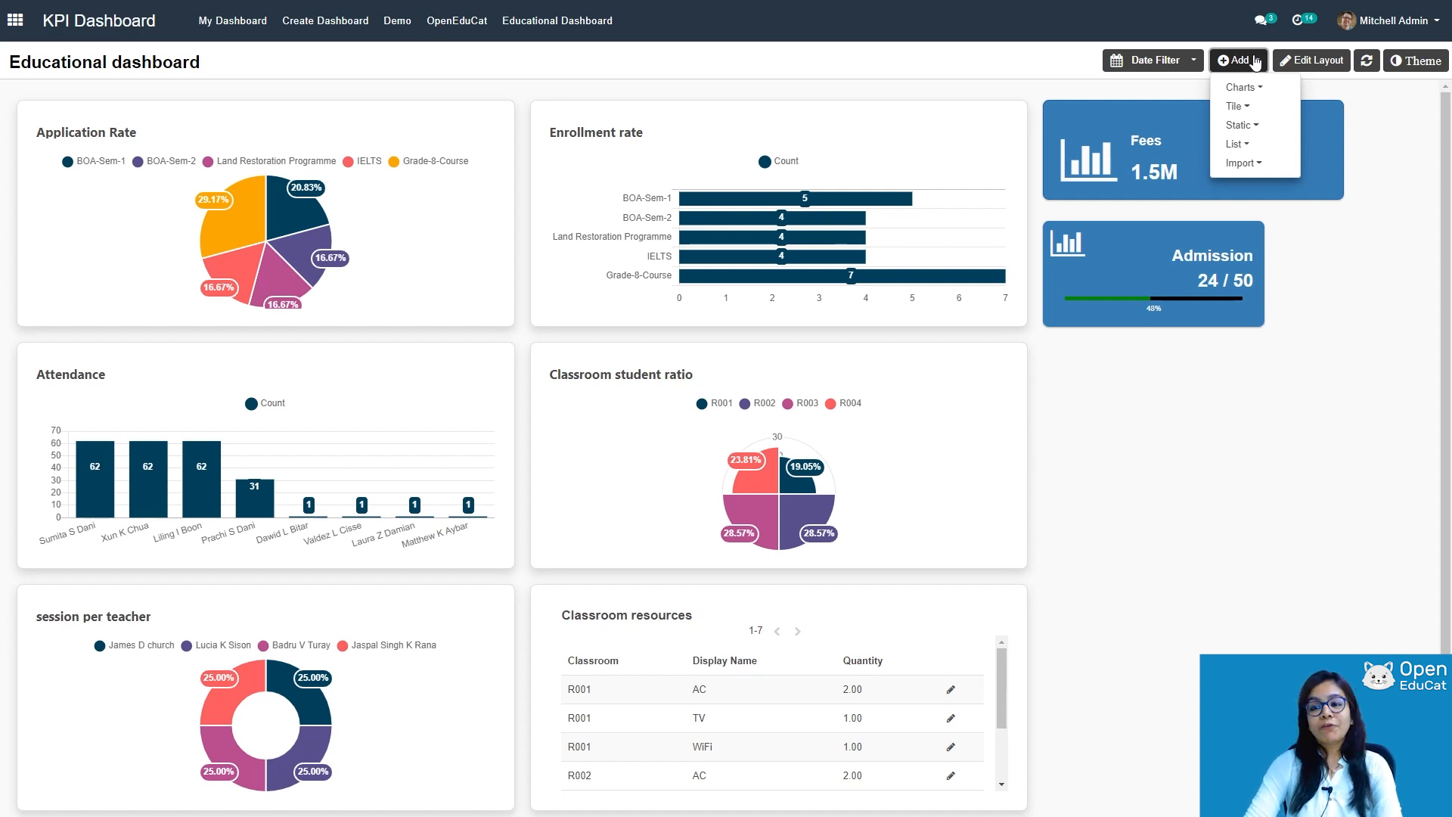
pyautogui.moveTo(1256, 127)
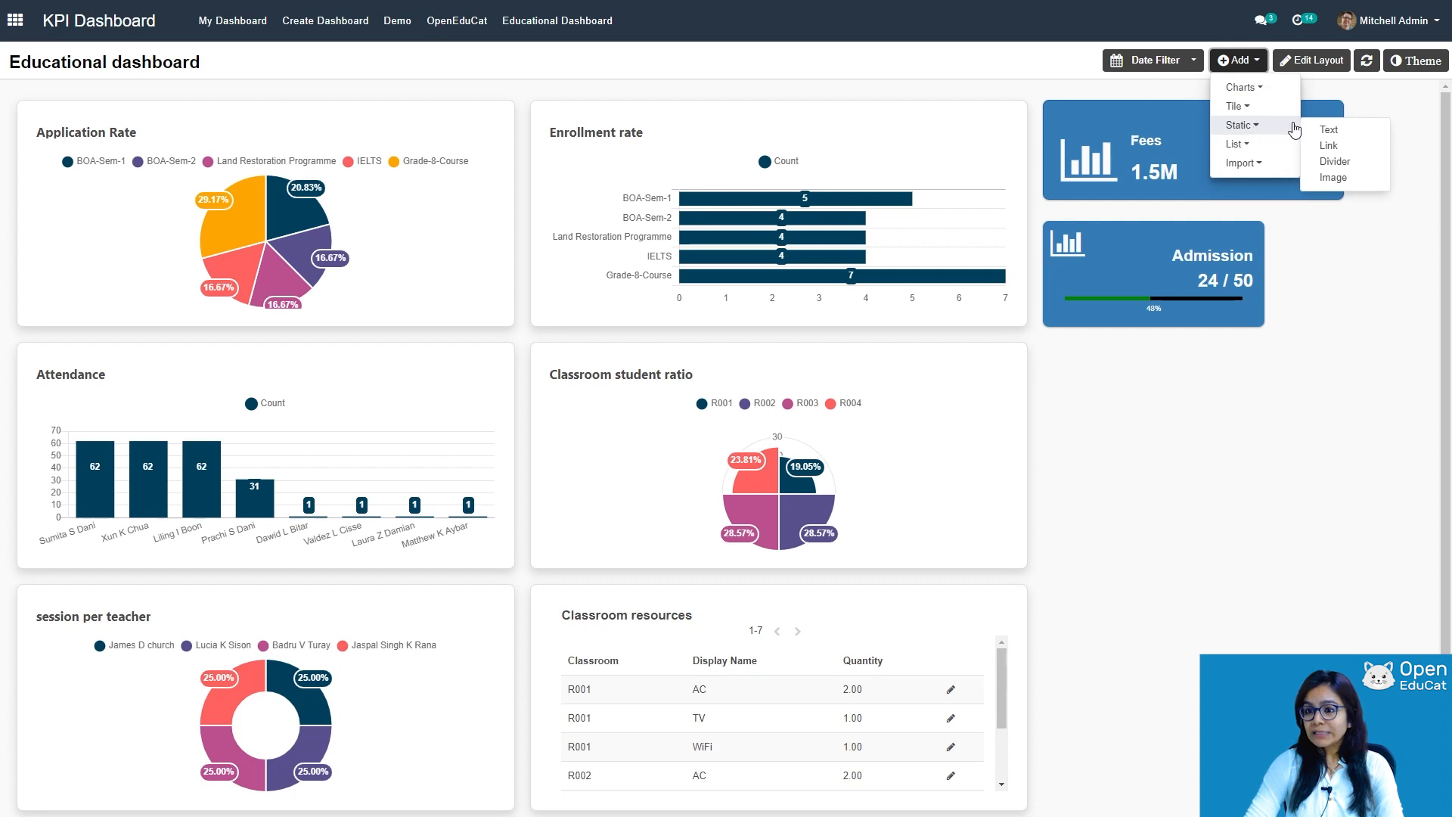
pyautogui.click(1329, 133)
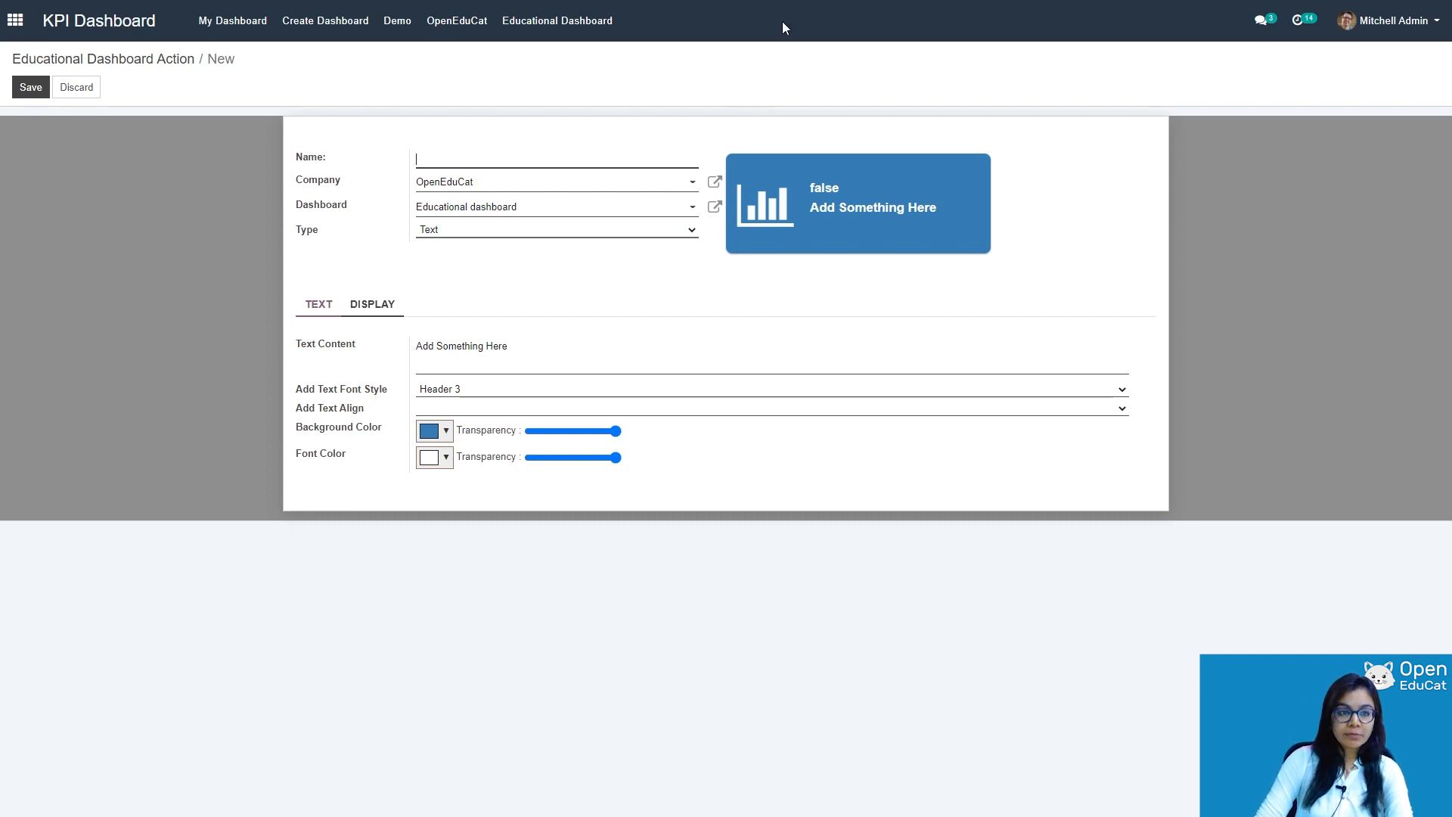
pyautogui.write('Cou')
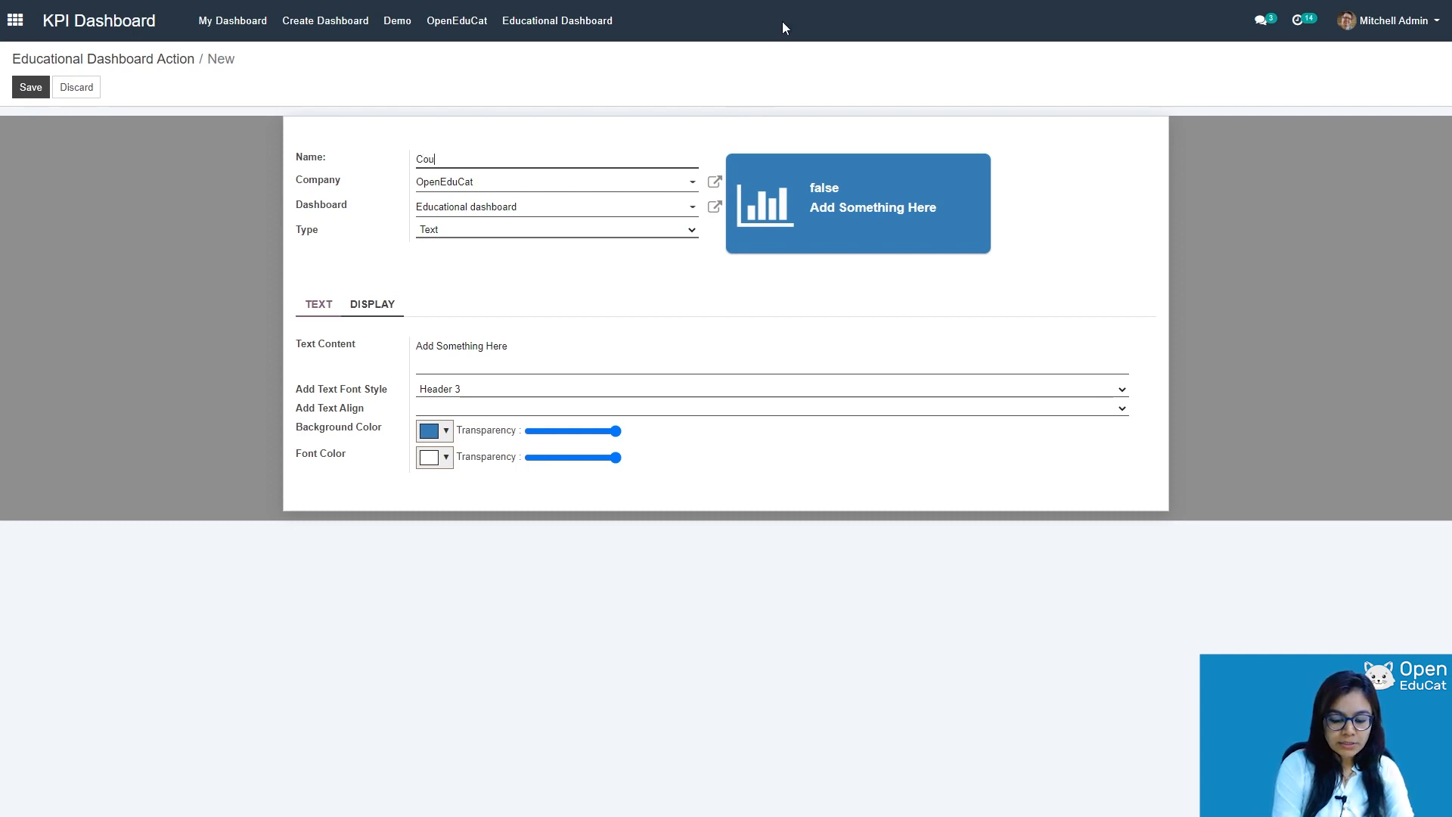
pyautogui.write('rse')
pyautogui.press('Tab')
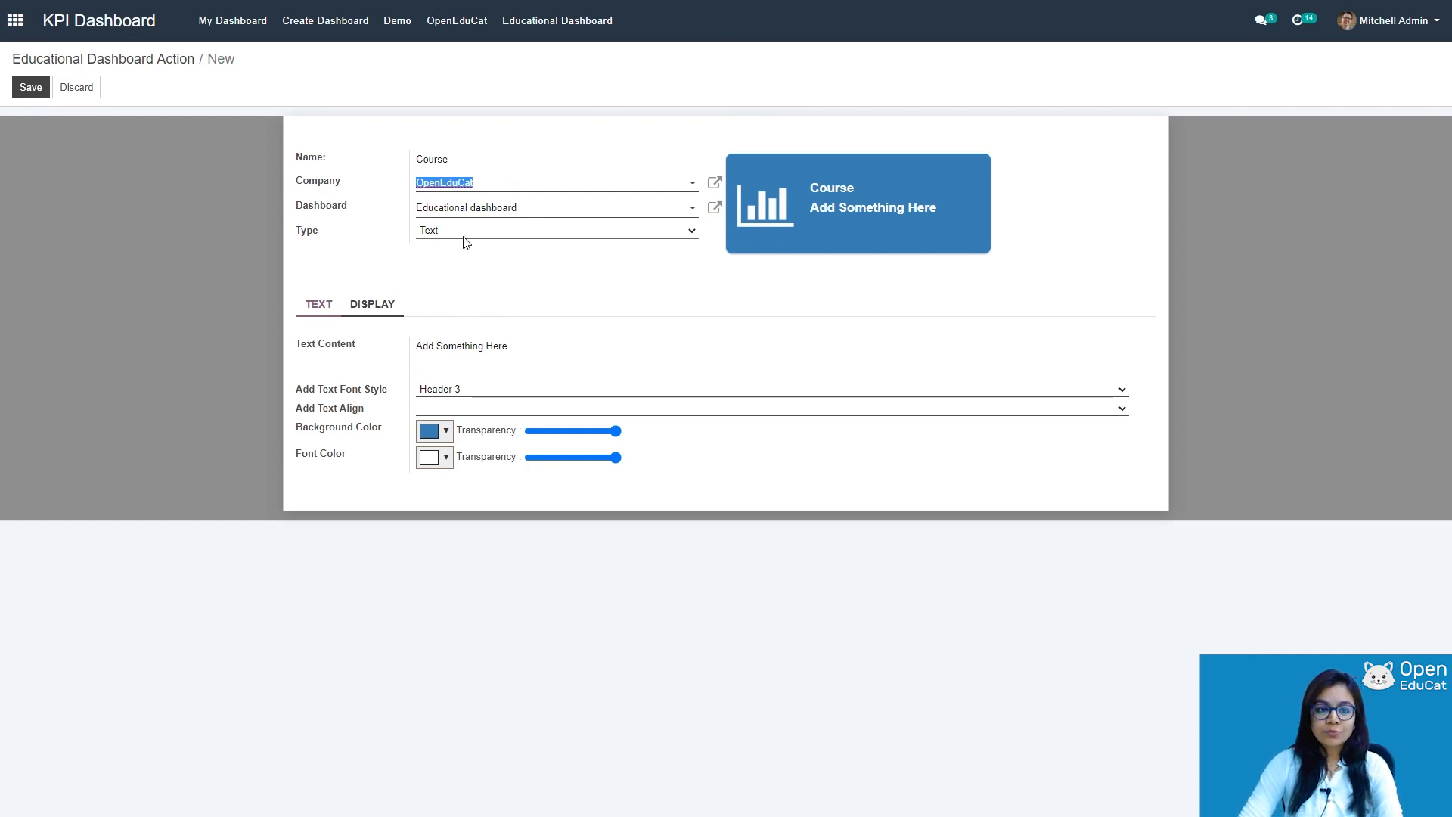
# - Set the Course text item's content to "Openeducat", save it and return to the Educational dashboard
pyautogui.moveTo(527, 344); pyautogui.dragTo(366, 333)
pyautogui.press('BackSpace')
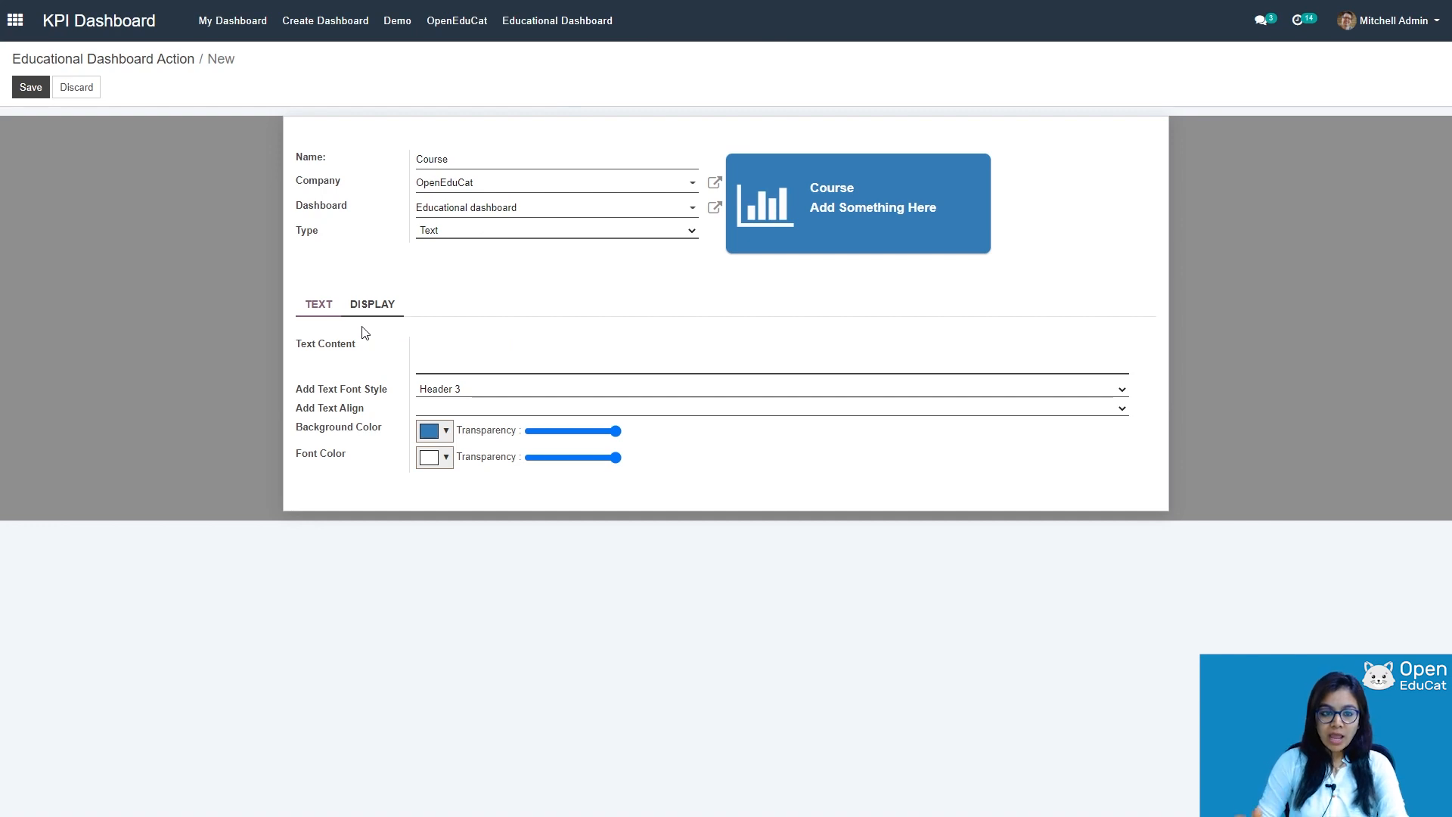
pyautogui.write('Openeducat')
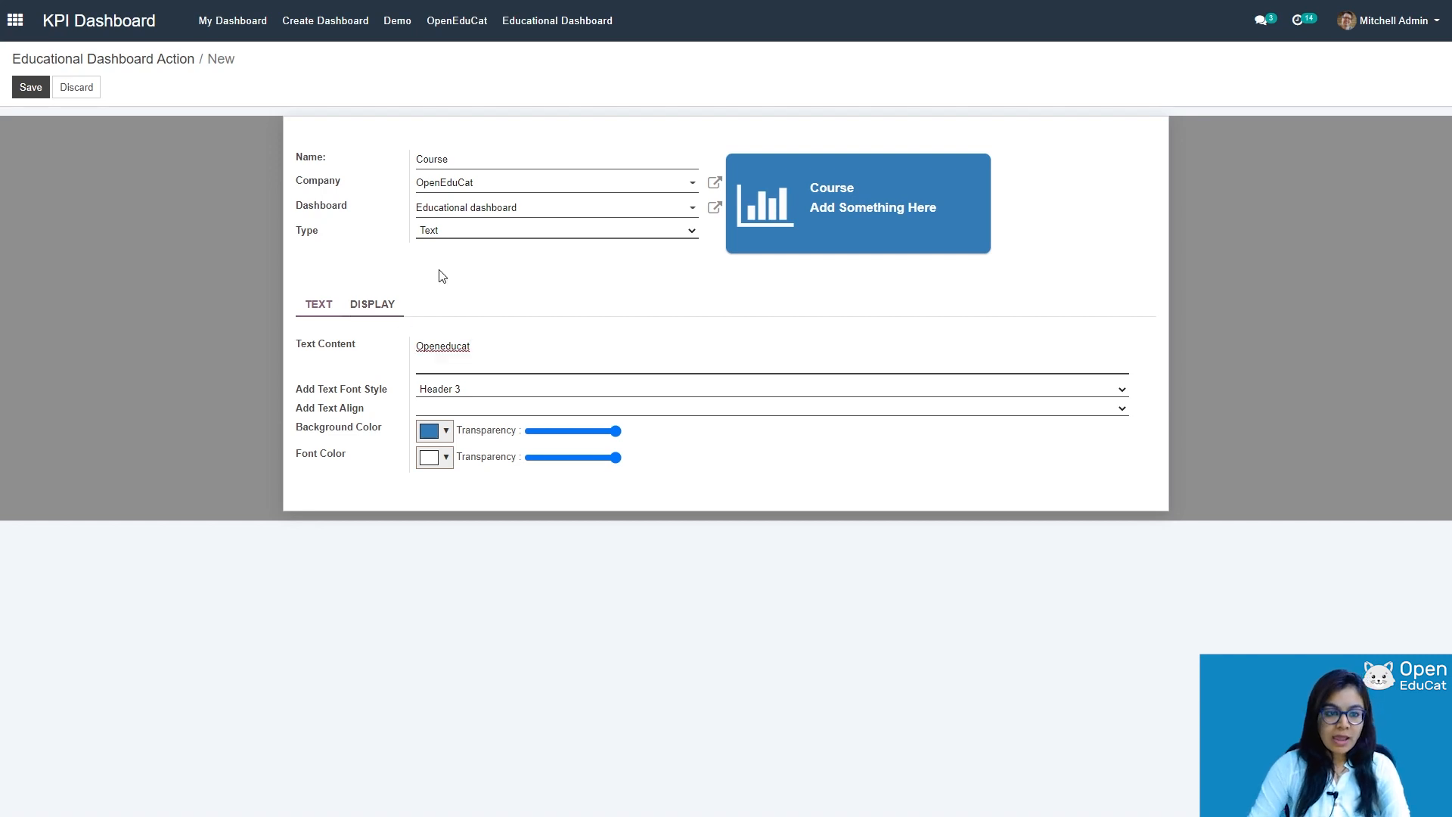
pyautogui.click(30, 87)
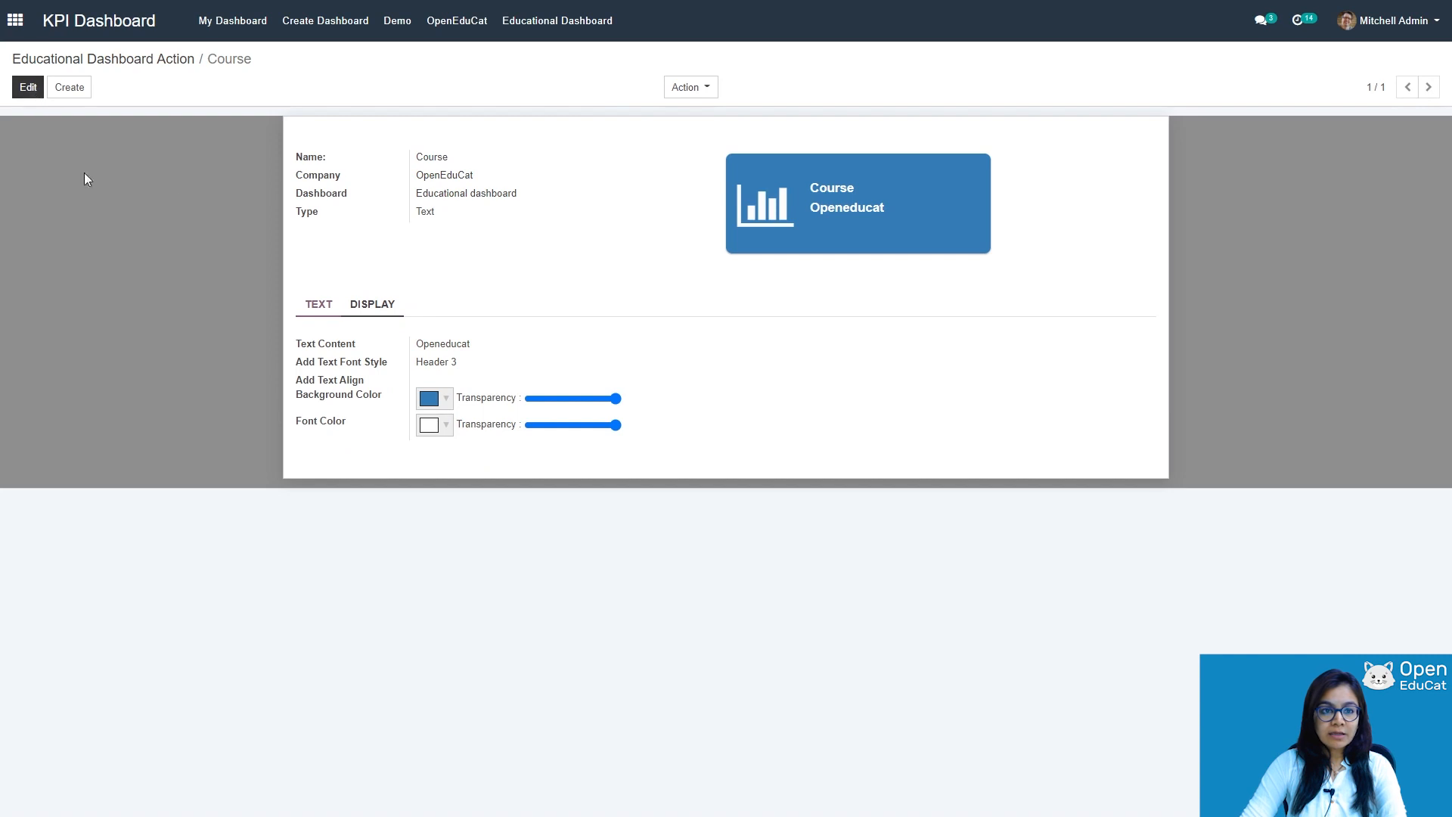
pyautogui.click(562, 20)
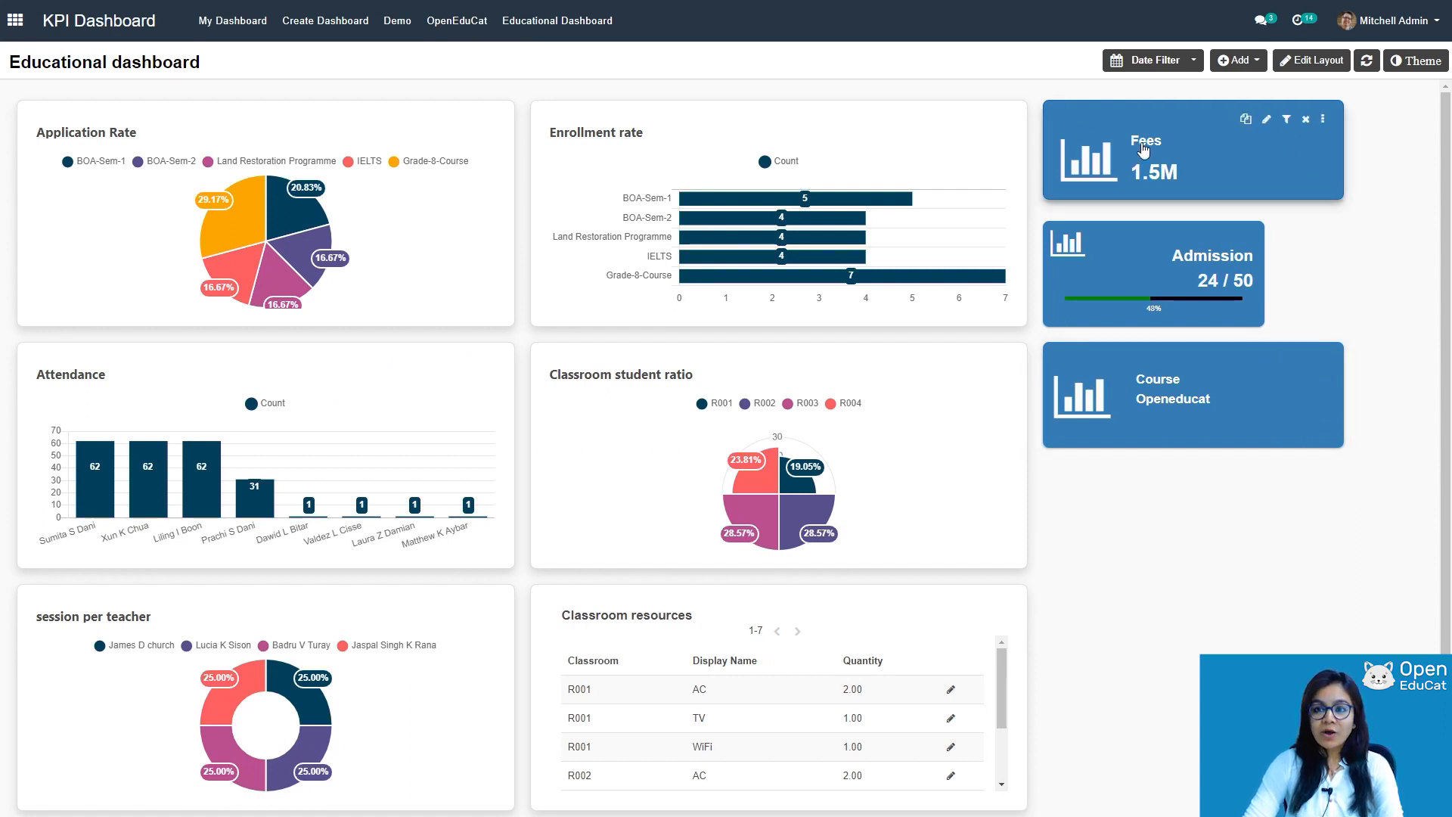
pyautogui.click(1259, 62)
pyautogui.moveTo(1258, 144)
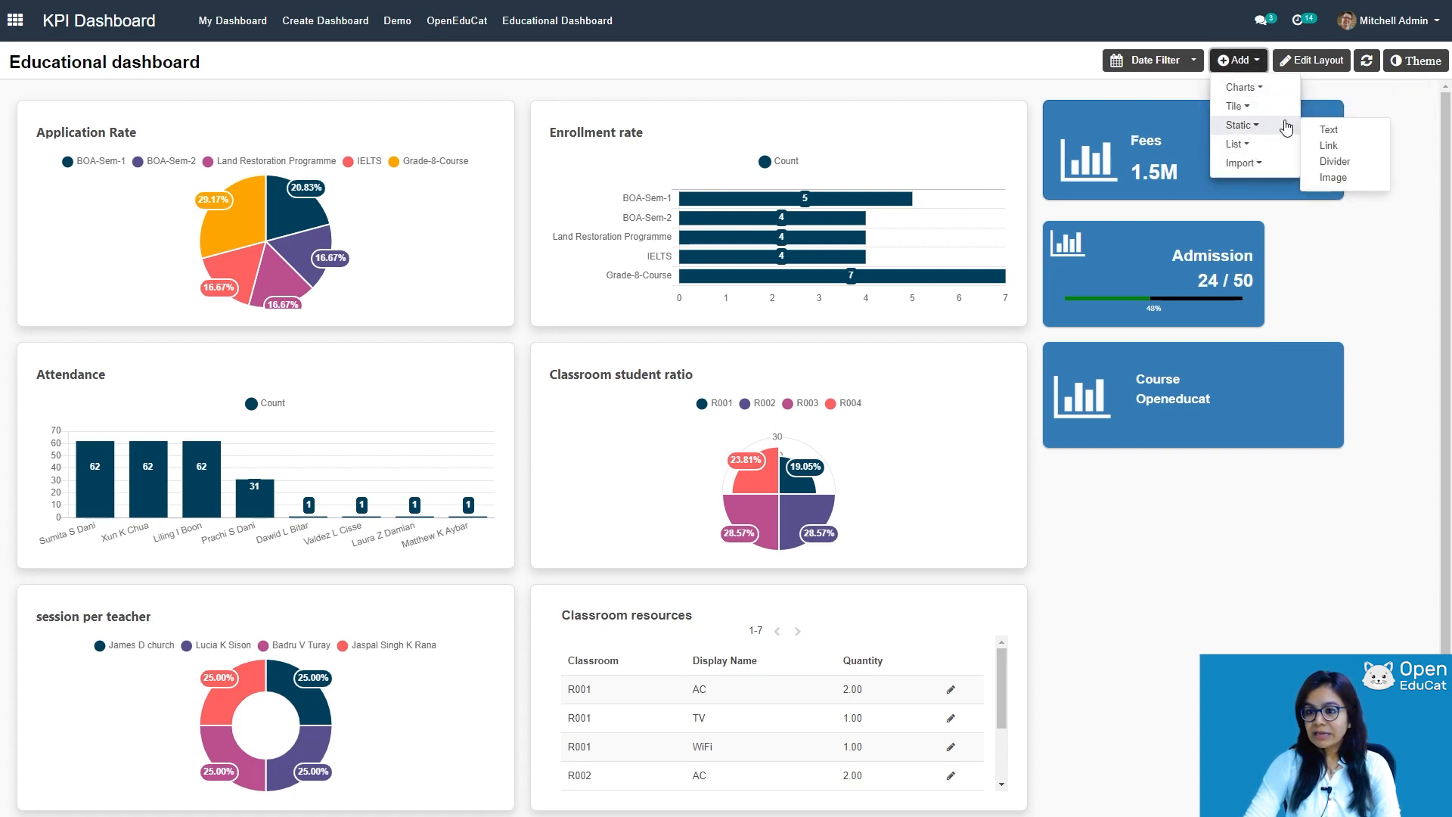
pyautogui.click(1327, 146)
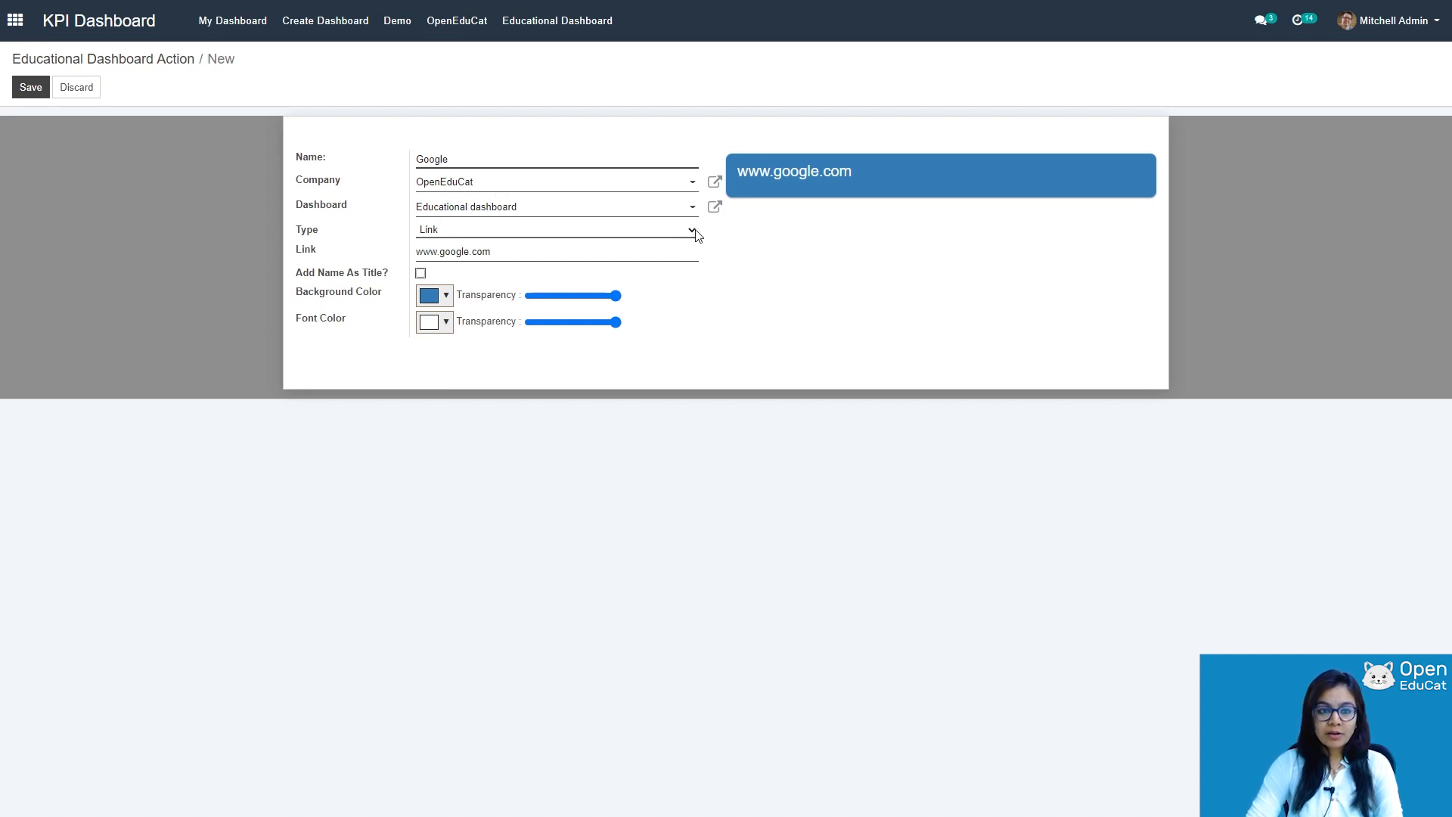
pyautogui.click(496, 251)
pyautogui.moveTo(496, 252); pyautogui.dragTo(334, 246)
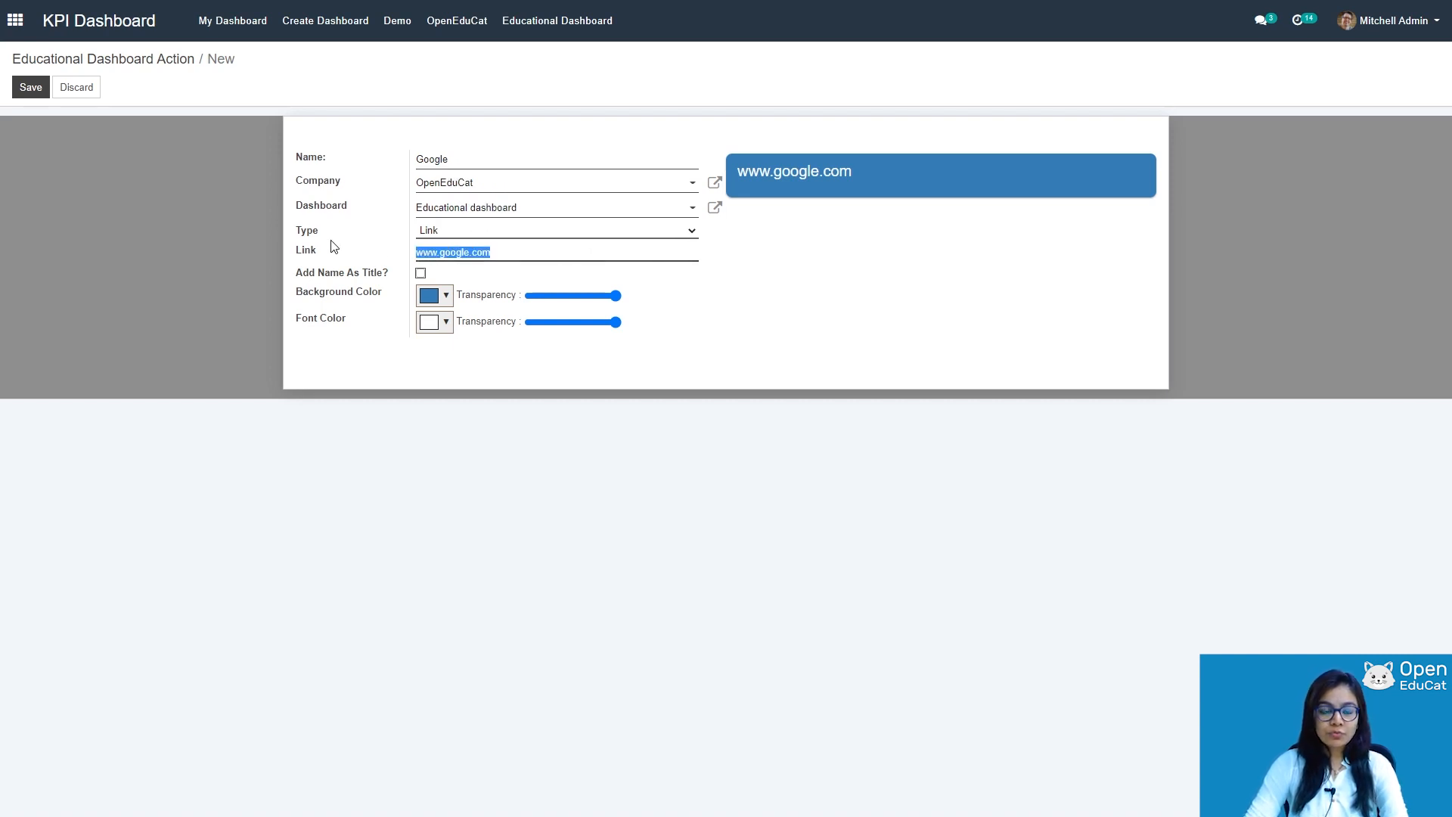
pyautogui.write('ww')
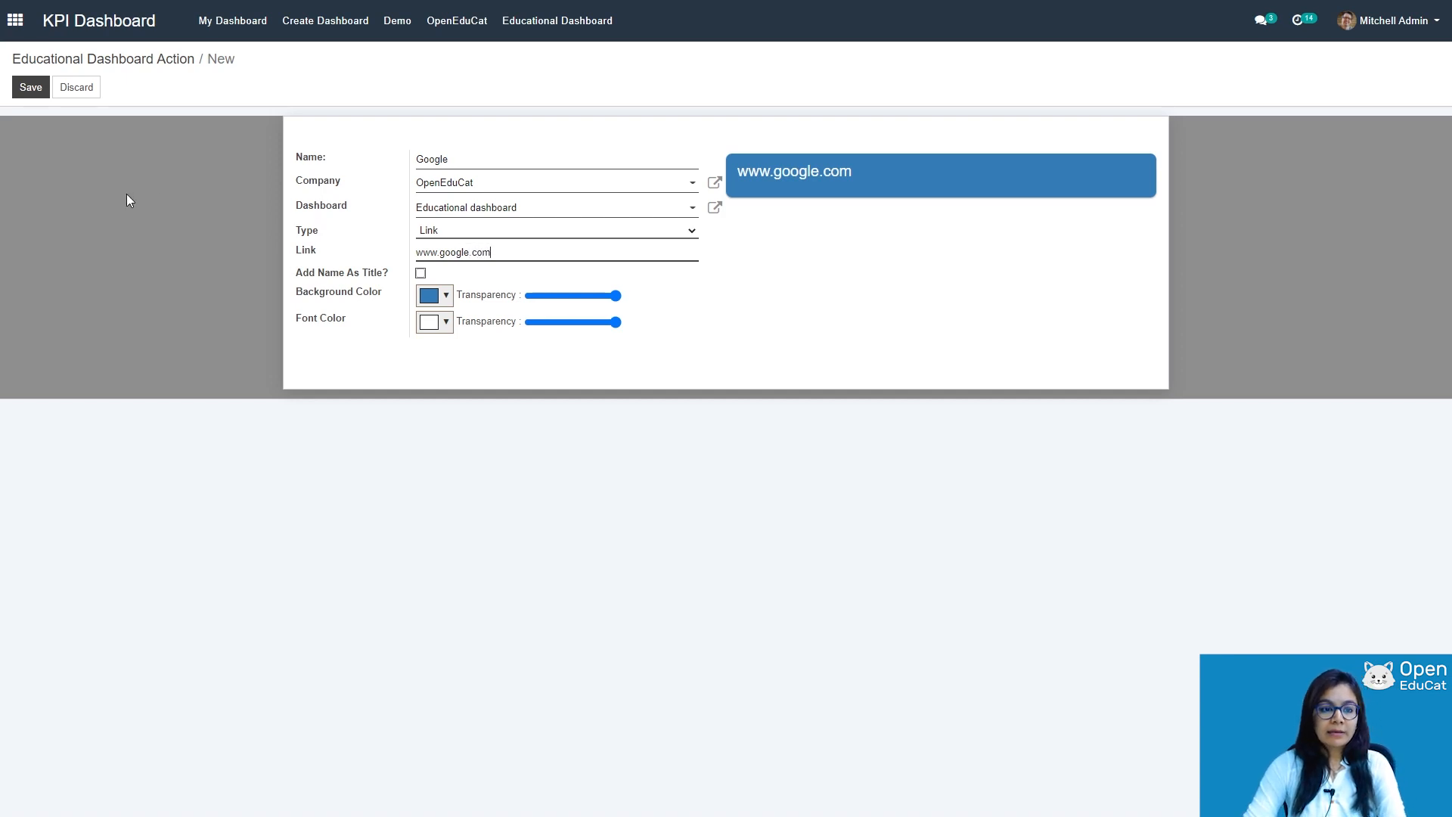
pyautogui.click(23, 89)
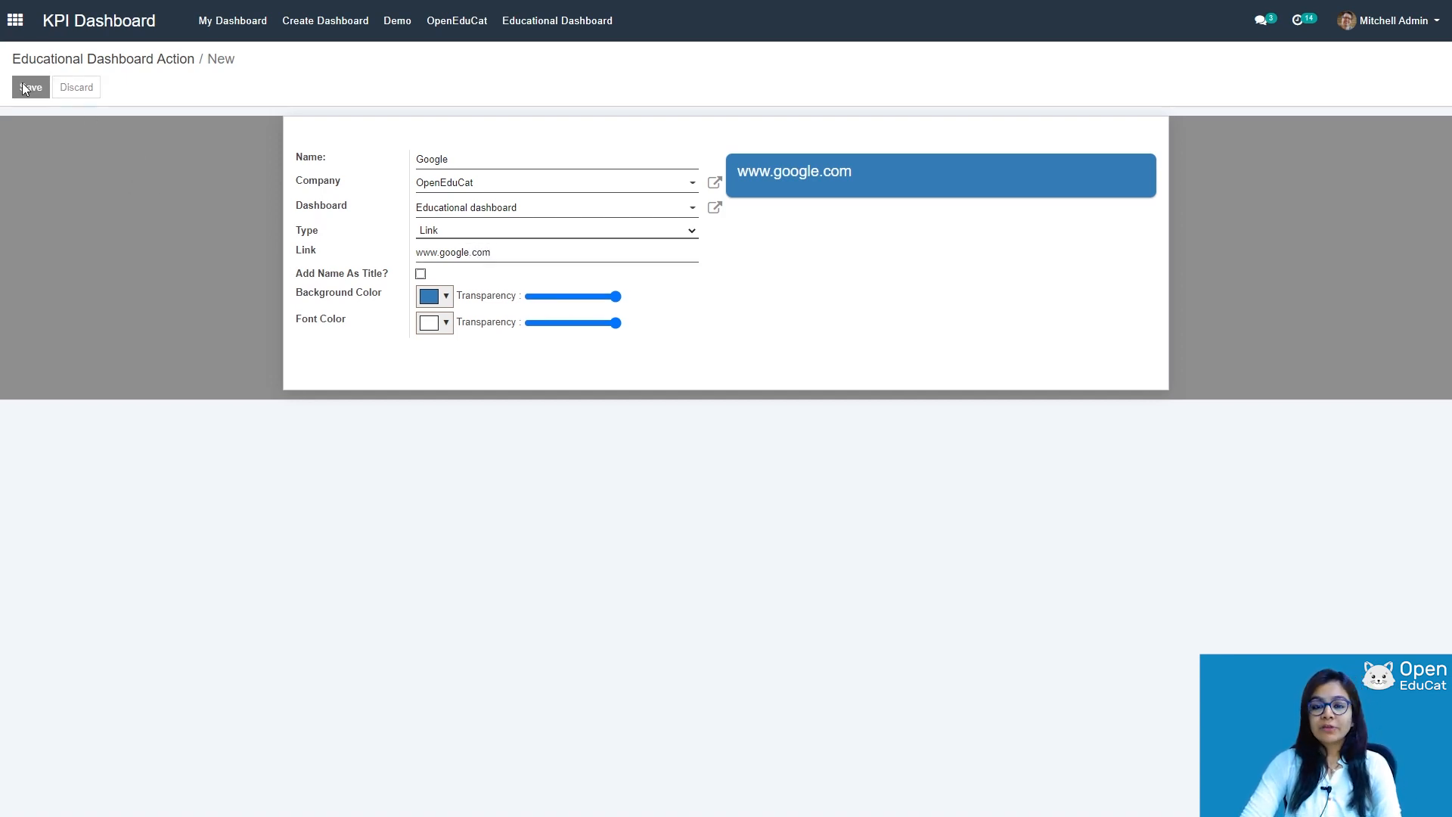
pyautogui.click(553, 23)
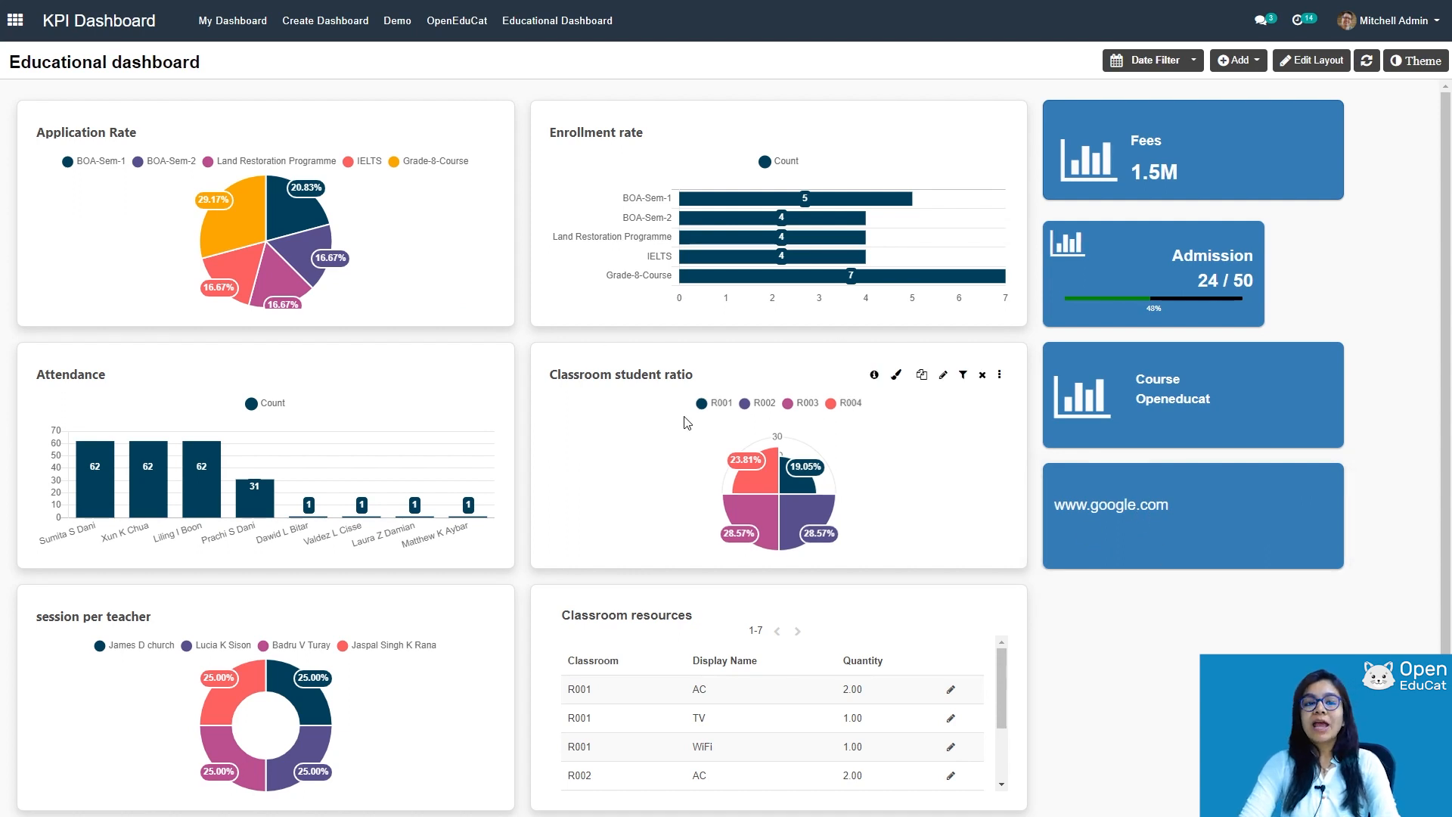
# - Check the dashboard's item import option and open the export options of the Application Rate chart
pyautogui.click(1259, 61)
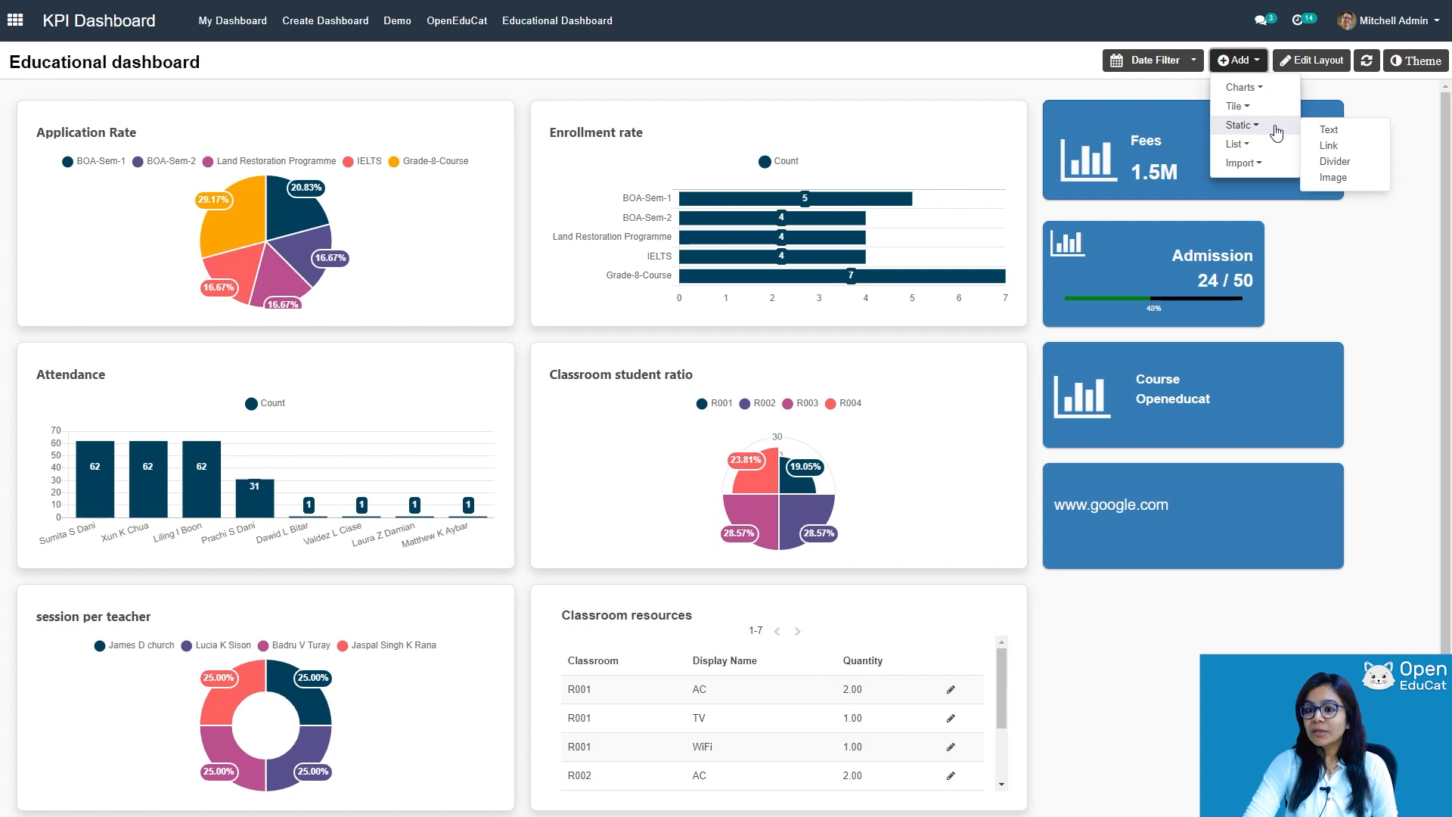
pyautogui.moveTo(1265, 171)
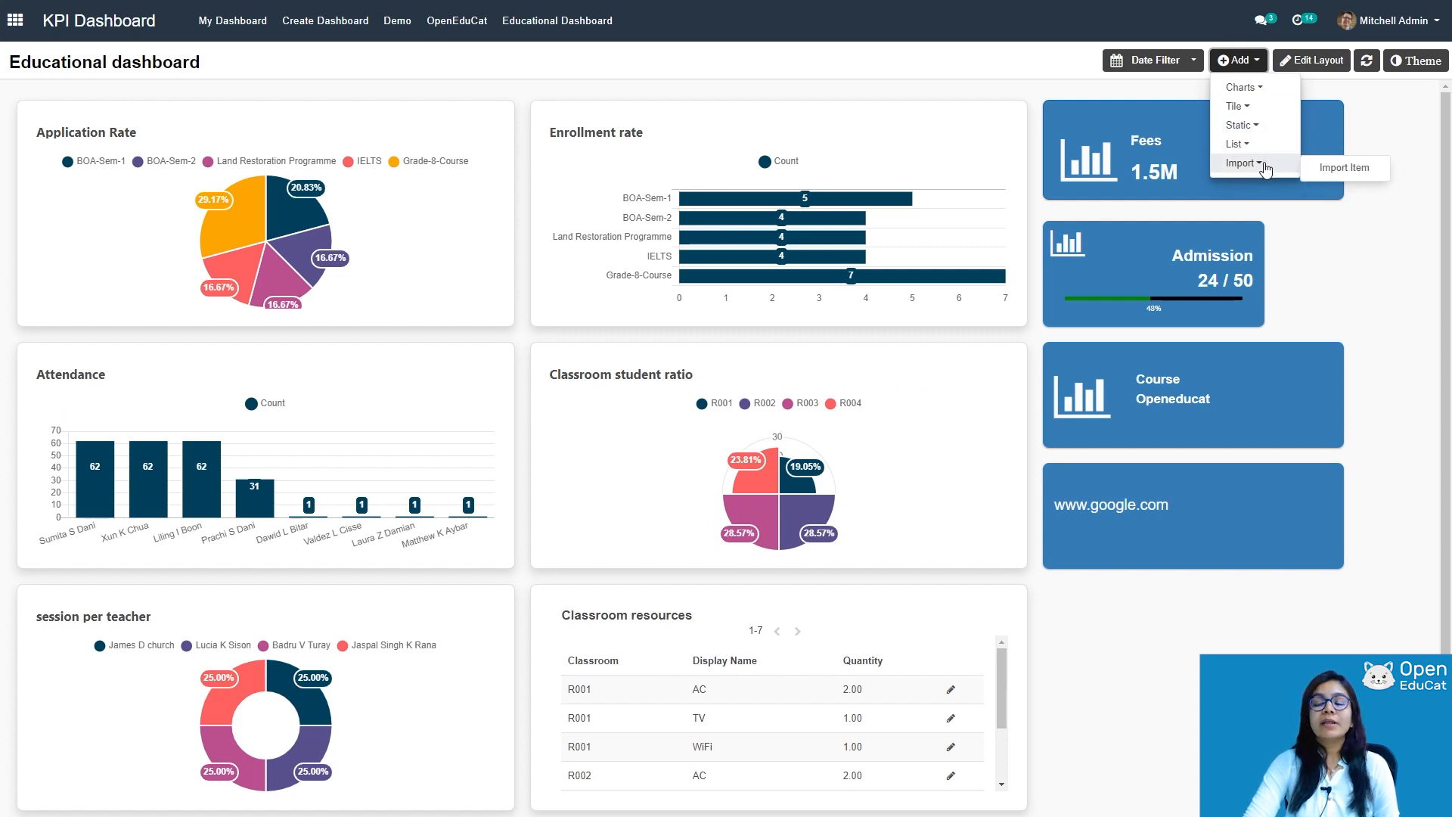
pyautogui.moveTo(502, 195)
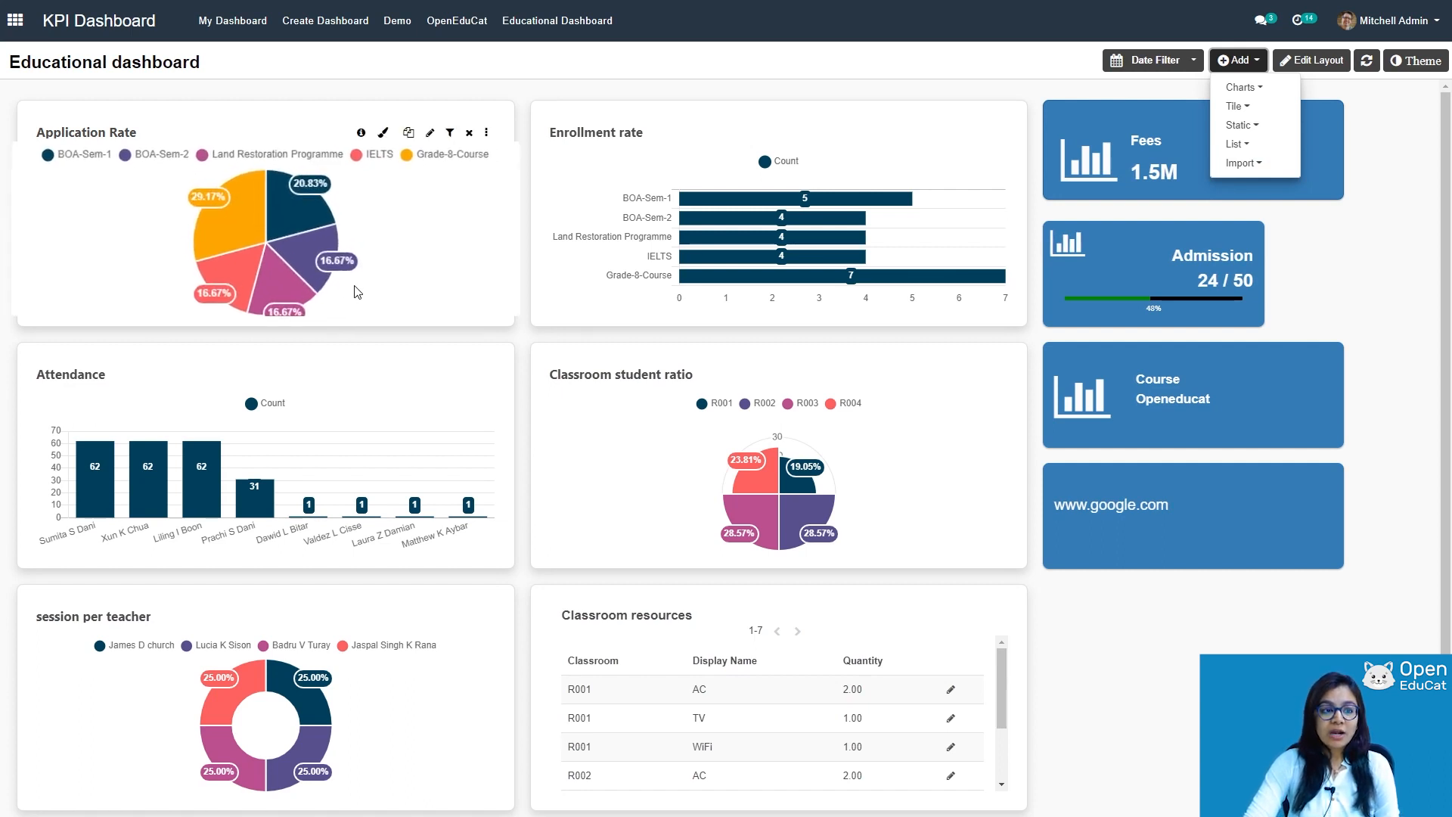
pyautogui.click(488, 134)
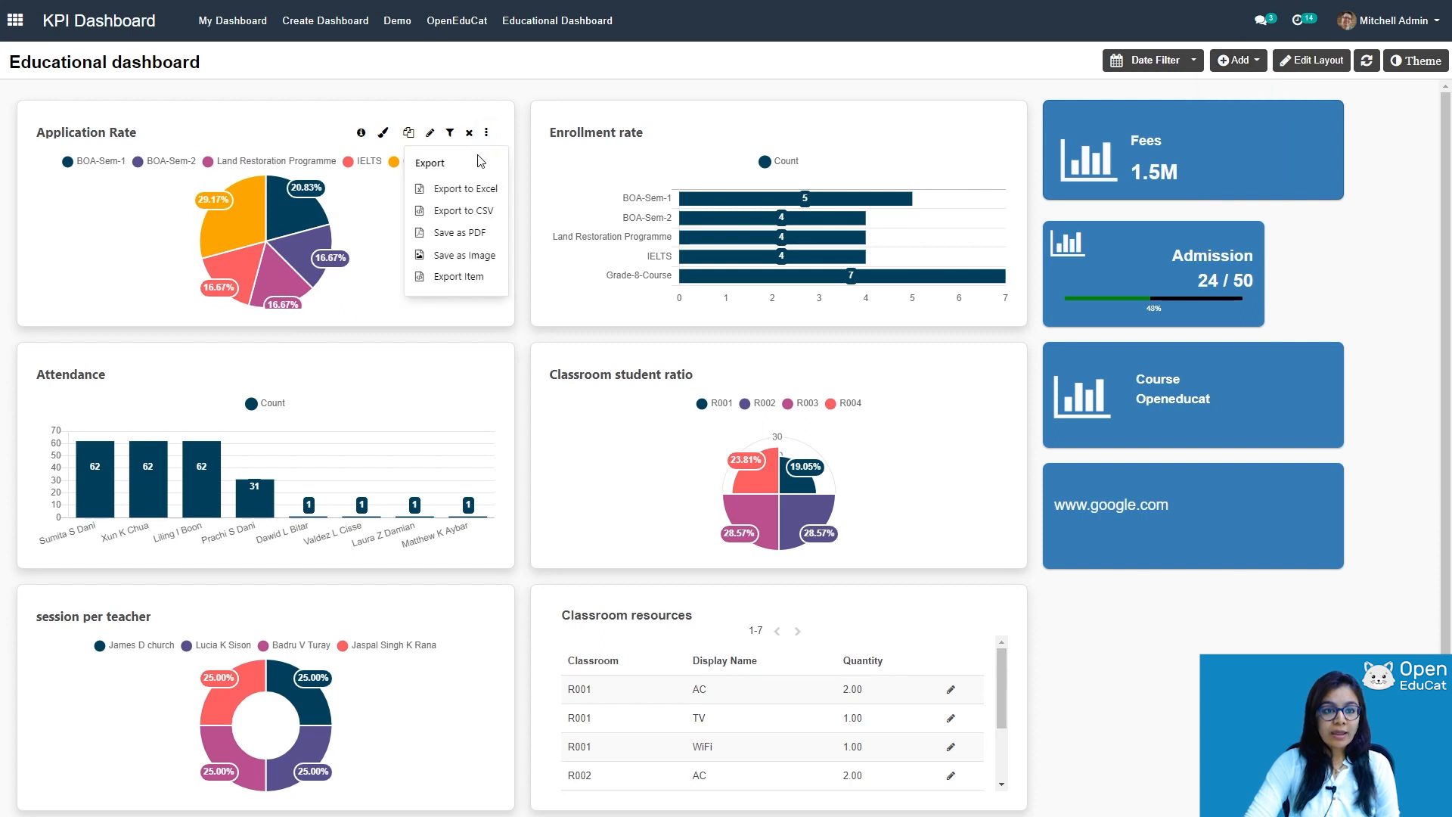